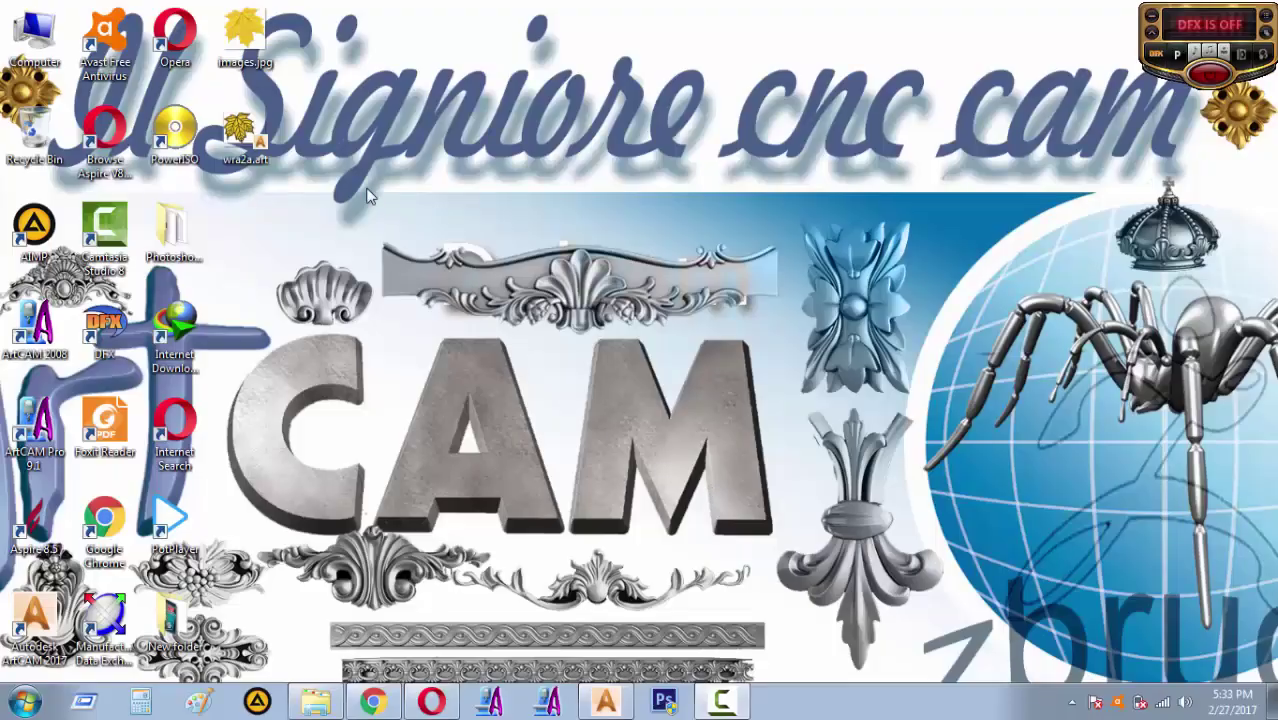
# View the maple leaf in images.jpg, zooming and panning over its top edge, then minimize the viewer
pyautogui.doubleClick(262, 32)
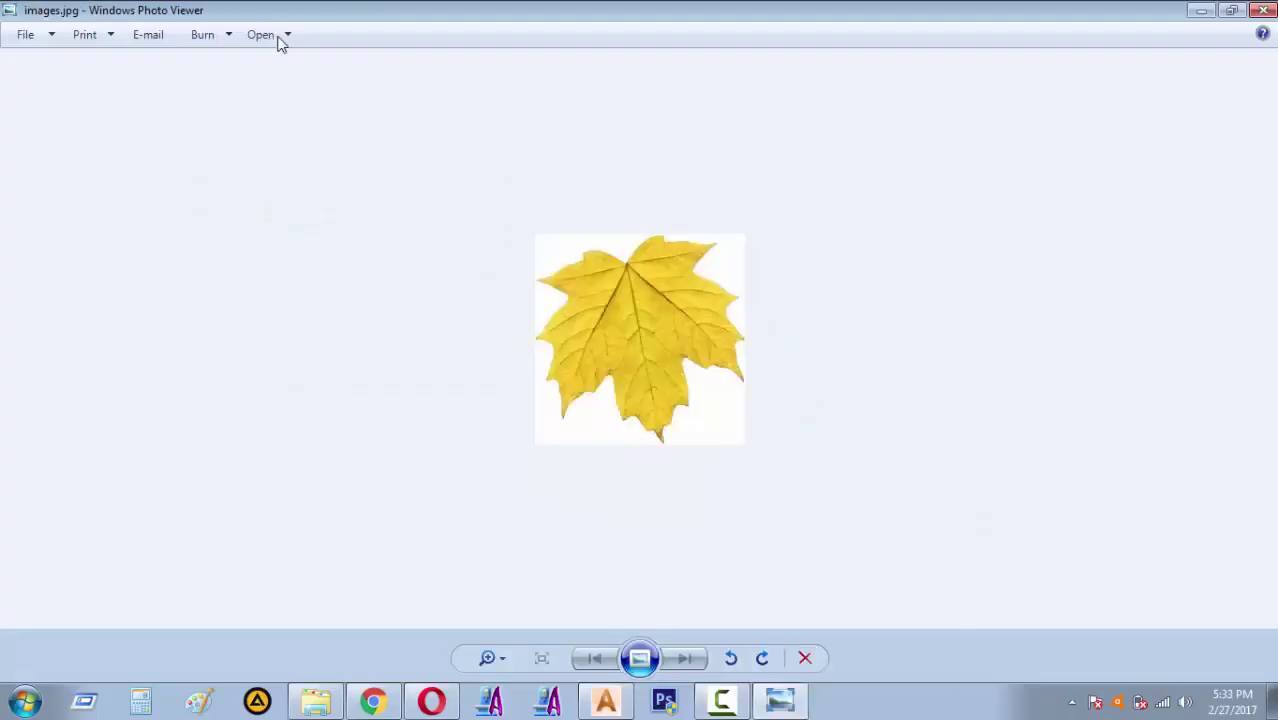
pyautogui.scroll(3, 583, 291)
pyautogui.moveTo(530, 295); pyautogui.dragTo(527, 361)
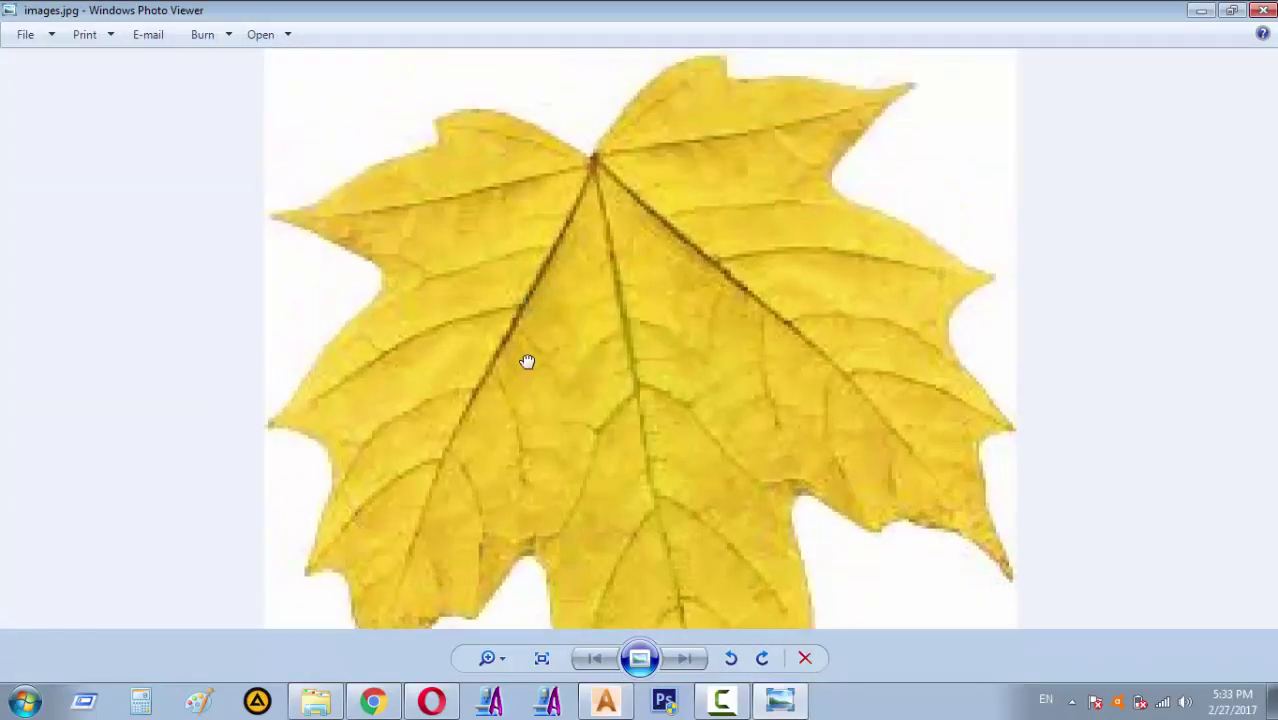
pyautogui.scroll(-2, 570, 255)
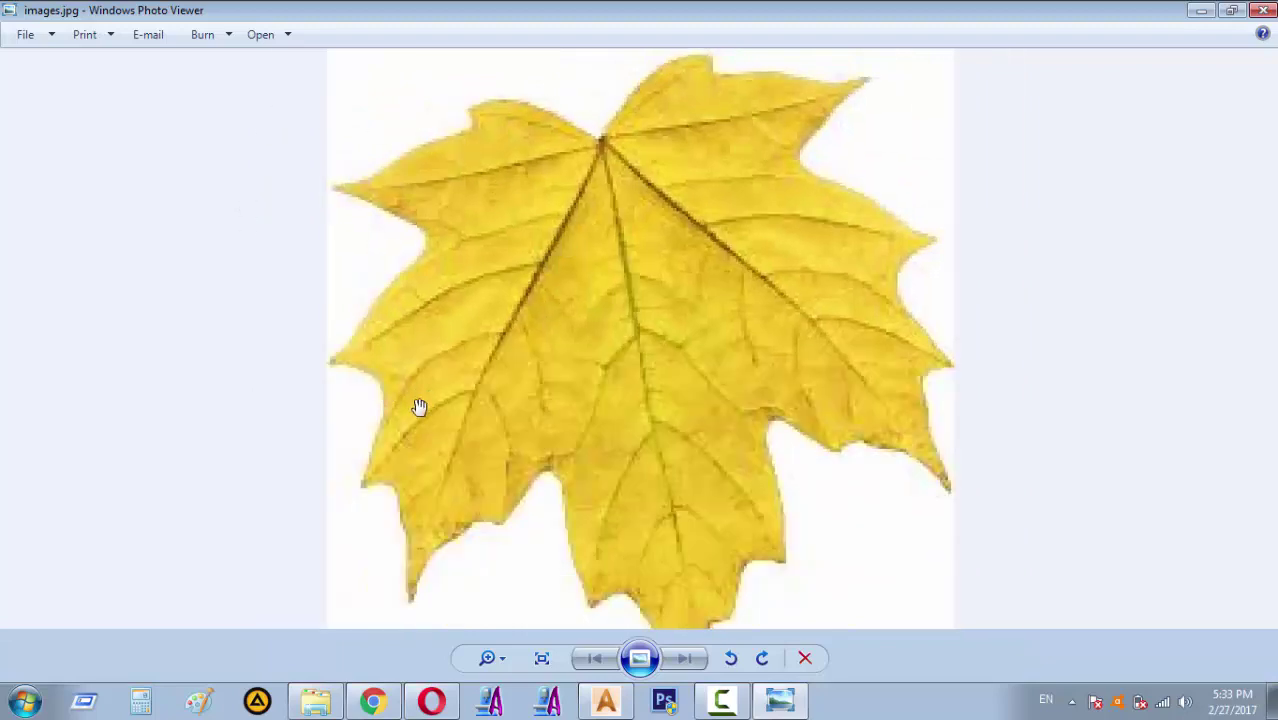
pyautogui.scroll(-1, 518, 505)
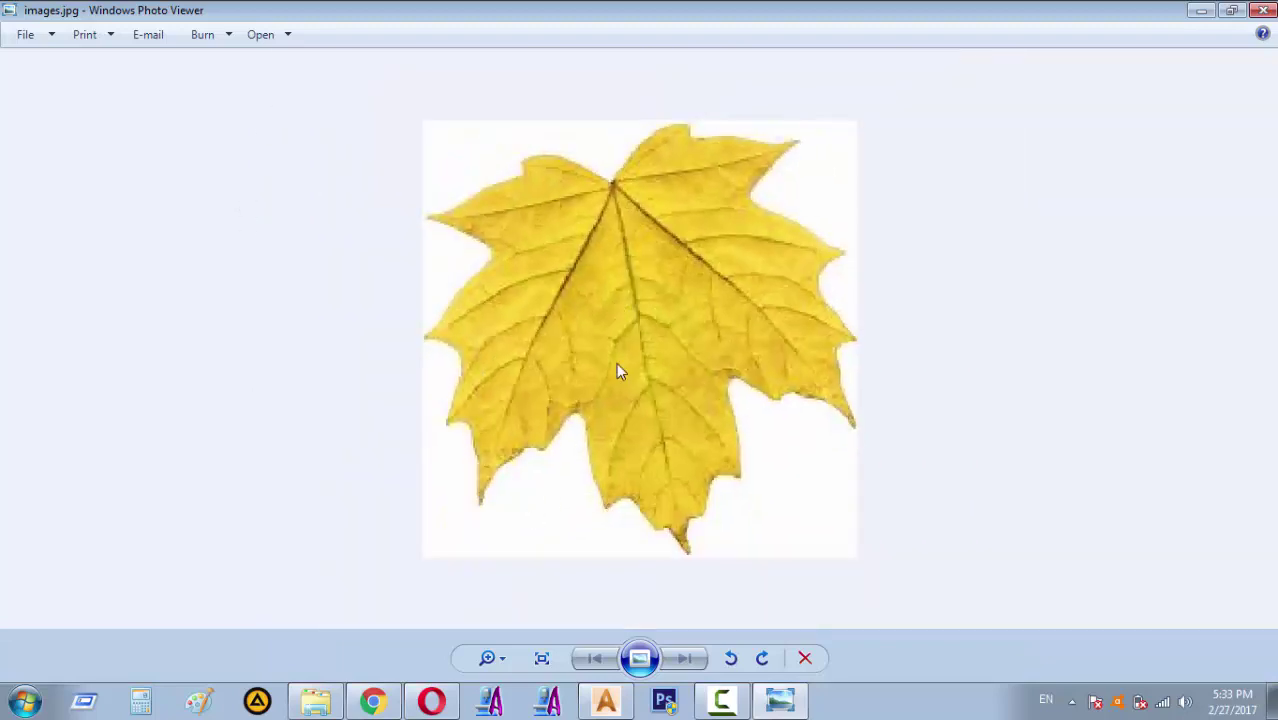
pyautogui.scroll(2, 598, 277)
pyautogui.moveTo(558, 298); pyautogui.dragTo(563, 337)
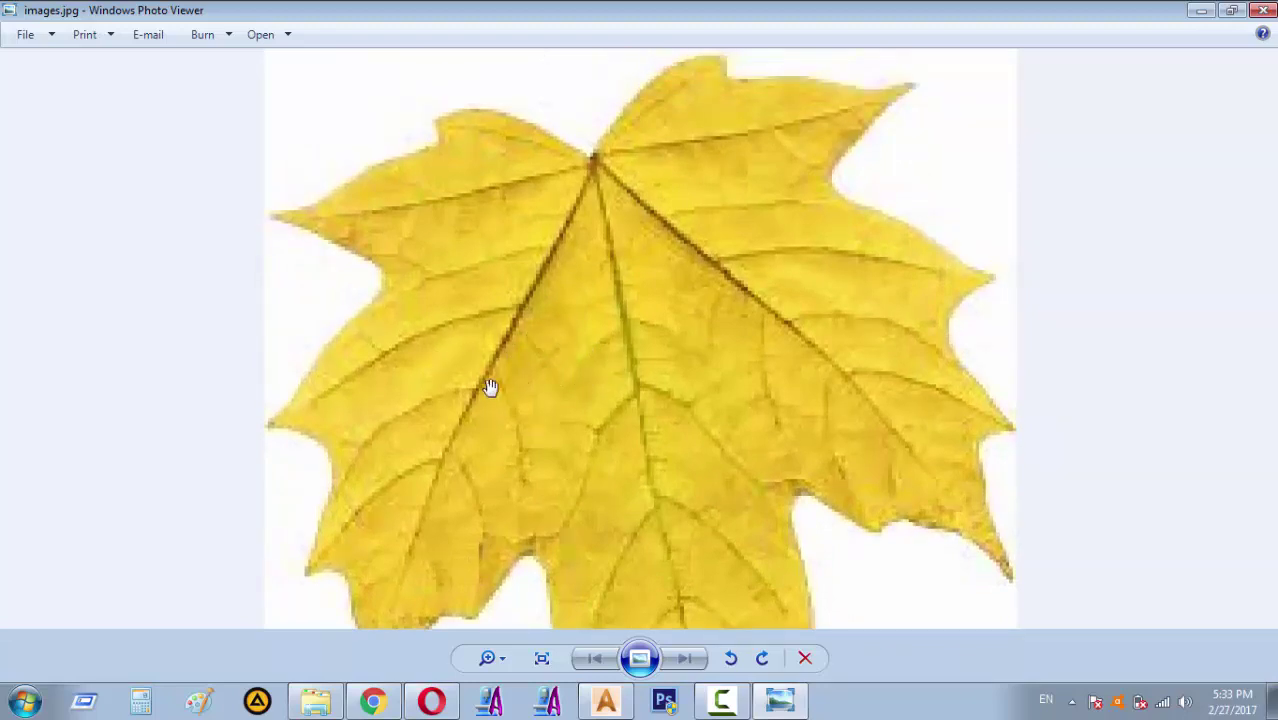
pyautogui.scroll(-2, 514, 388)
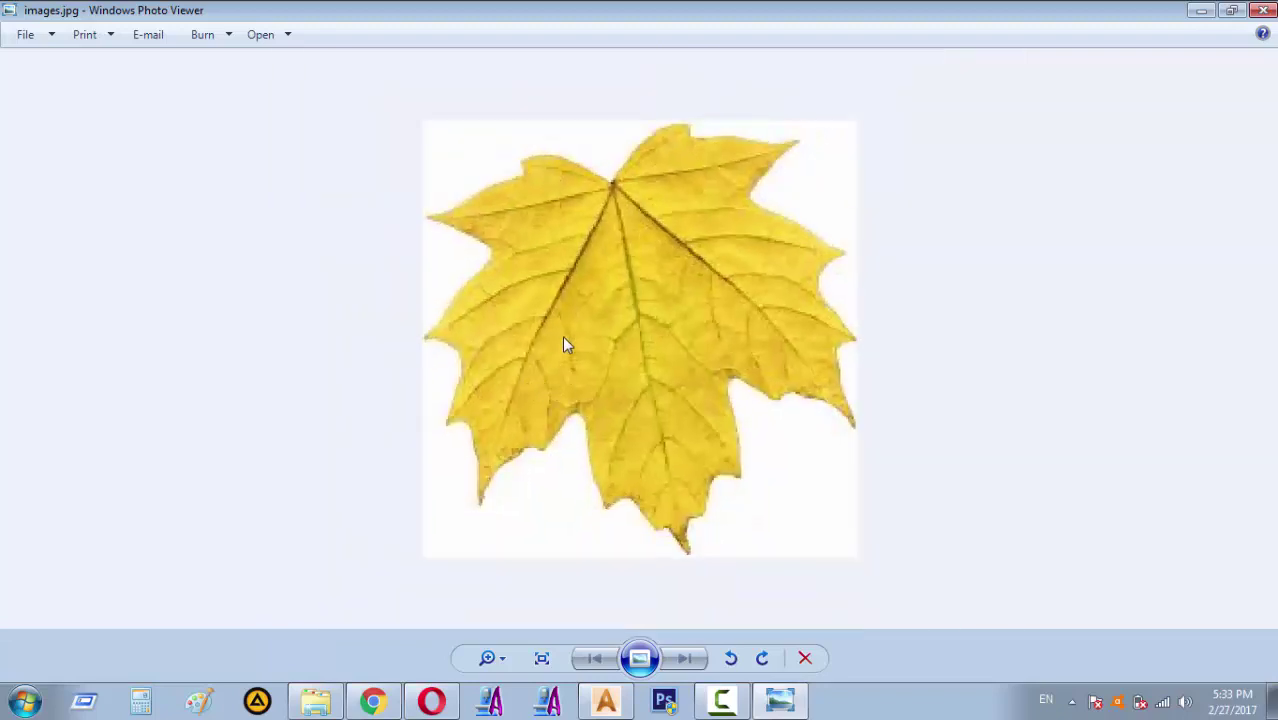
pyautogui.scroll(2, 618, 175)
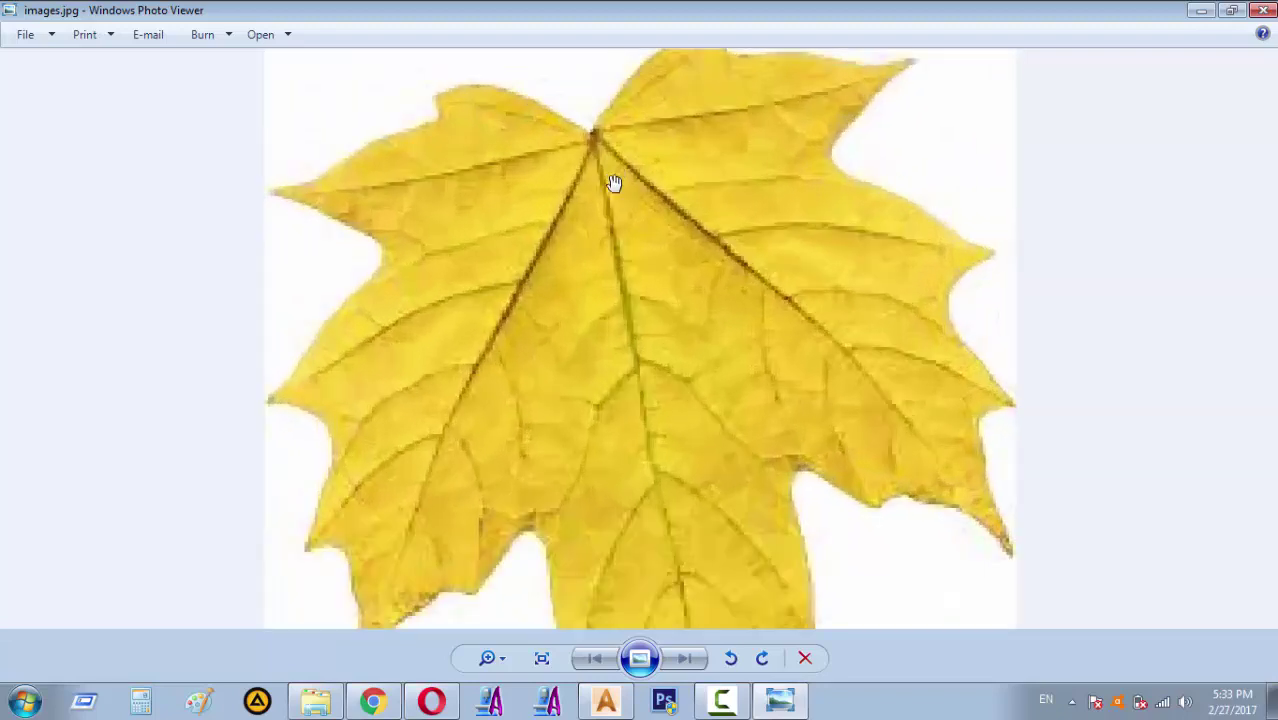
pyautogui.moveTo(614, 183); pyautogui.dragTo(614, 238)
pyautogui.scroll(-1, 614, 242)
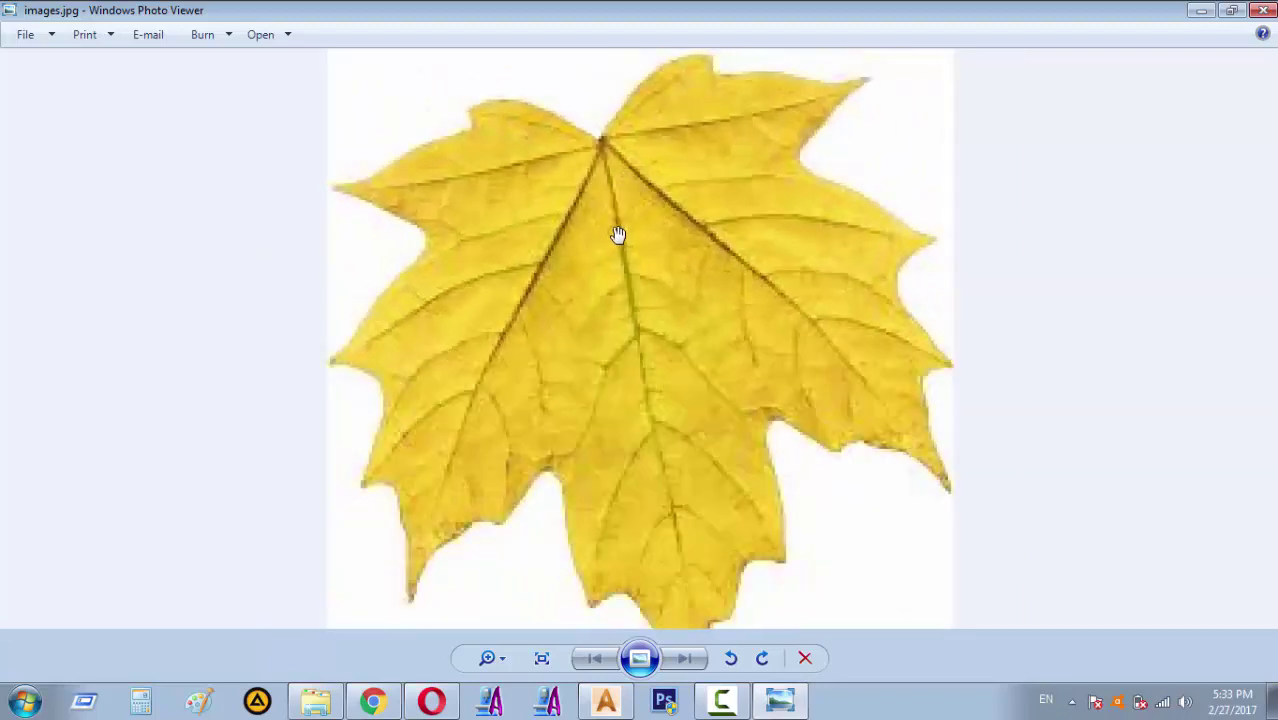
pyautogui.click(1200, 10)
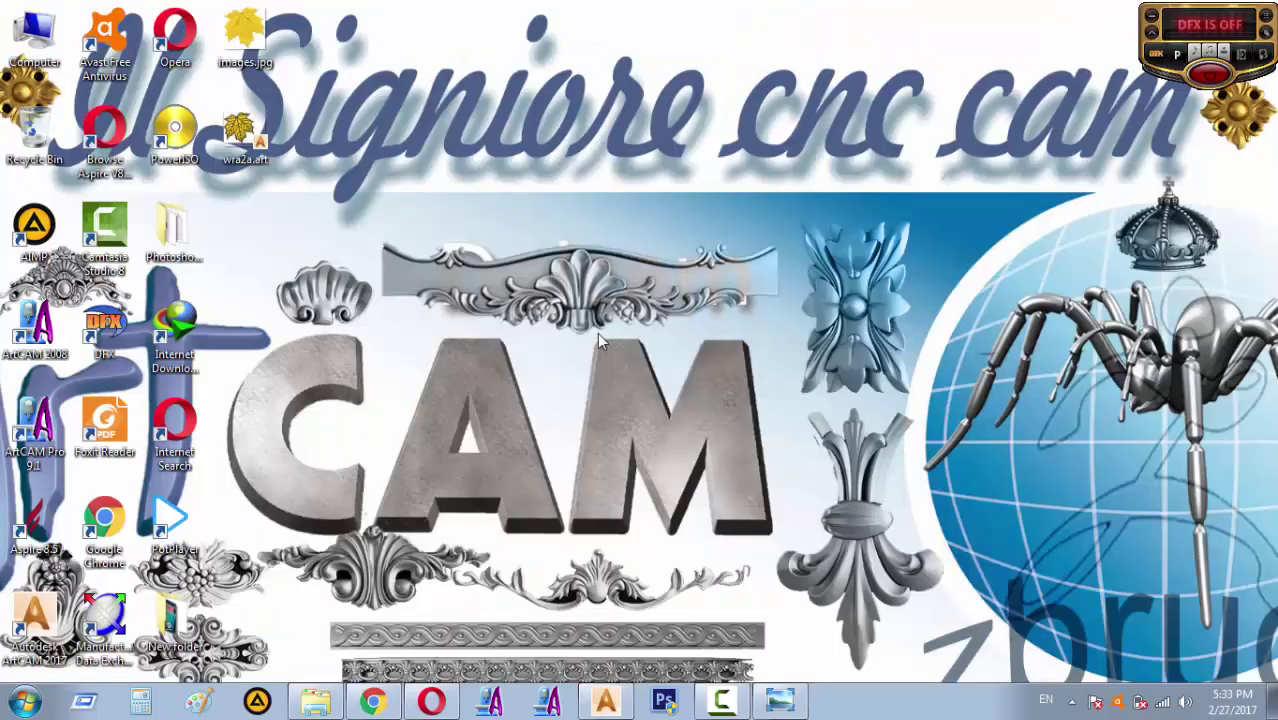
# Launch ArtCAM Premium 2017 with the 224 x 225 pixel leaf image as an untitled model
pyautogui.doubleClick(33, 625)
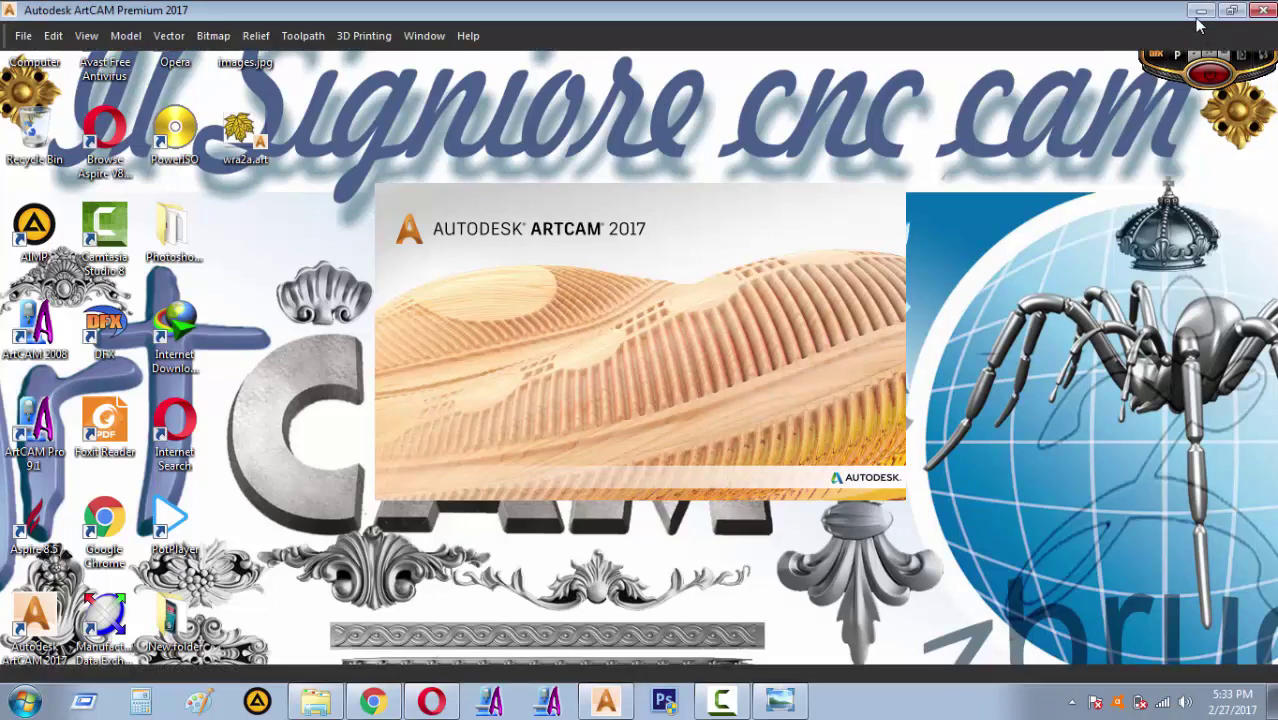
pyautogui.scroll(5, 508, 316)
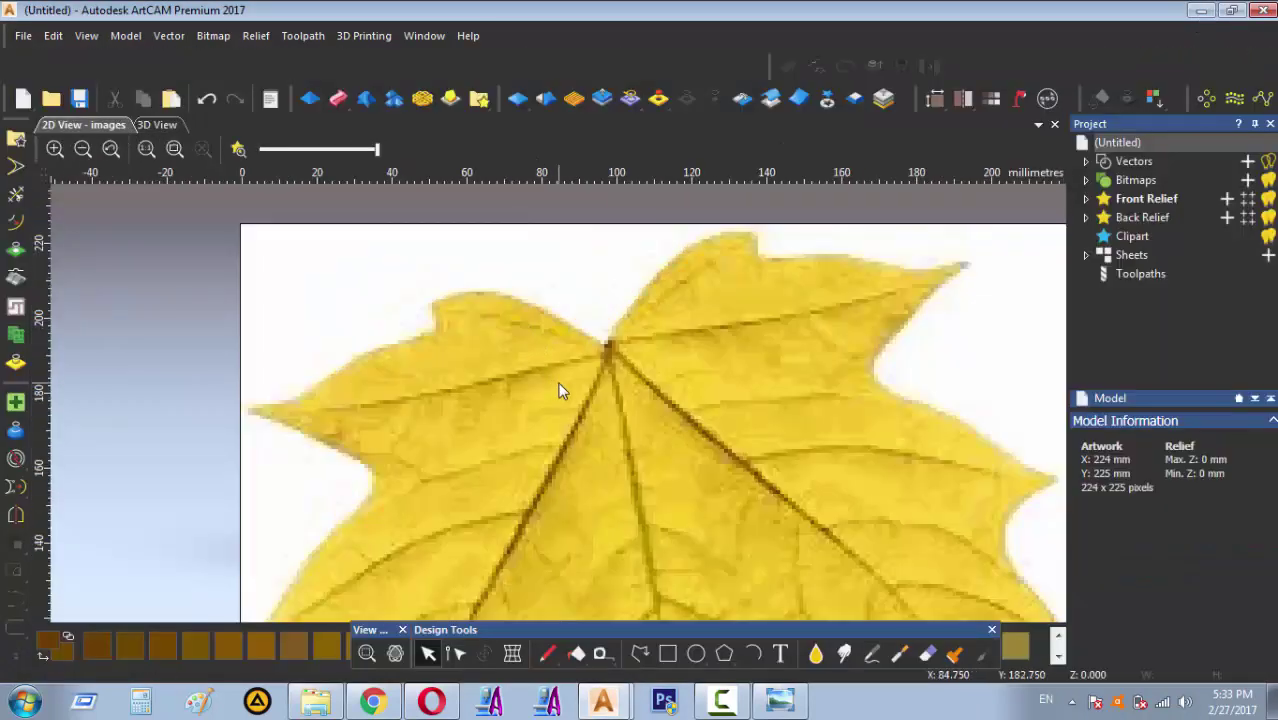
# Trace two trial vein polylines, one long and one short, across the leaf
pyautogui.press('p')
pyautogui.click(605, 347)
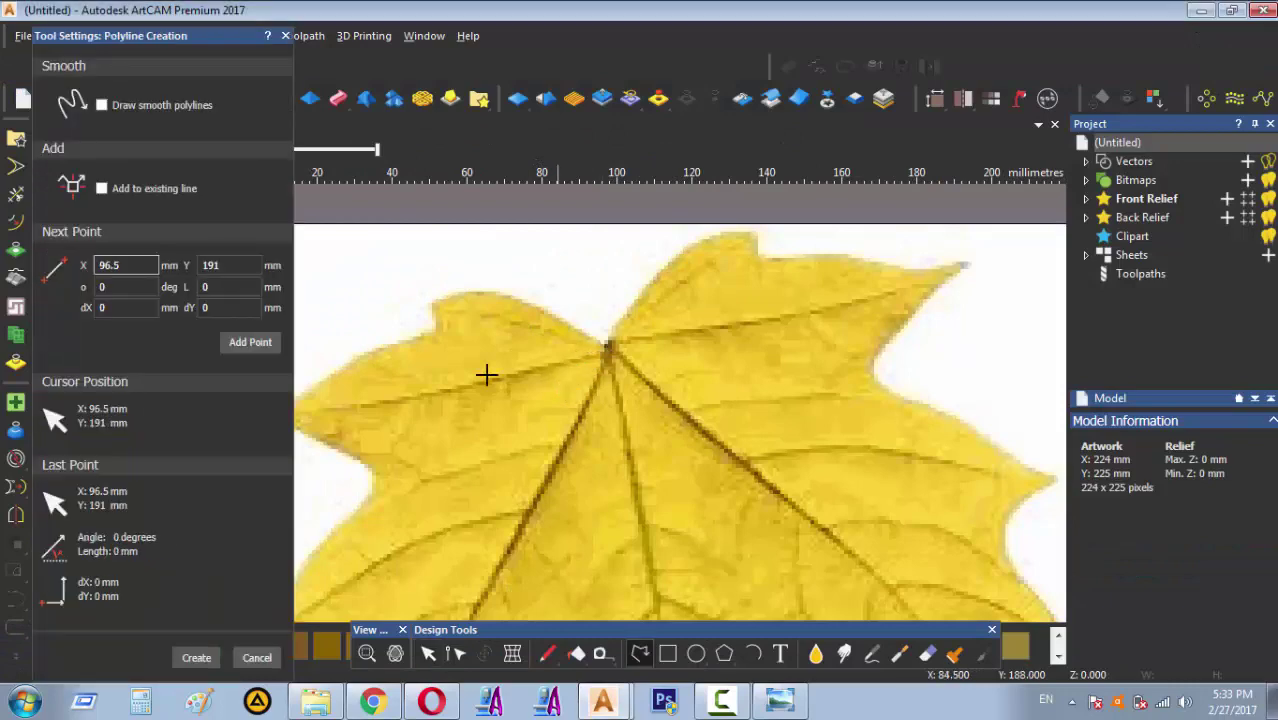
pyautogui.scroll(-2, 485, 374)
pyautogui.click(437, 406)
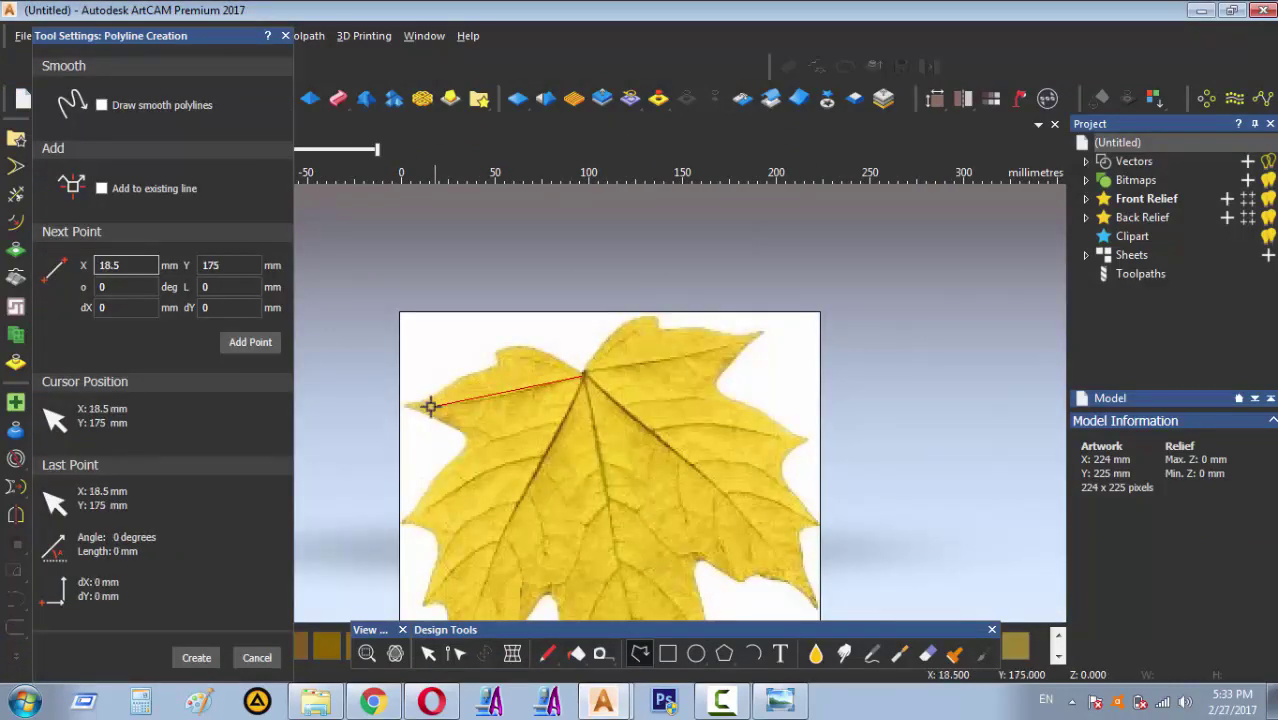
pyautogui.rightClick(554, 421)
pyautogui.click(554, 421)
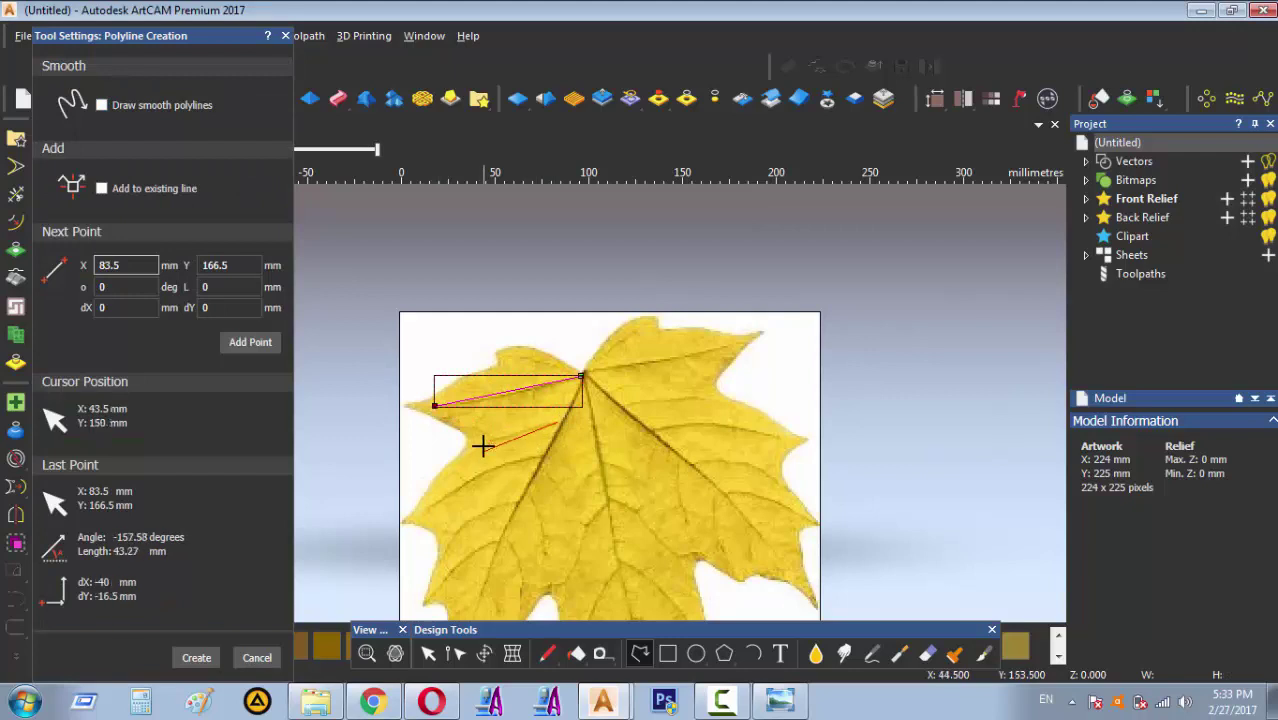
pyautogui.click(483, 446)
pyautogui.rightClick(483, 446)
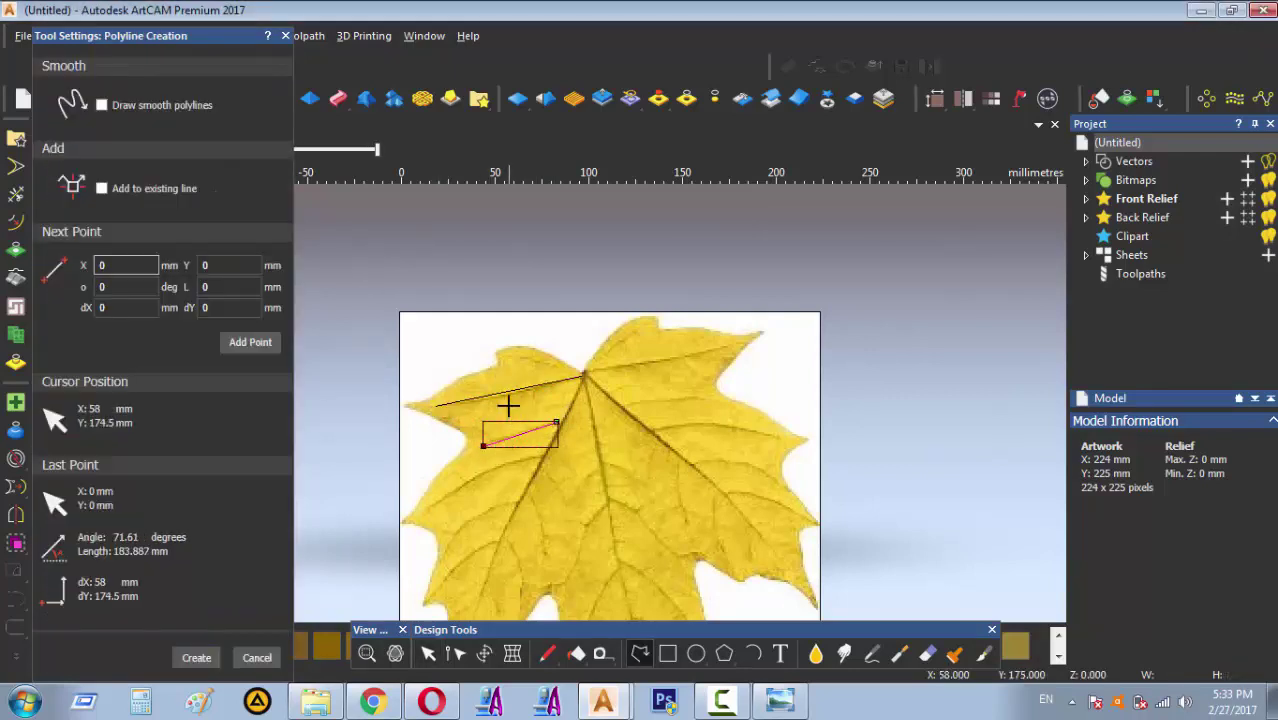
pyautogui.press('Escape')
# Select the long vein line's middle nodes, then close ArtCAM without saving
pyautogui.click(510, 390)
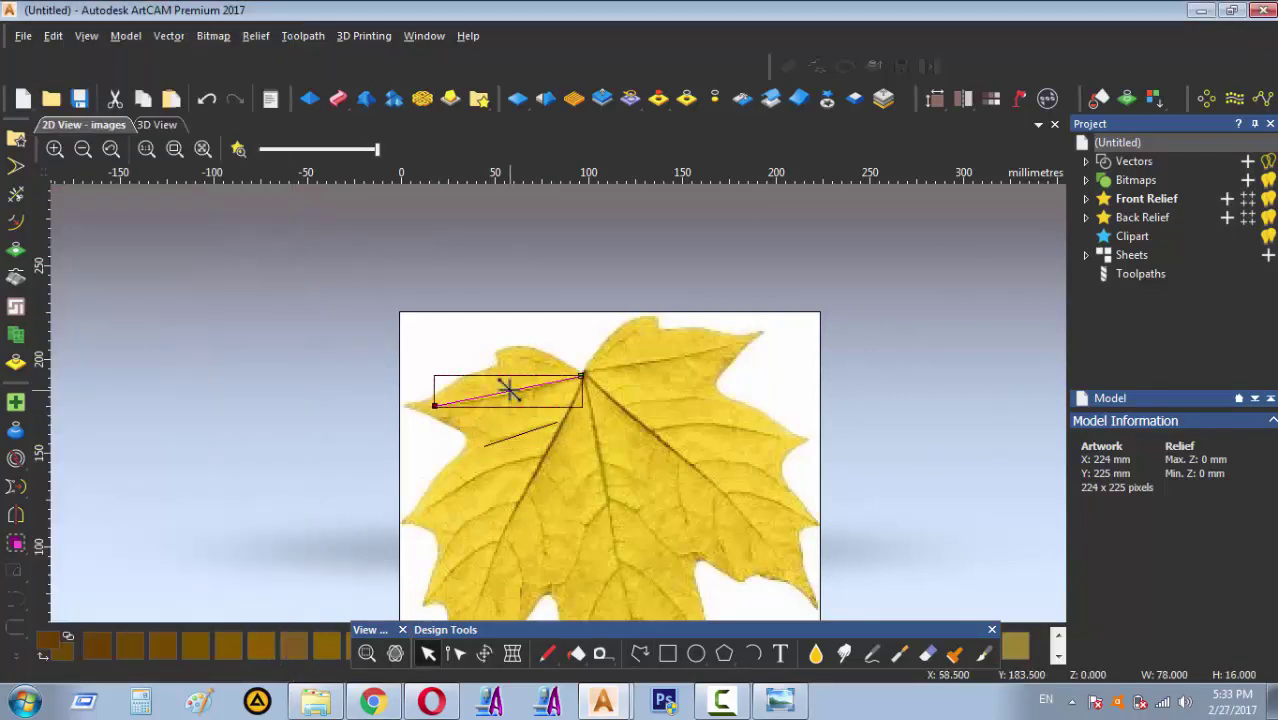
pyautogui.doubleClick(510, 390)
pyautogui.scroll(2, 508, 400)
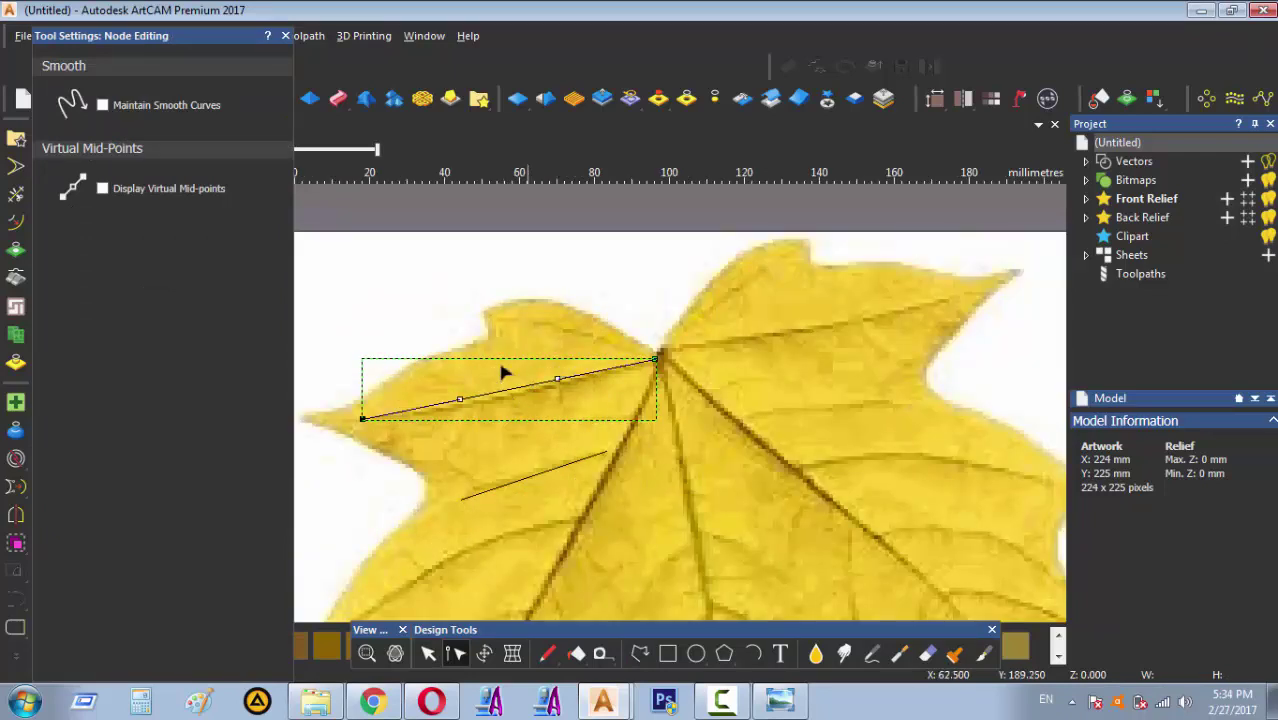
pyautogui.moveTo(455, 372); pyautogui.dragTo(561, 391)
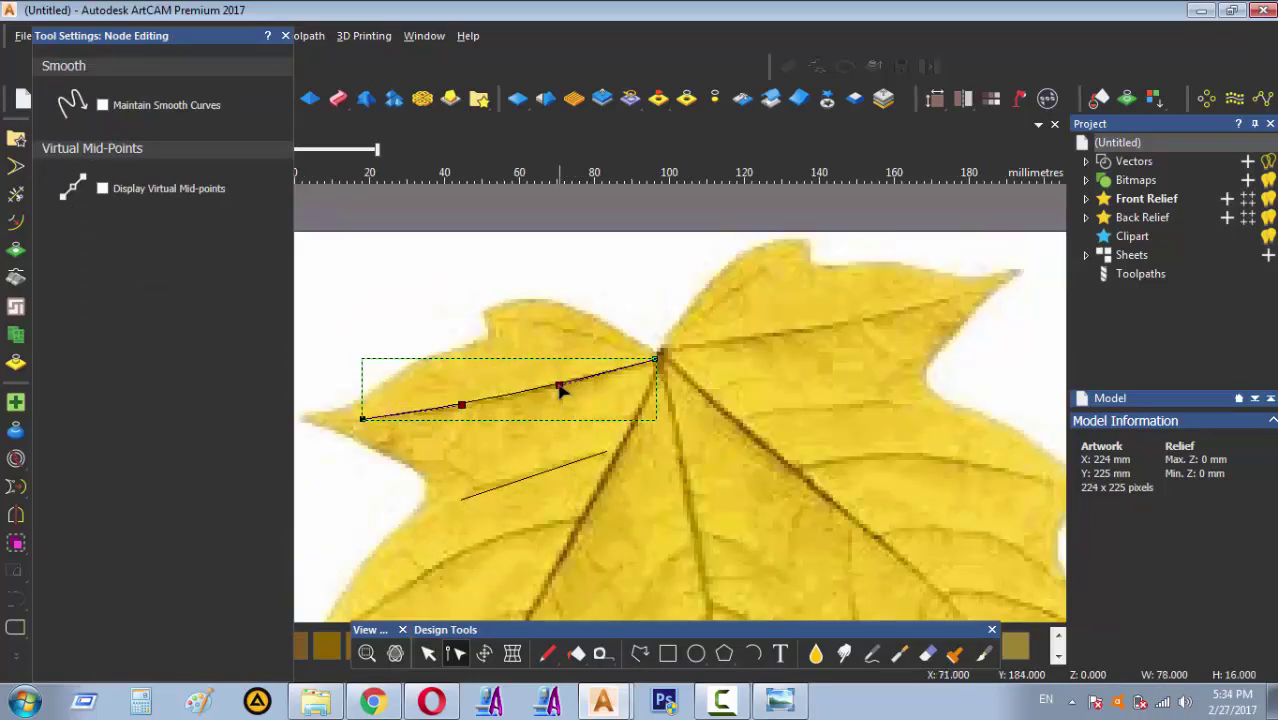
pyautogui.click(553, 323)
pyautogui.scroll(-2, 553, 323)
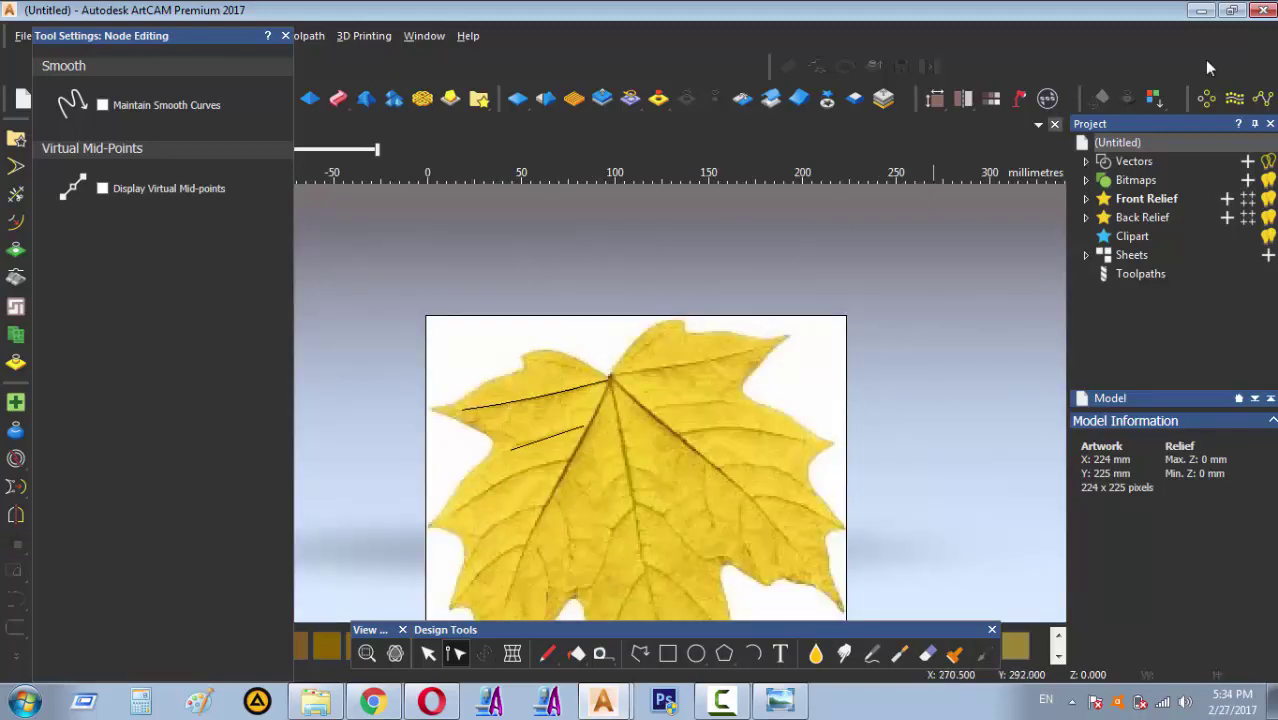
pyautogui.click(1262, 10)
pyautogui.click(654, 391)
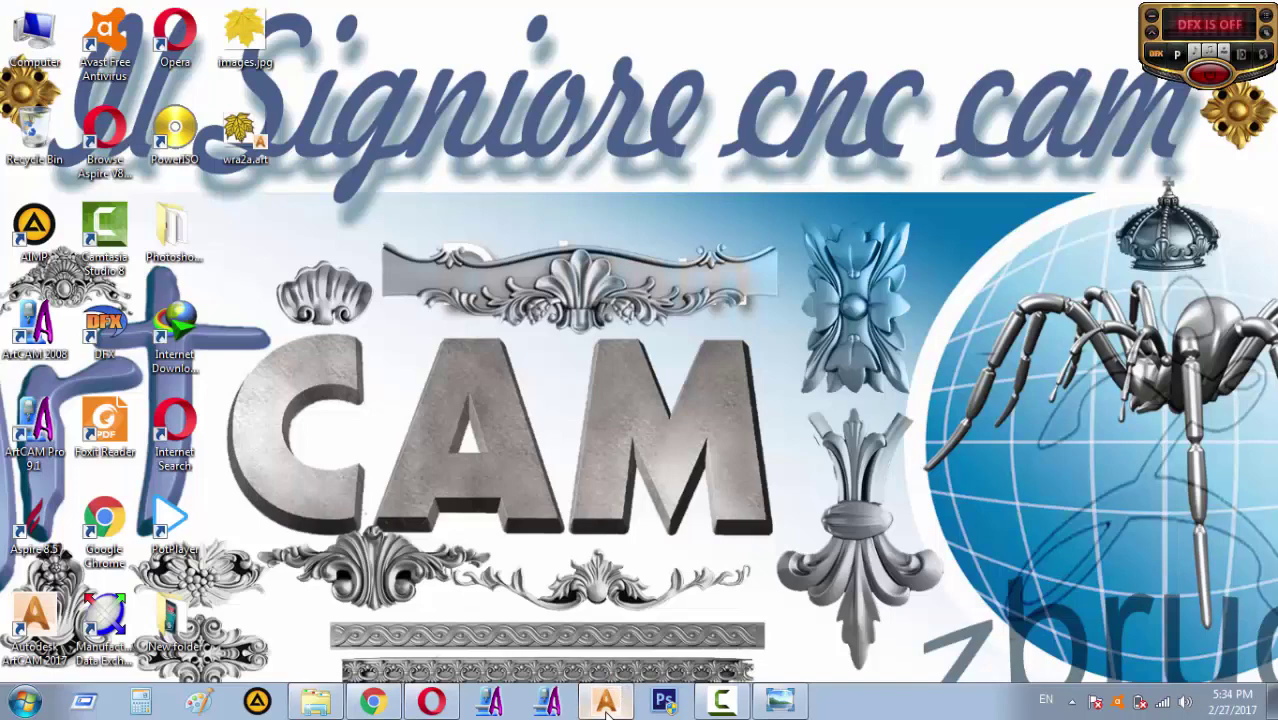
# Bring back ArtCAM with the wra2a leaf model
pyautogui.click(606, 705)
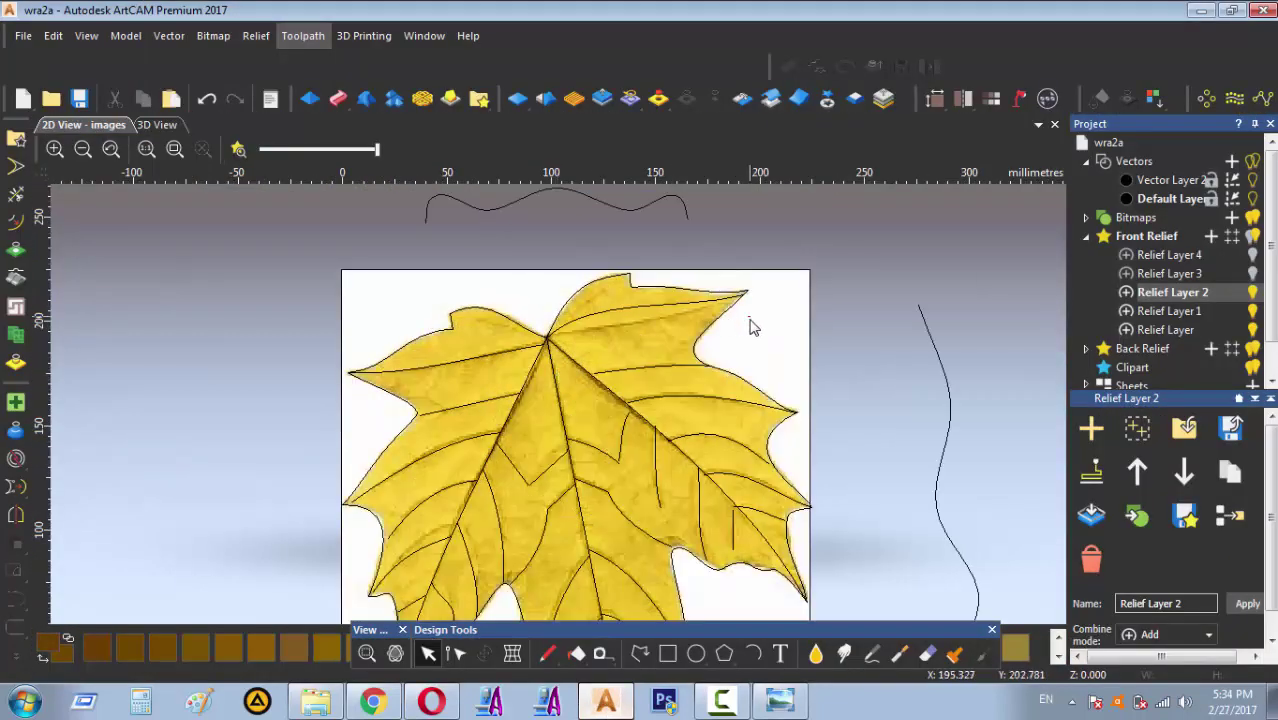
pyautogui.scroll(-3, 567, 432)
pyautogui.scroll(3, 567, 428)
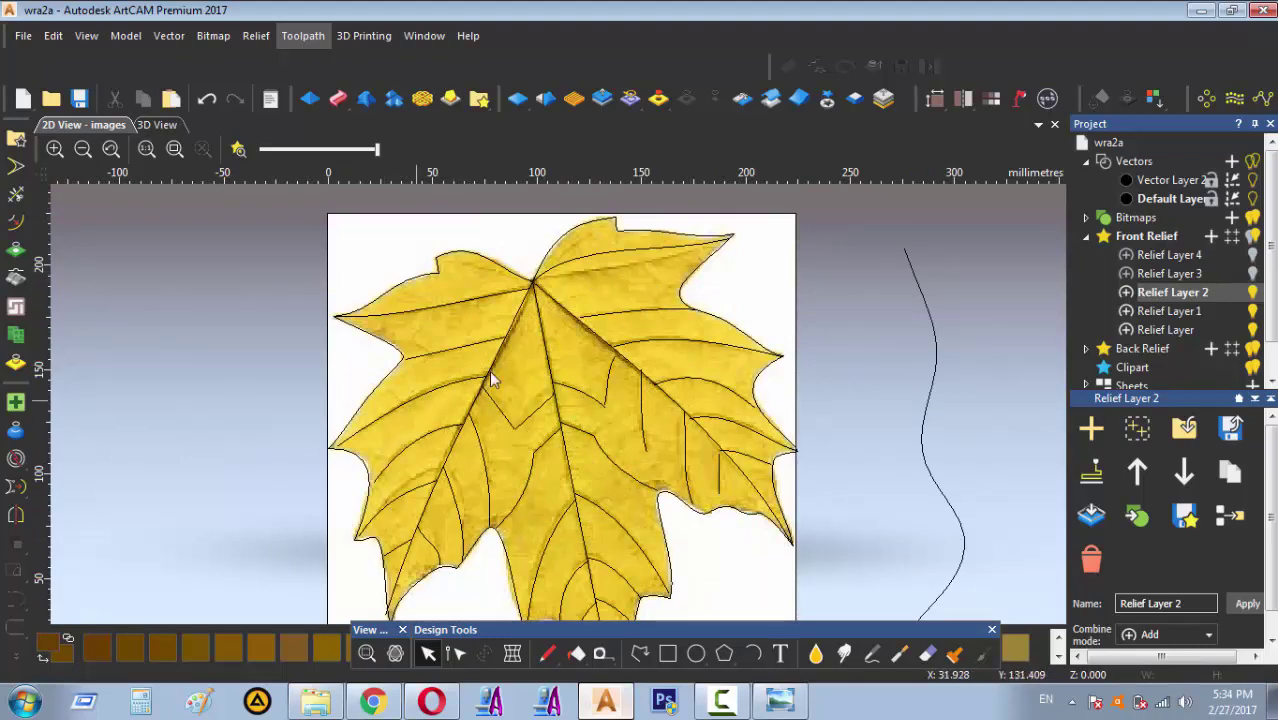
pyautogui.scroll(-2, 558, 395)
pyautogui.scroll(2, 554, 300)
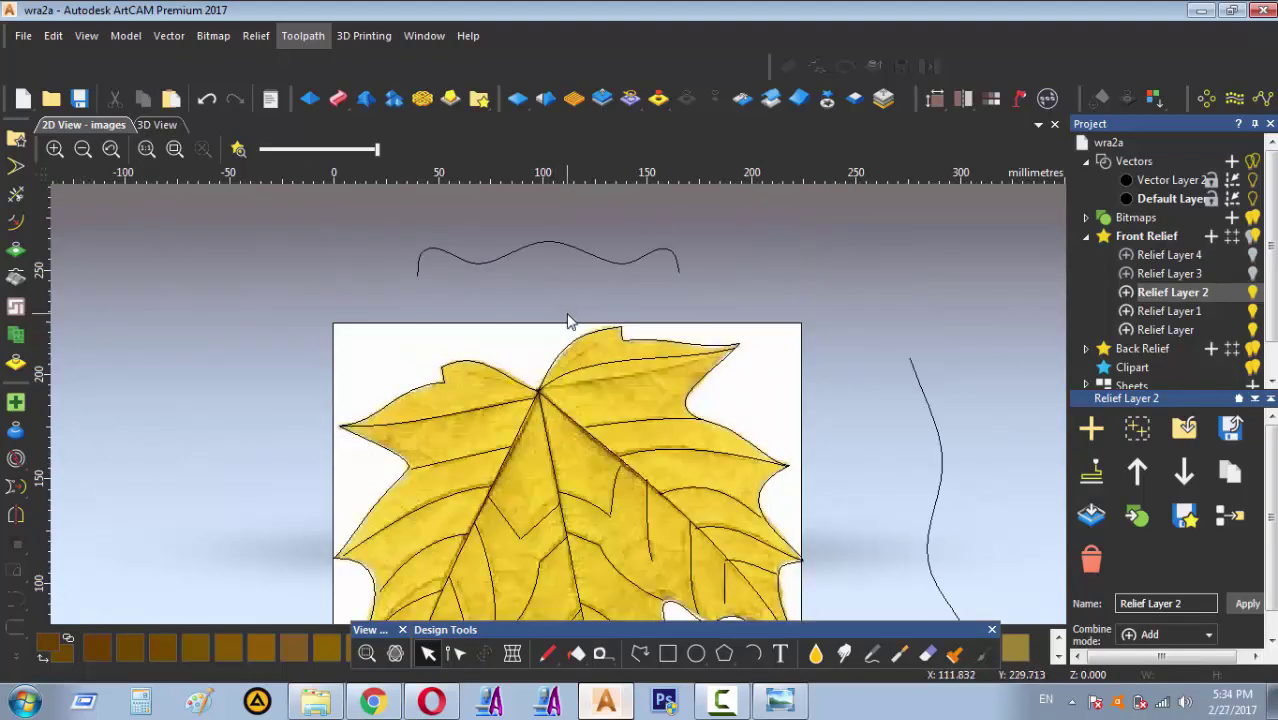
# Draw two long vertical polylines crossing the leaf from above its top to below its bottom tip
pyautogui.press('p')
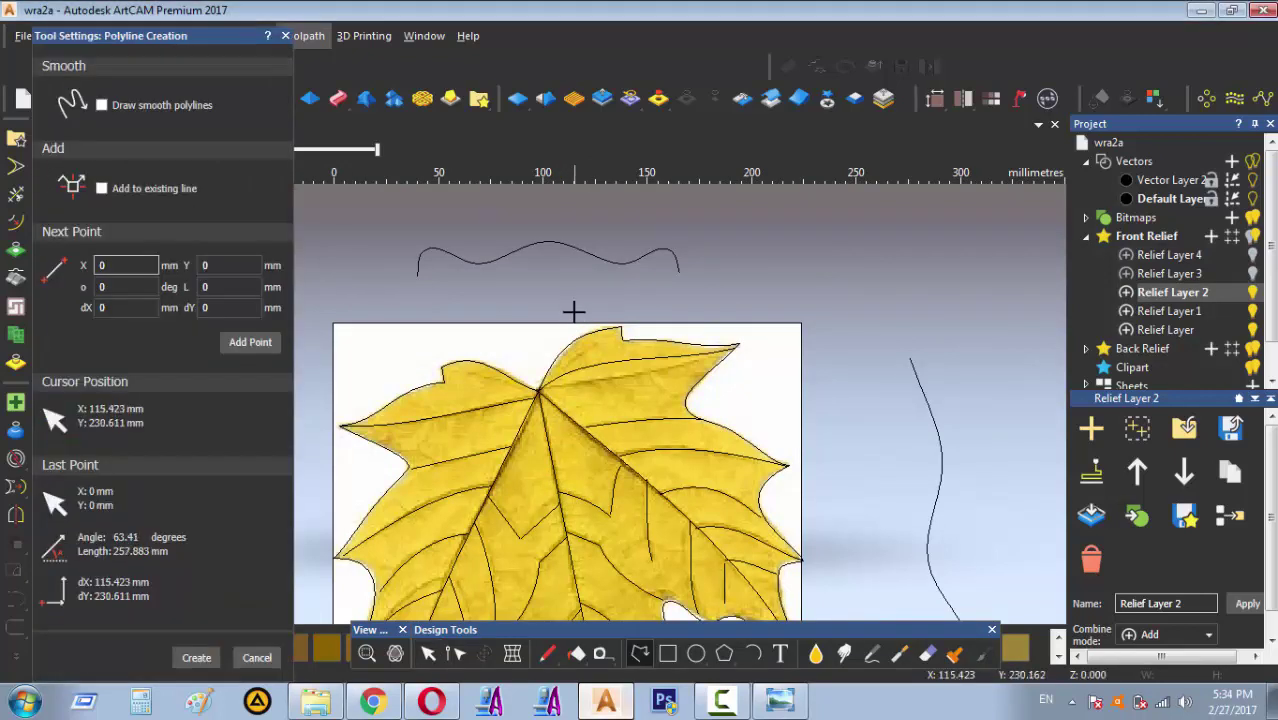
pyautogui.click(572, 313)
pyautogui.scroll(-2, 572, 313)
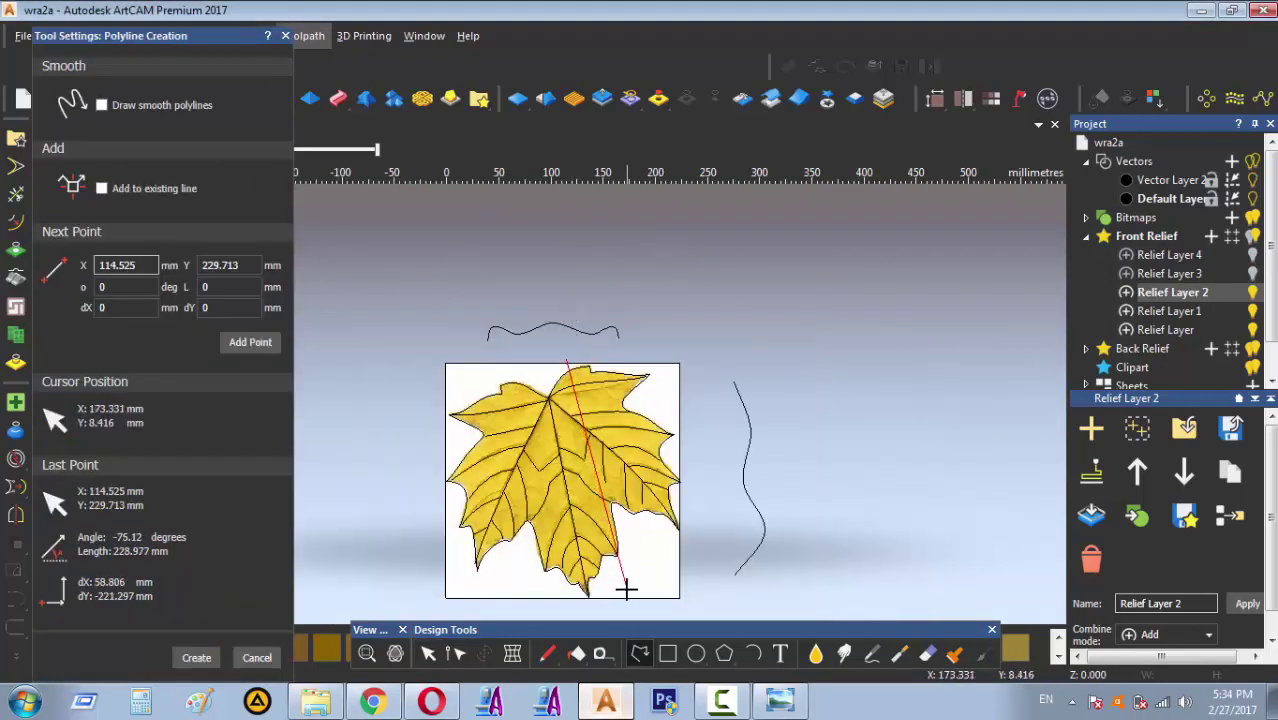
pyautogui.click(626, 590)
pyautogui.press('Escape')
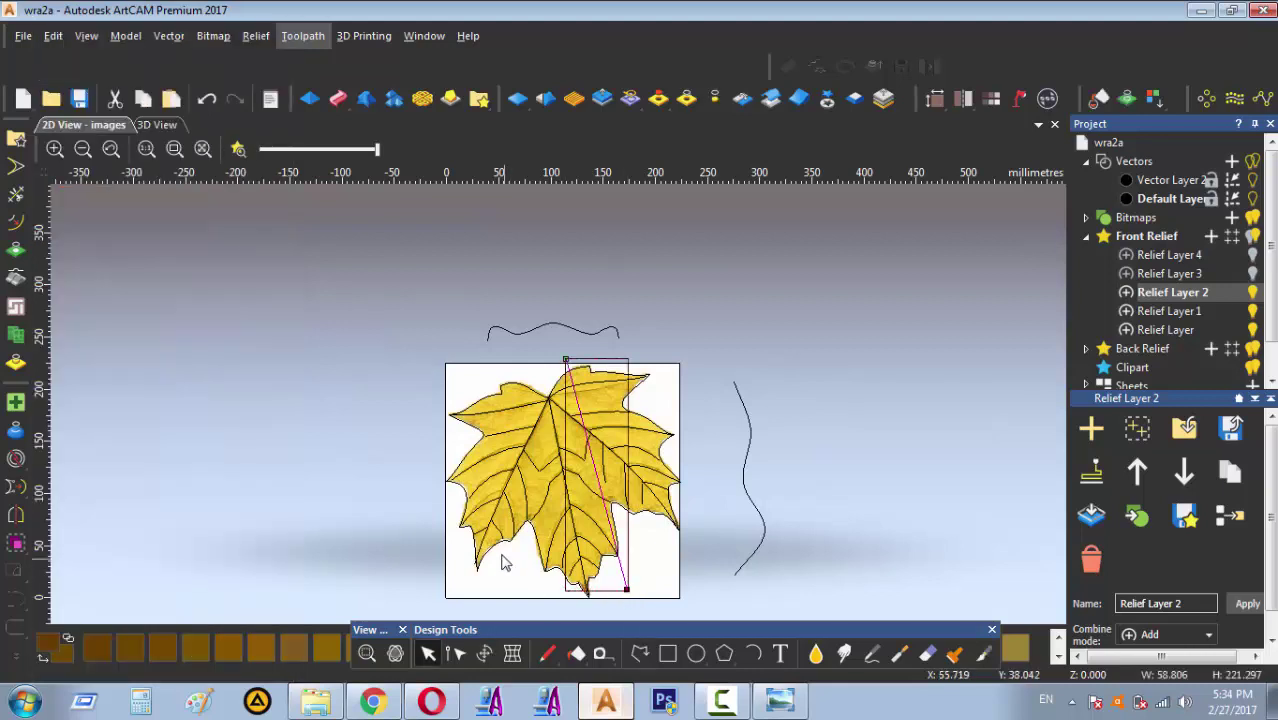
pyautogui.click(501, 367)
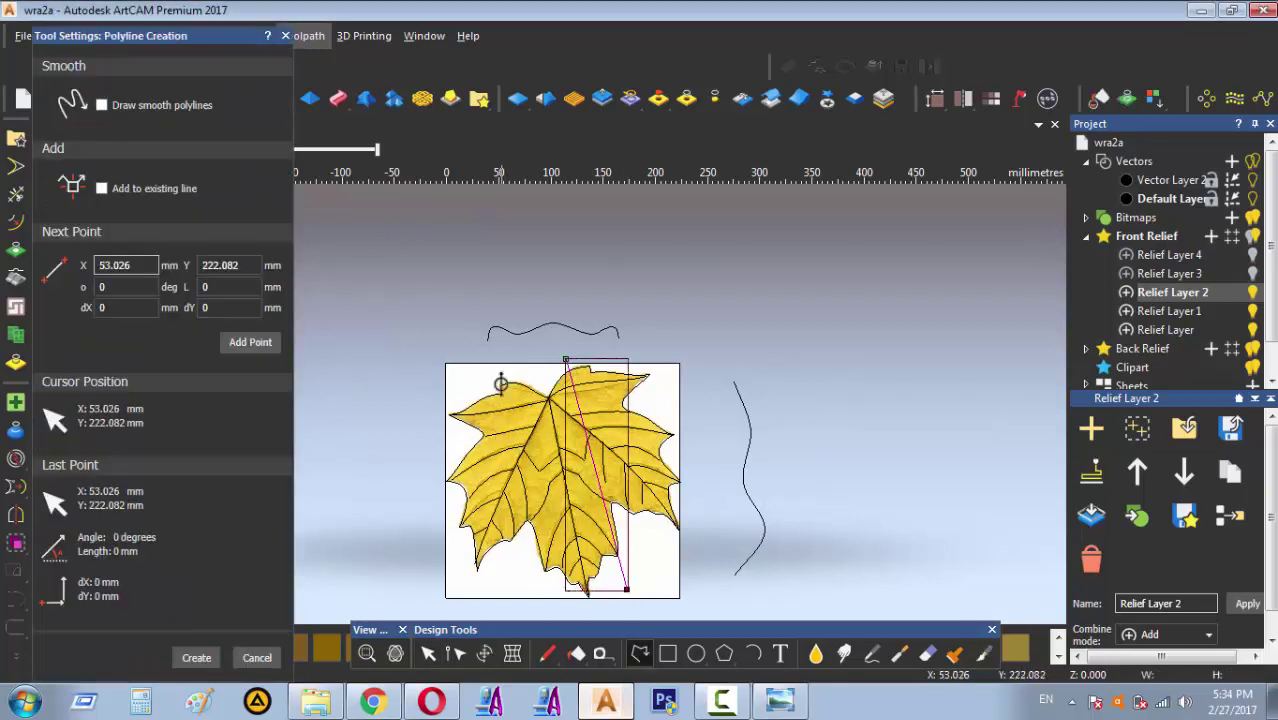
pyautogui.click(544, 596)
pyautogui.press('Escape')
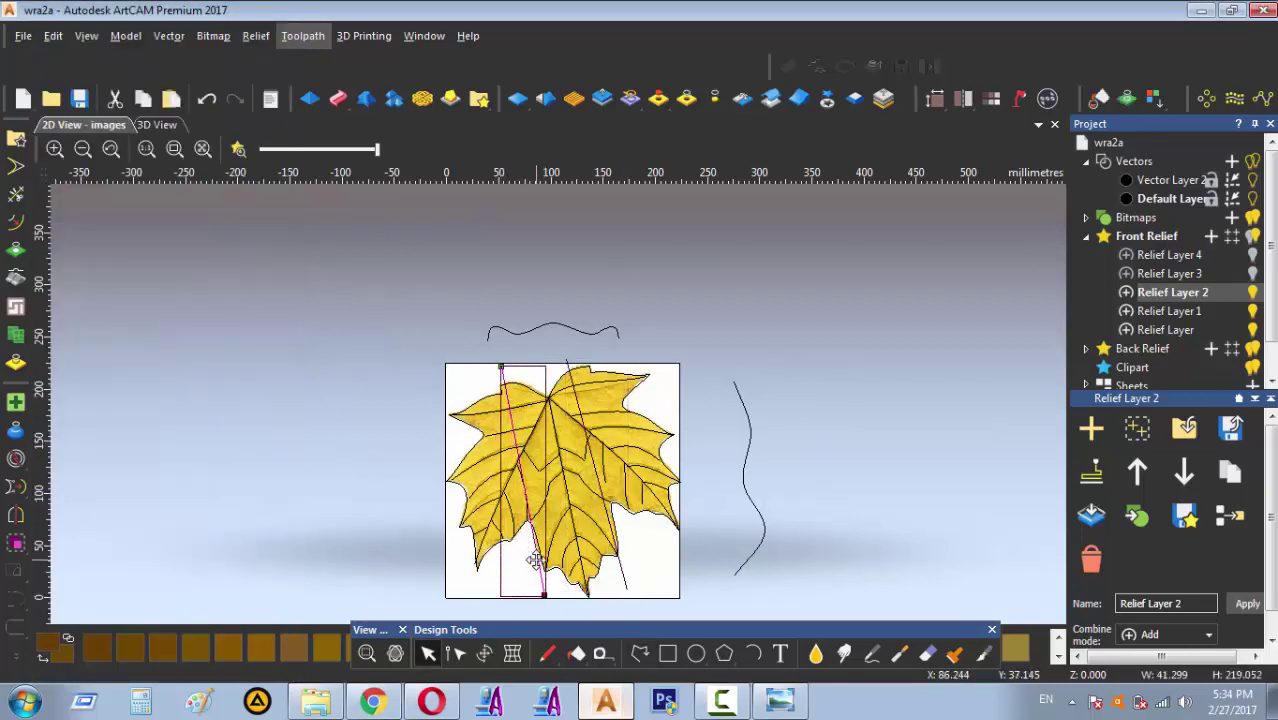
pyautogui.click(535, 561)
pyautogui.scroll(5, 533, 545)
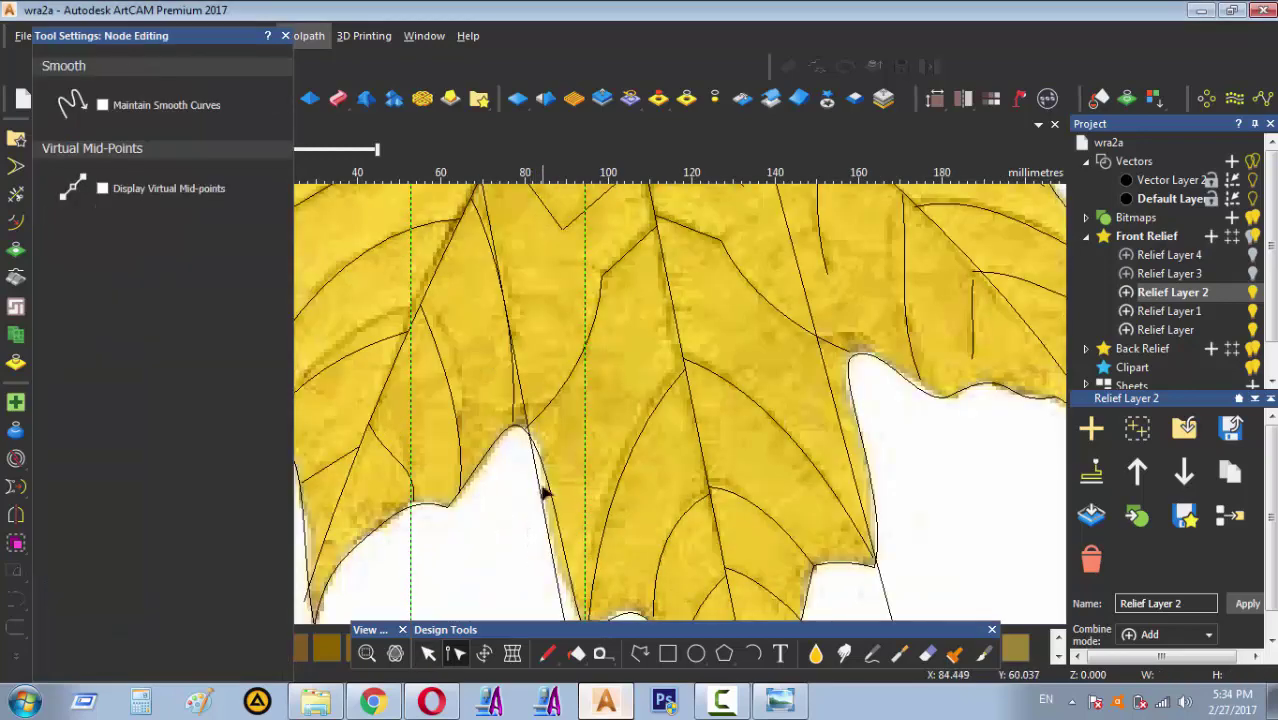
# Bend the left straight line outward into an arc around the leaf's left side
pyautogui.scroll(-6, 540, 470)
pyautogui.scroll(2, 545, 392)
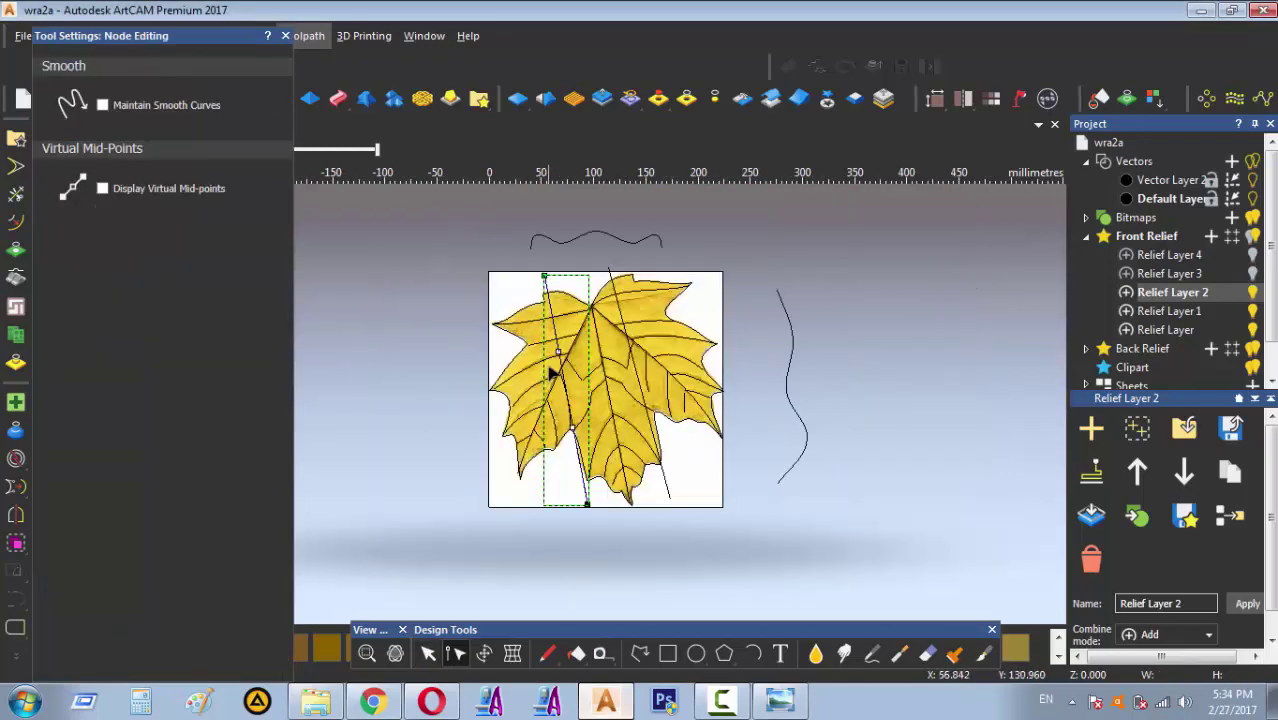
pyautogui.moveTo(559, 352)
pyautogui.mouseDown()
pyautogui.moveTo(360, 418)
pyautogui.moveTo(357, 374)
pyautogui.moveTo(355, 390)
pyautogui.mouseUp()
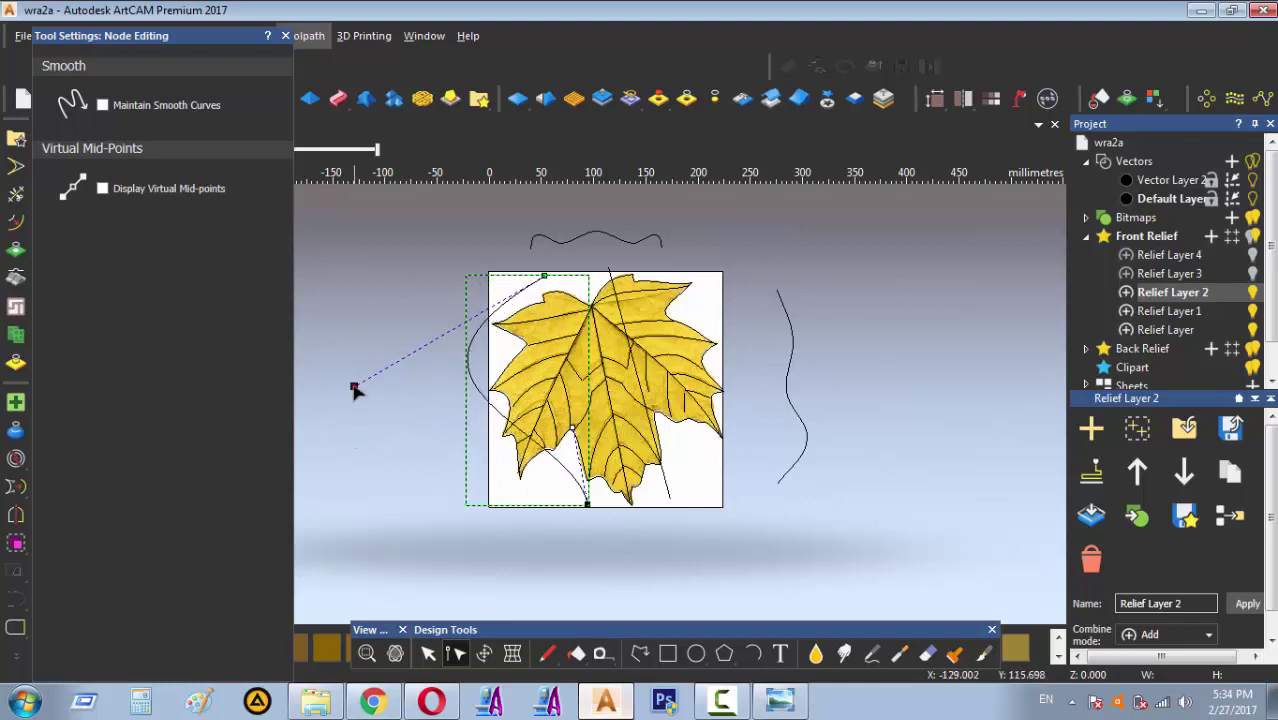
pyautogui.moveTo(573, 430); pyautogui.dragTo(505, 515)
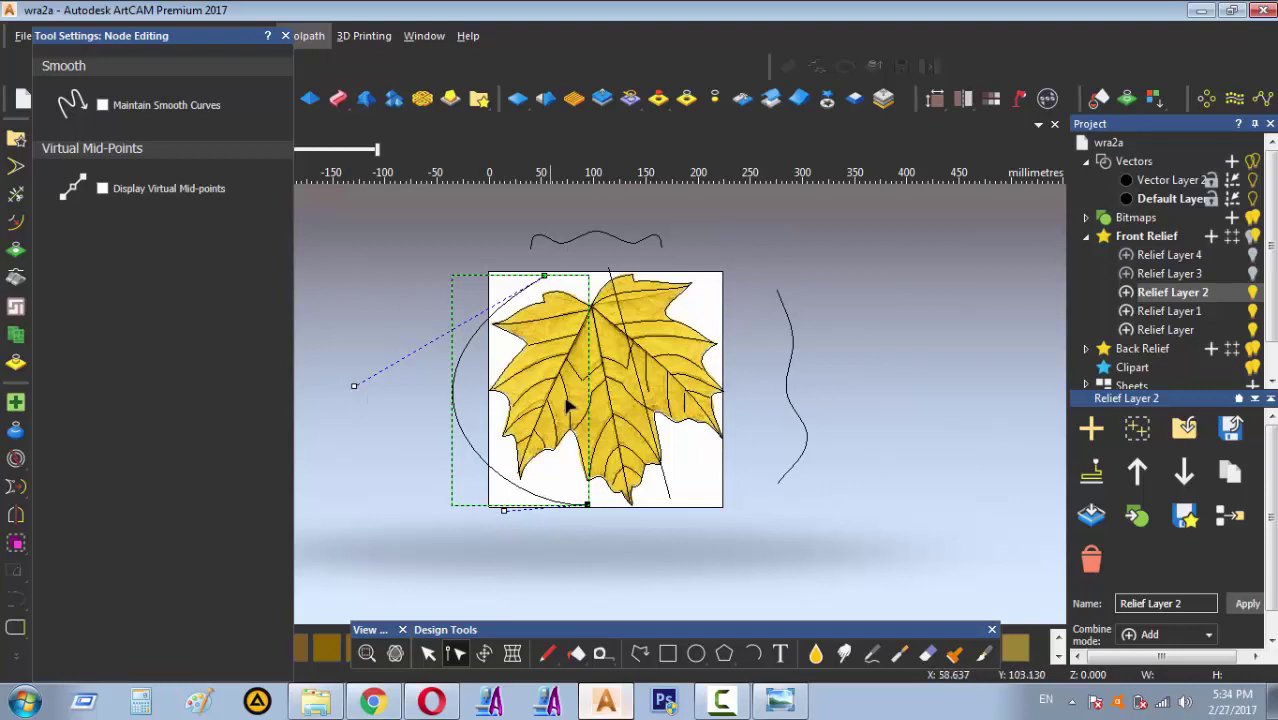
# Curve the right line into an arc along the leaf's right side, adjusting its ends to close the circle
pyautogui.click(622, 320)
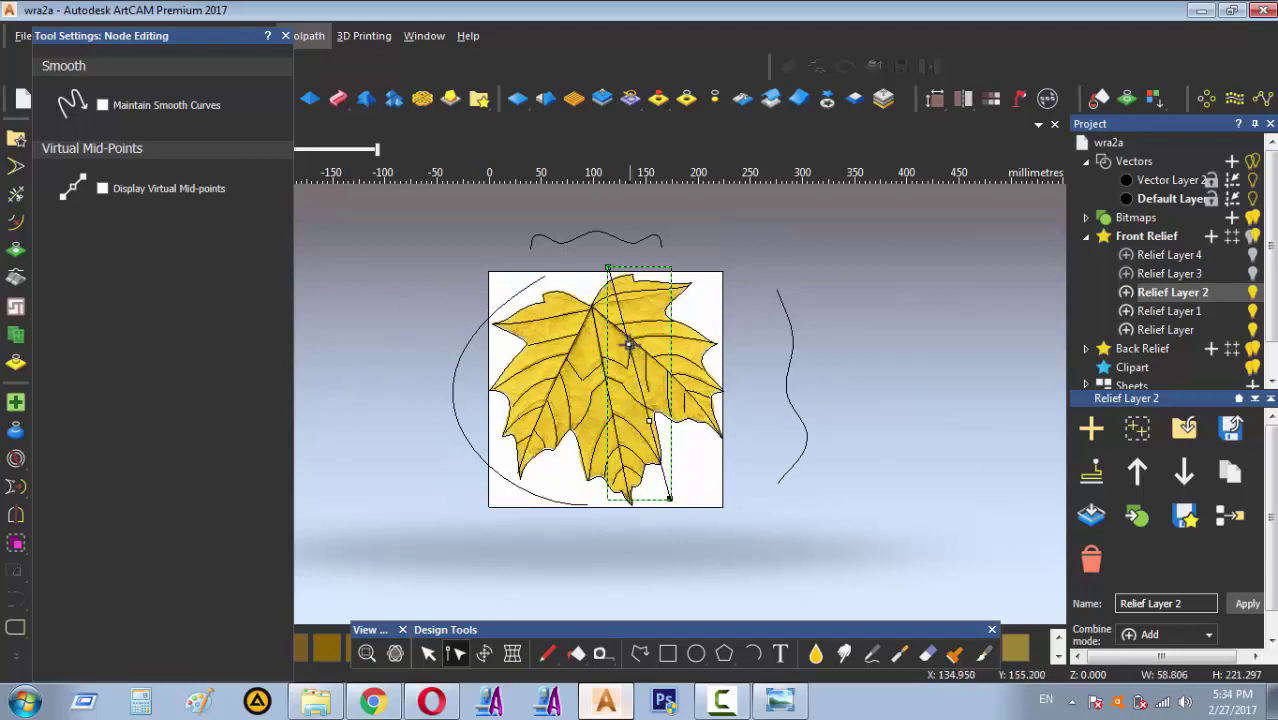
pyautogui.moveTo(630, 342); pyautogui.dragTo(788, 271)
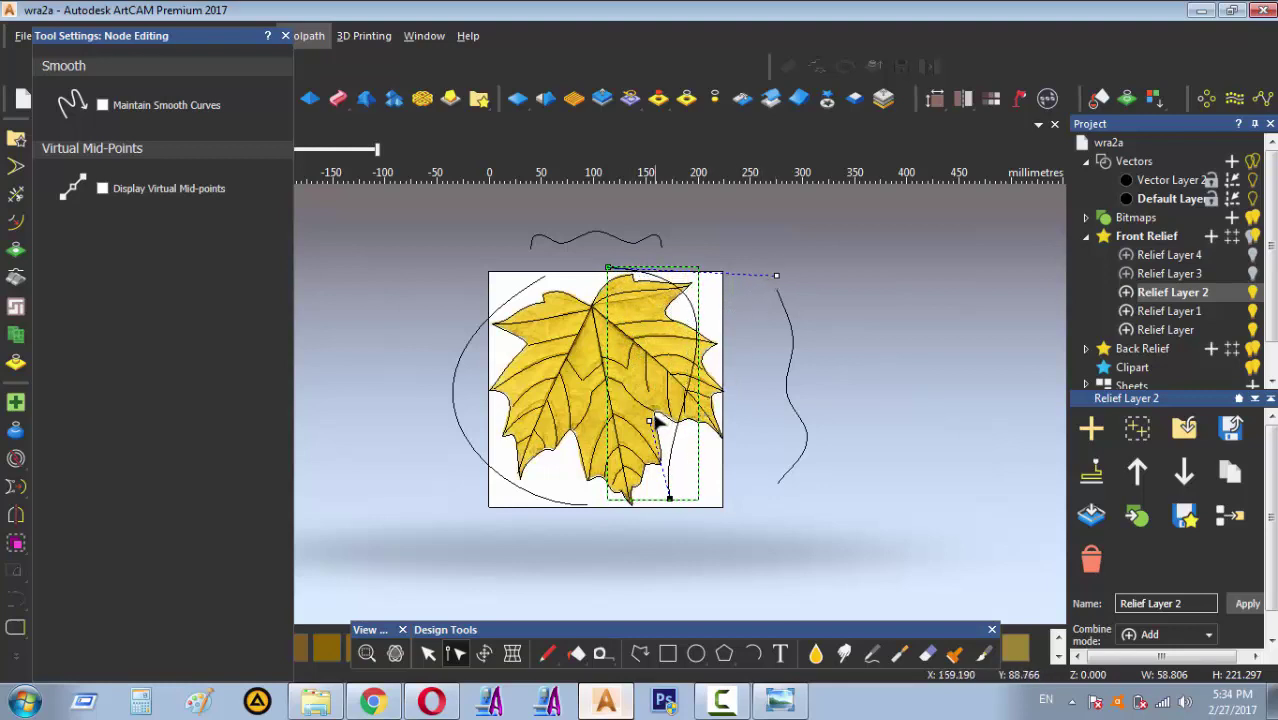
pyautogui.moveTo(651, 419); pyautogui.dragTo(760, 471)
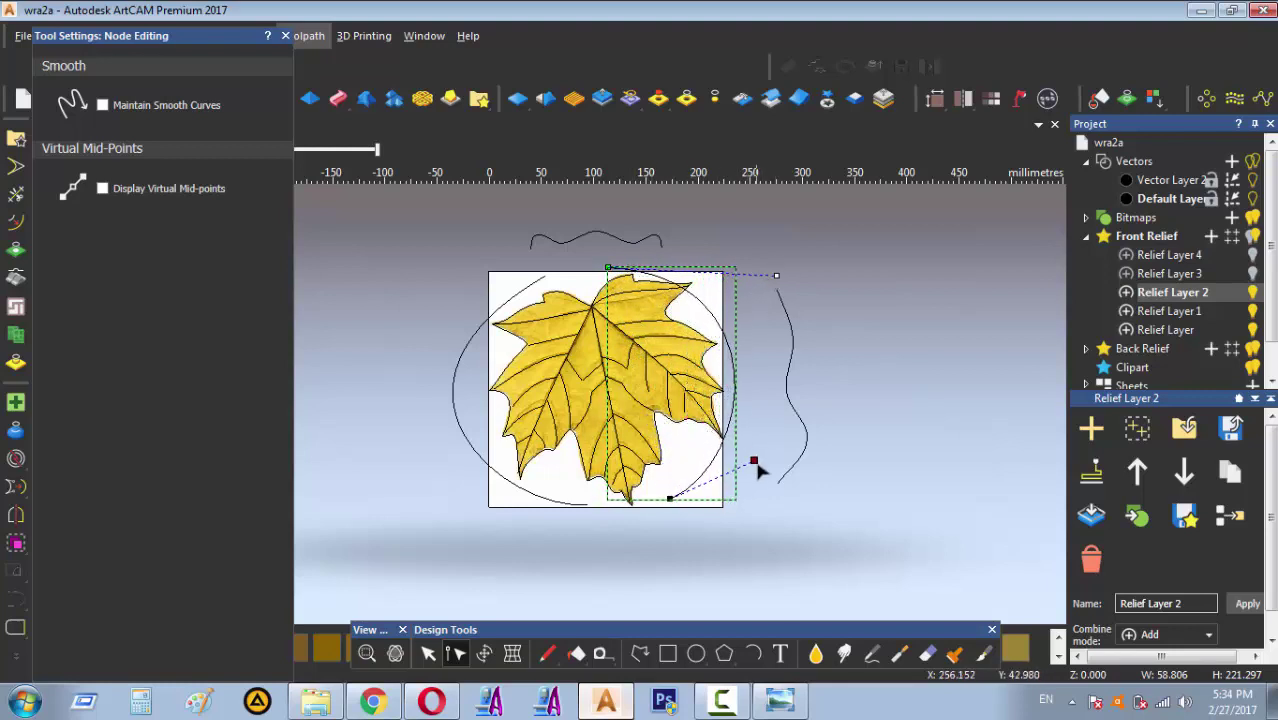
pyautogui.moveTo(776, 274); pyautogui.dragTo(787, 258)
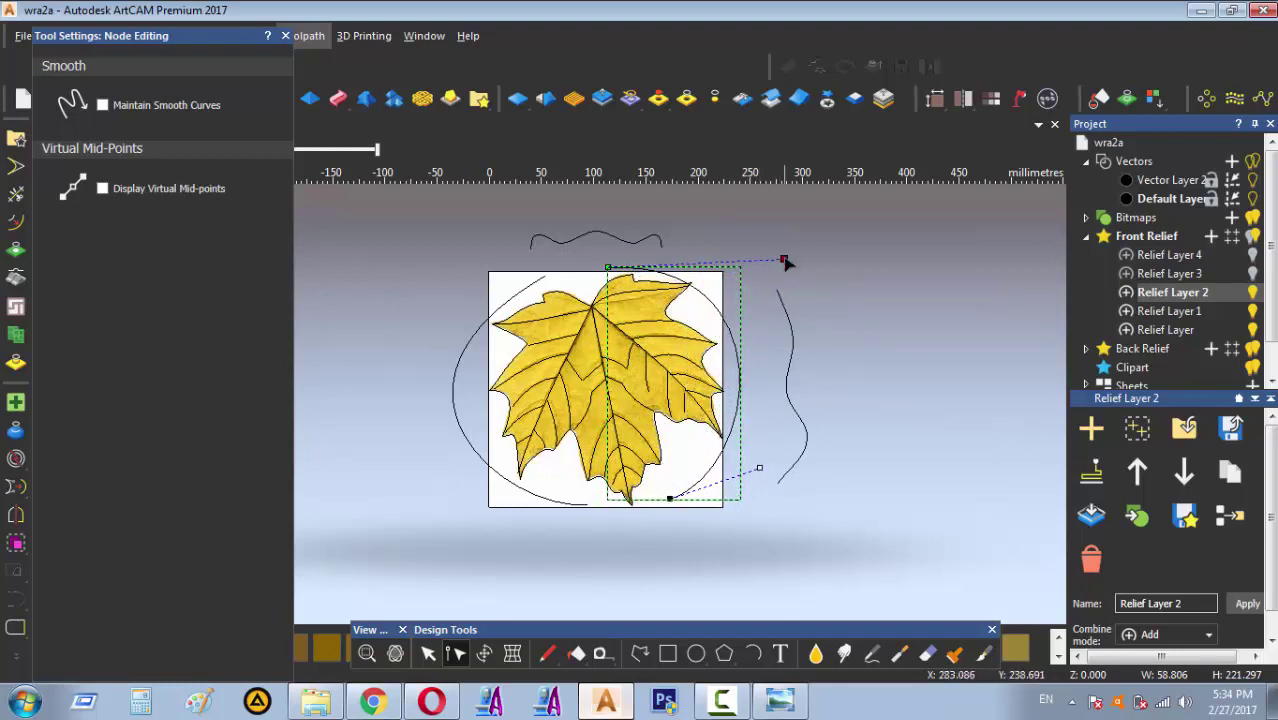
pyautogui.click(670, 479)
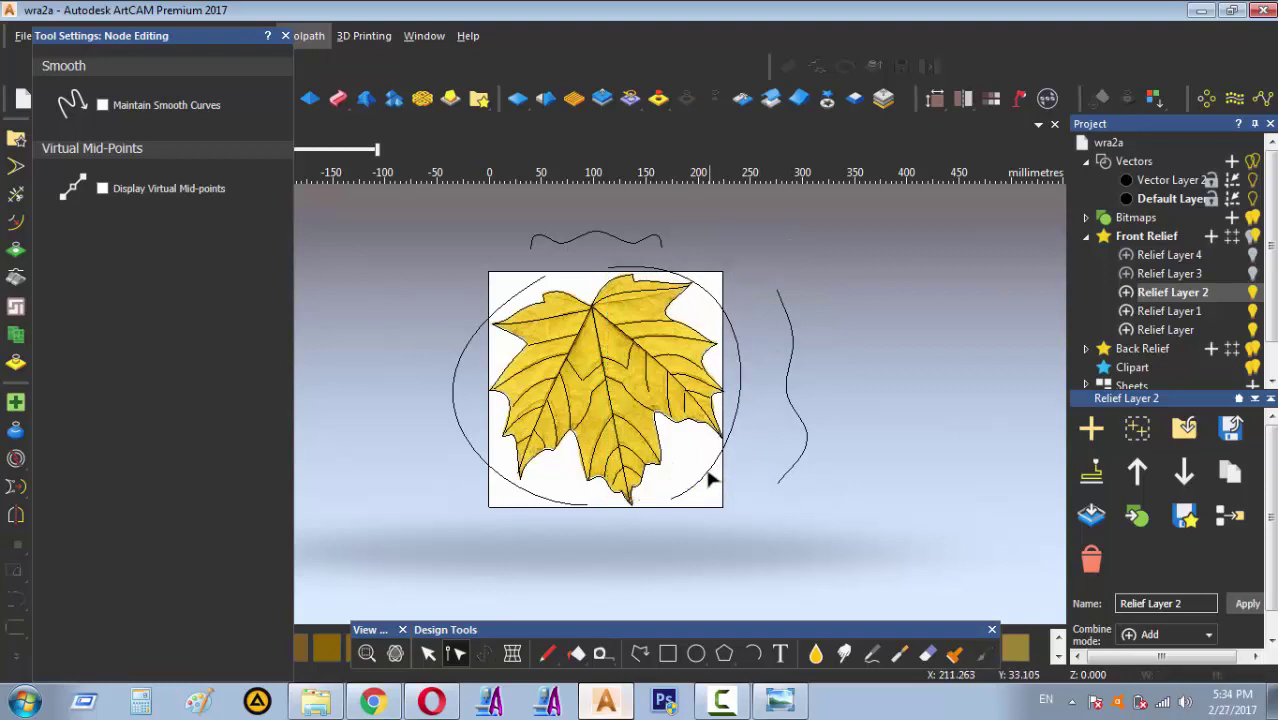
pyautogui.click(708, 480)
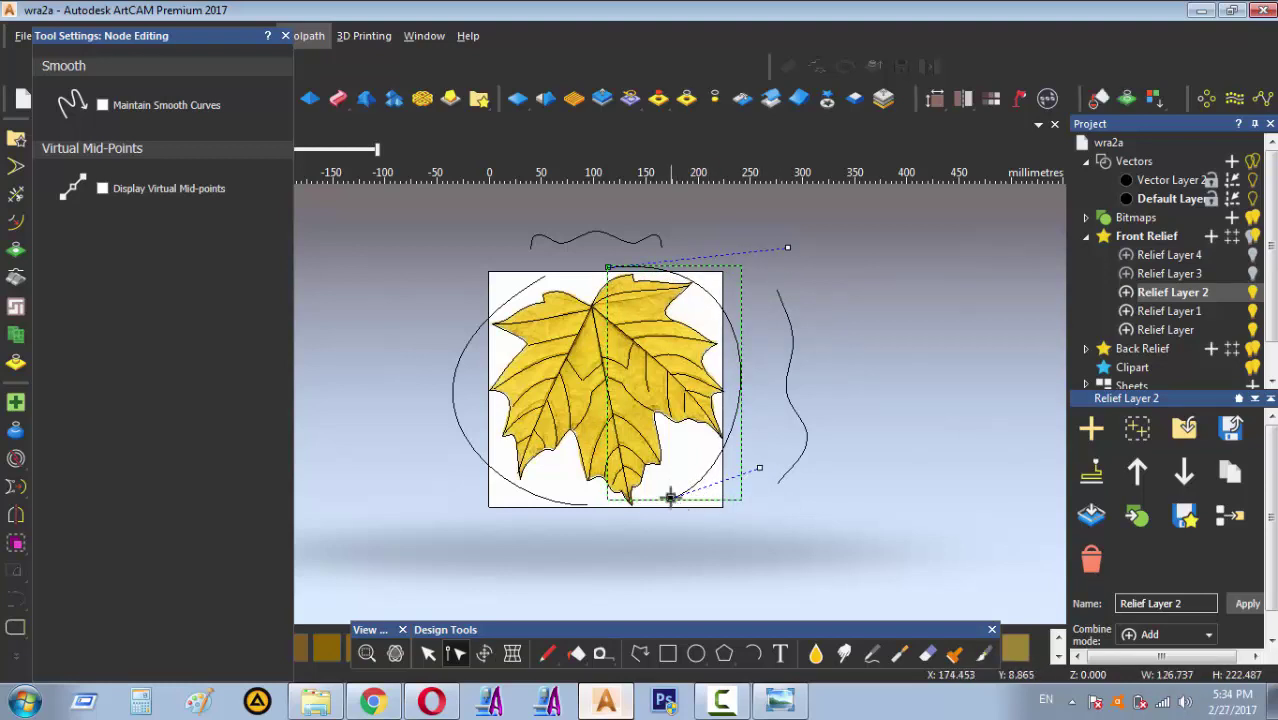
pyautogui.moveTo(670, 497); pyautogui.dragTo(685, 541)
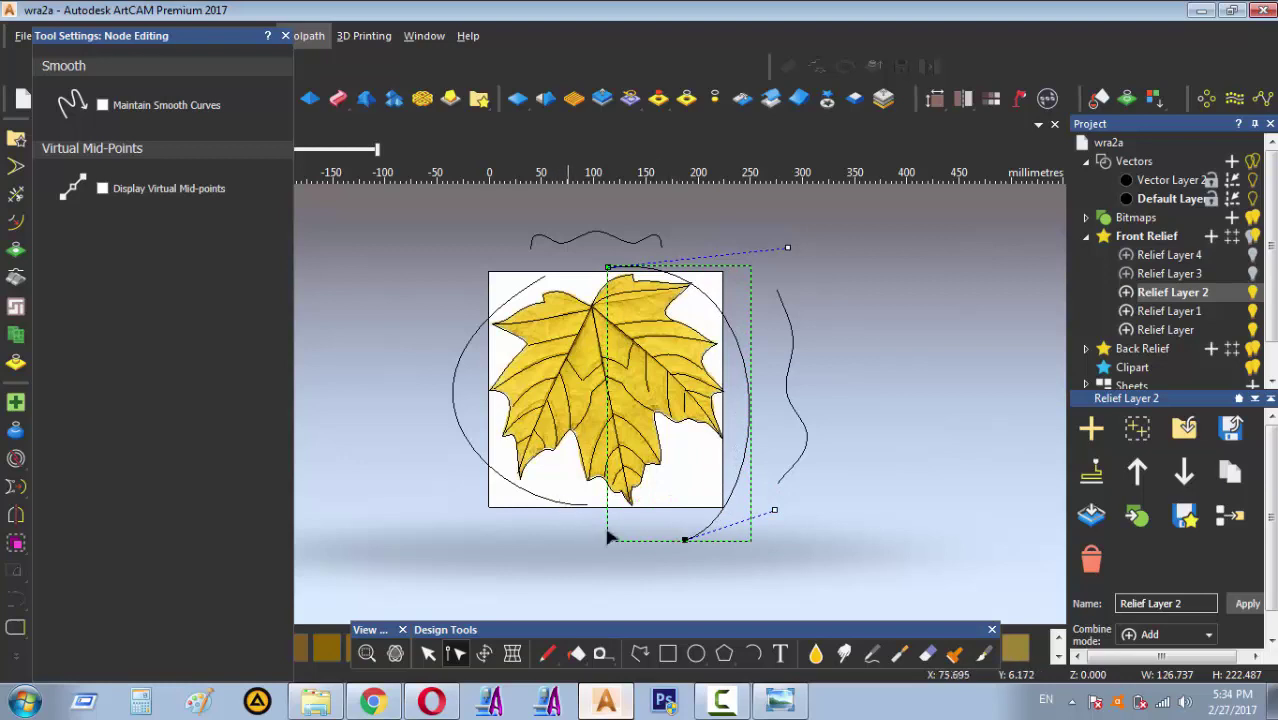
pyautogui.moveTo(684, 541); pyautogui.dragTo(680, 525)
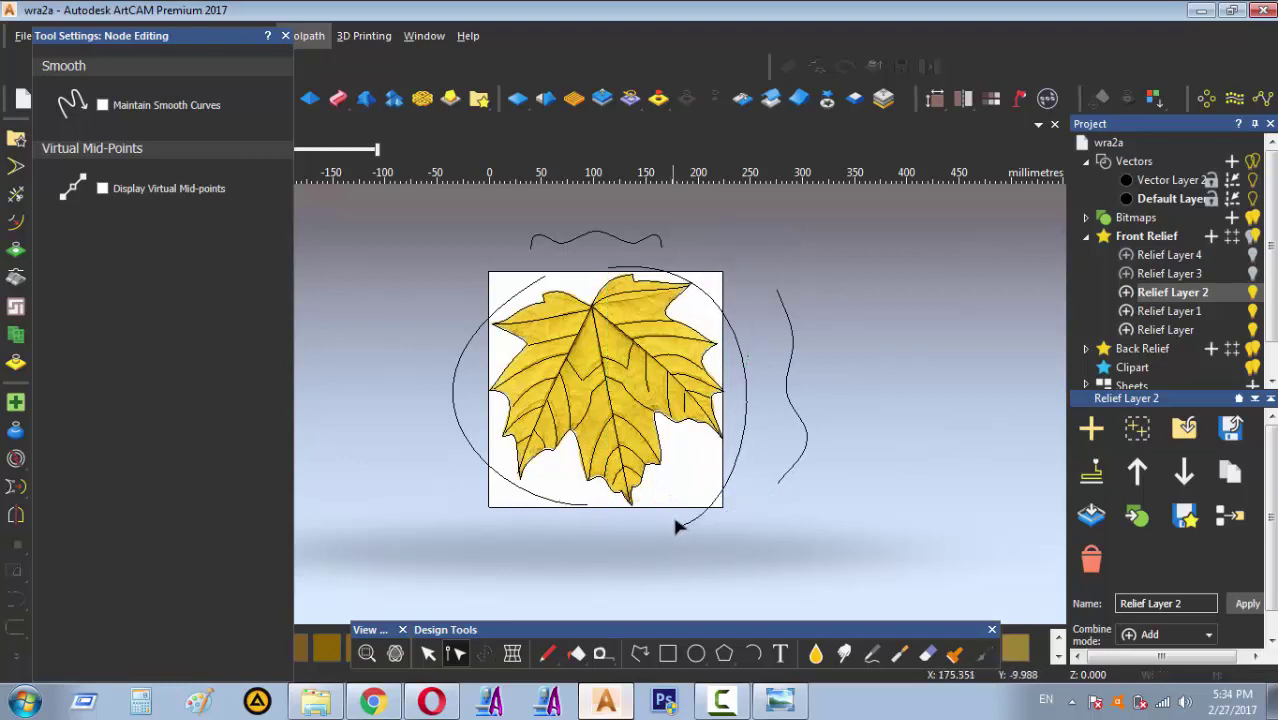
pyautogui.click(755, 366)
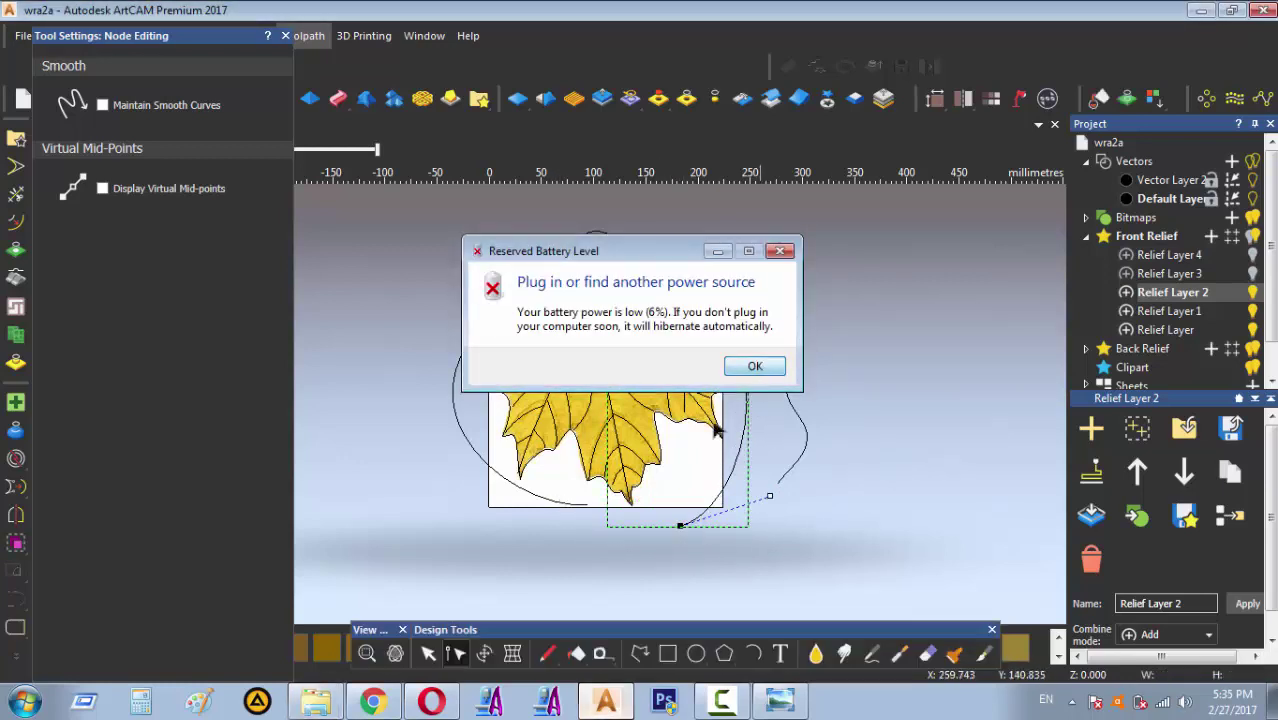
pyautogui.moveTo(680, 525); pyautogui.dragTo(667, 502)
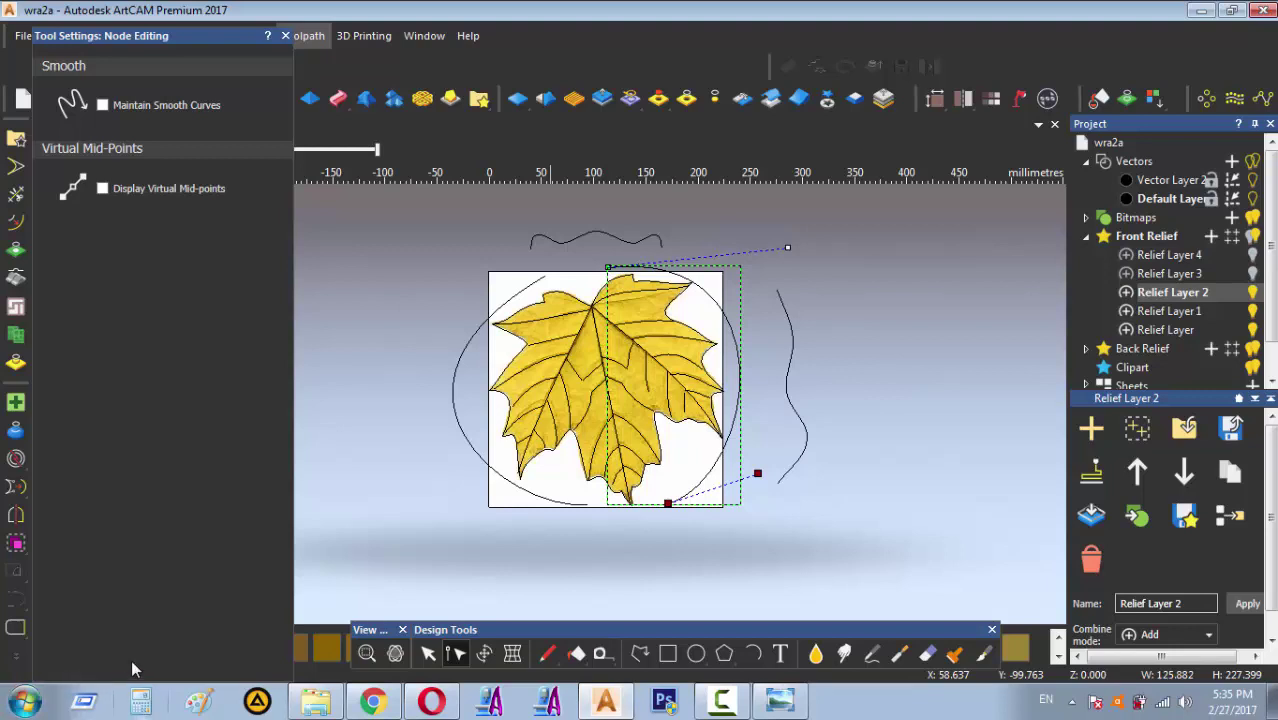
pyautogui.click(427, 656)
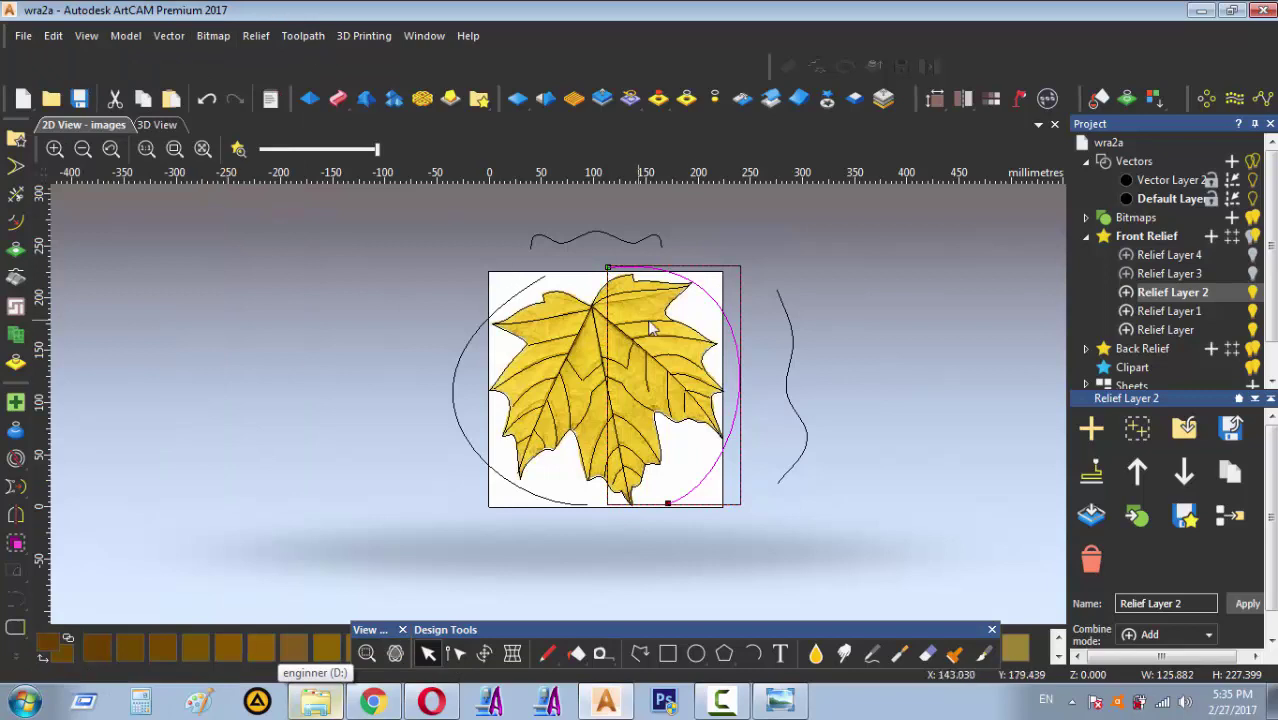
# Two Rail Sweep the top wavy curve between the arc rails and preview the ribbed dome in 3D
pyautogui.keyDown('shift'); pyautogui.click(576, 240); pyautogui.keyUp('shift')
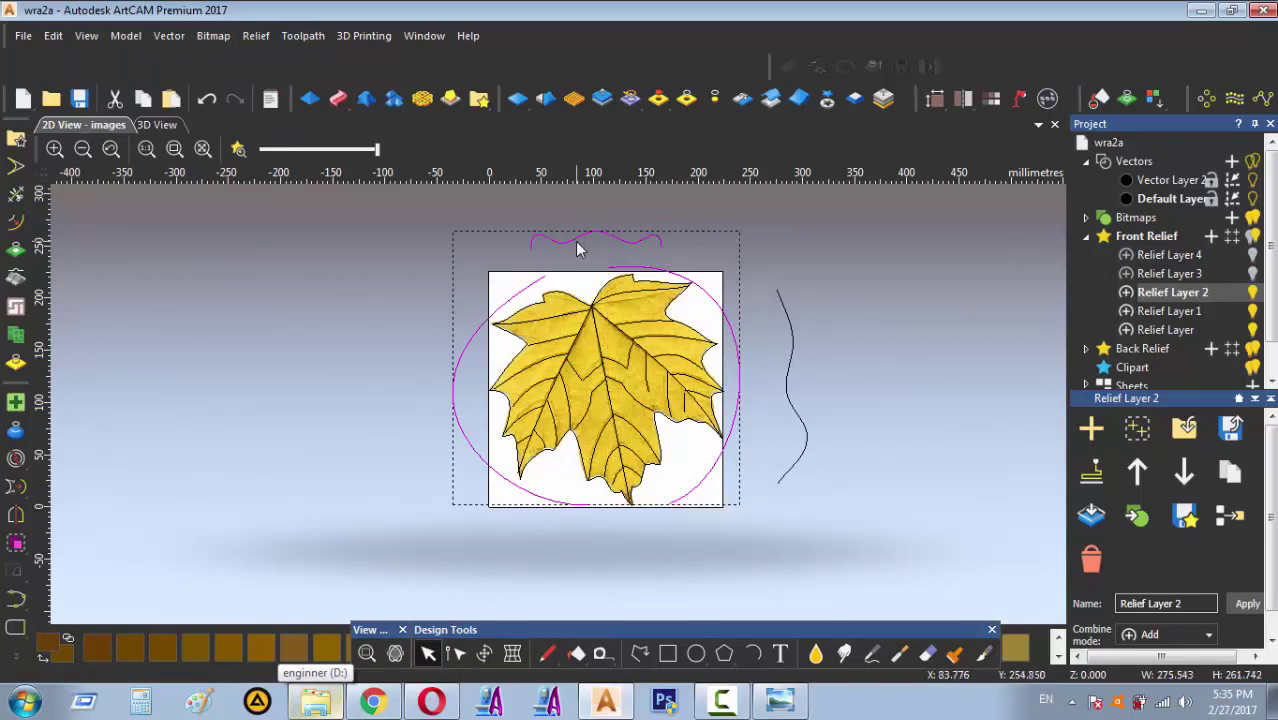
pyautogui.click(338, 98)
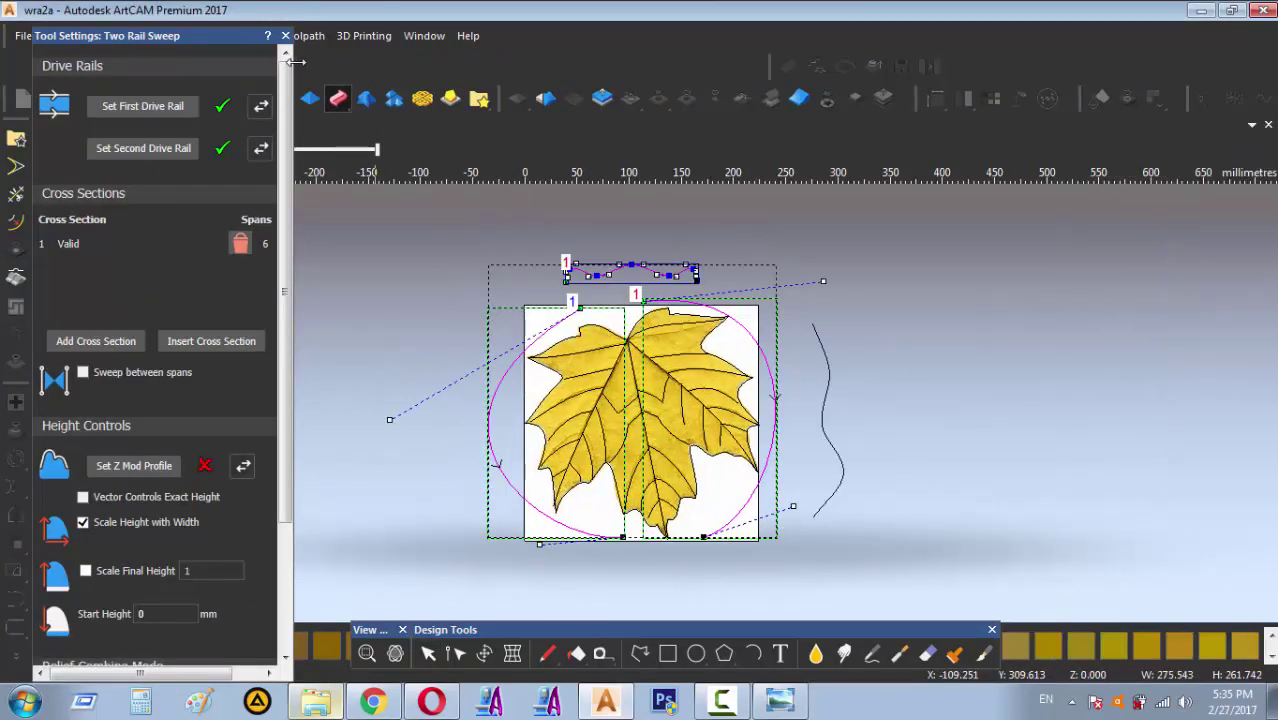
pyautogui.press('F3')
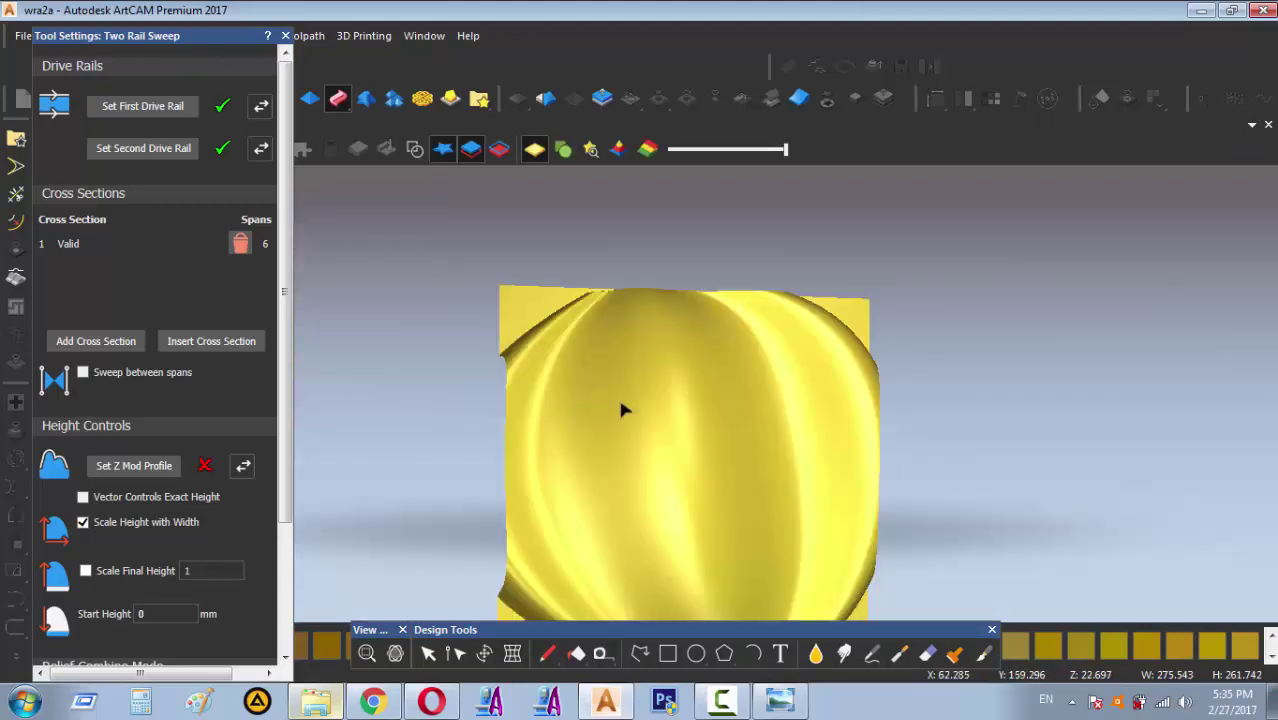
pyautogui.scroll(-2, 653, 415)
pyautogui.moveTo(657, 441)
pyautogui.mouseDown()
pyautogui.moveTo(668, 354)
pyautogui.moveTo(648, 266)
pyautogui.moveTo(665, 456)
pyautogui.moveTo(681, 377)
pyautogui.moveTo(655, 253)
pyautogui.moveTo(634, 377)
pyautogui.moveTo(757, 374)
pyautogui.moveTo(693, 379)
pyautogui.moveTo(598, 438)
pyautogui.mouseUp()
pyautogui.scroll(3, 665, 470)
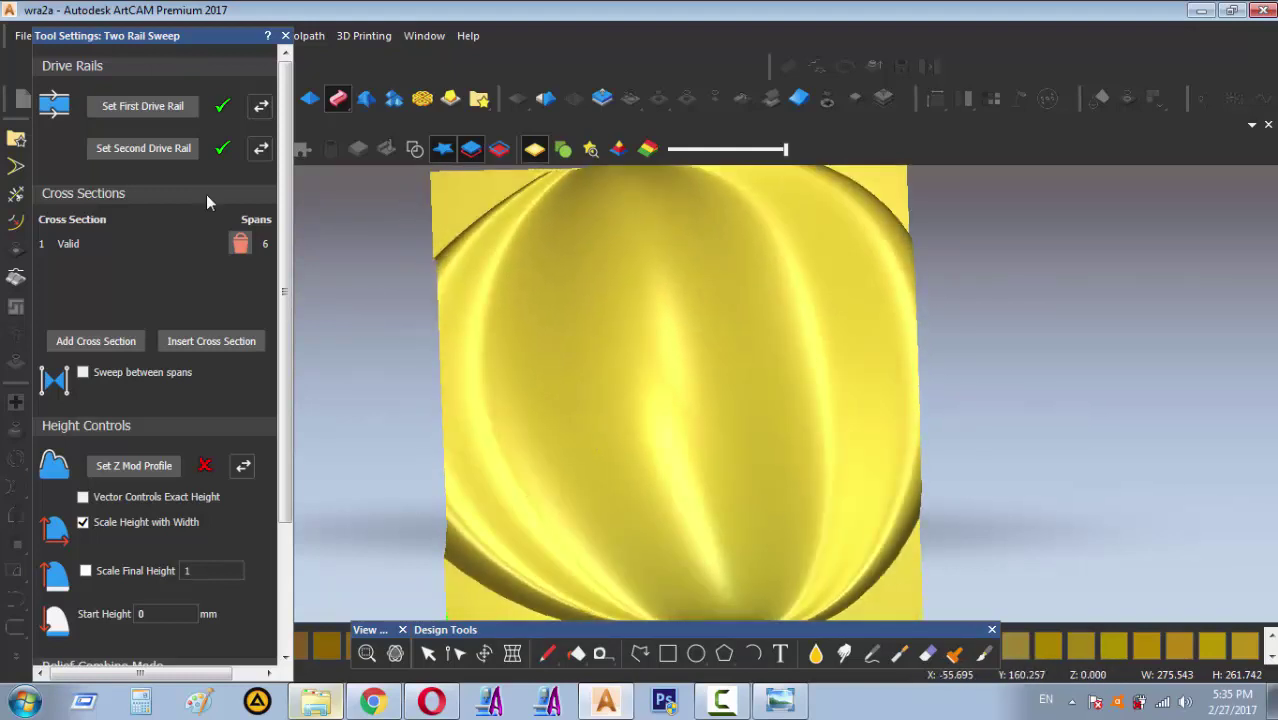
pyautogui.click(415, 149)
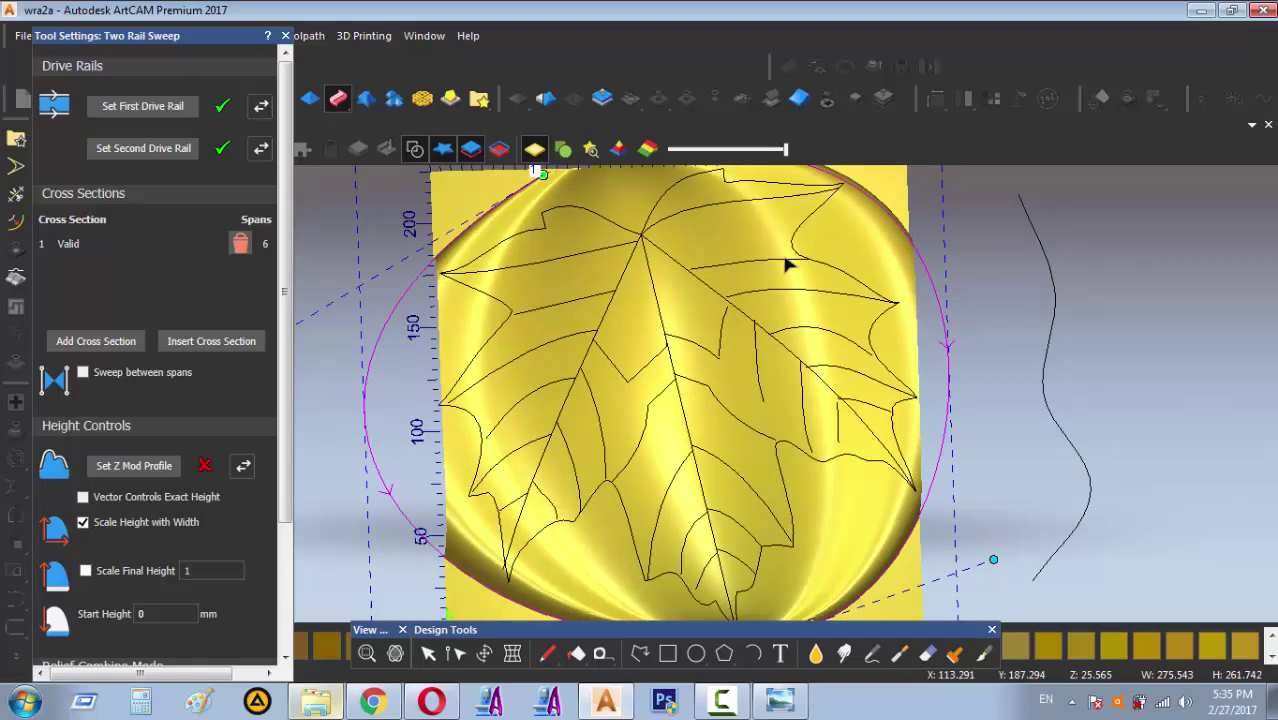
# Use the right vertical wavy curve as the Z Mod profile, combining by Add into Relief Layer 2
pyautogui.click(1055, 286)
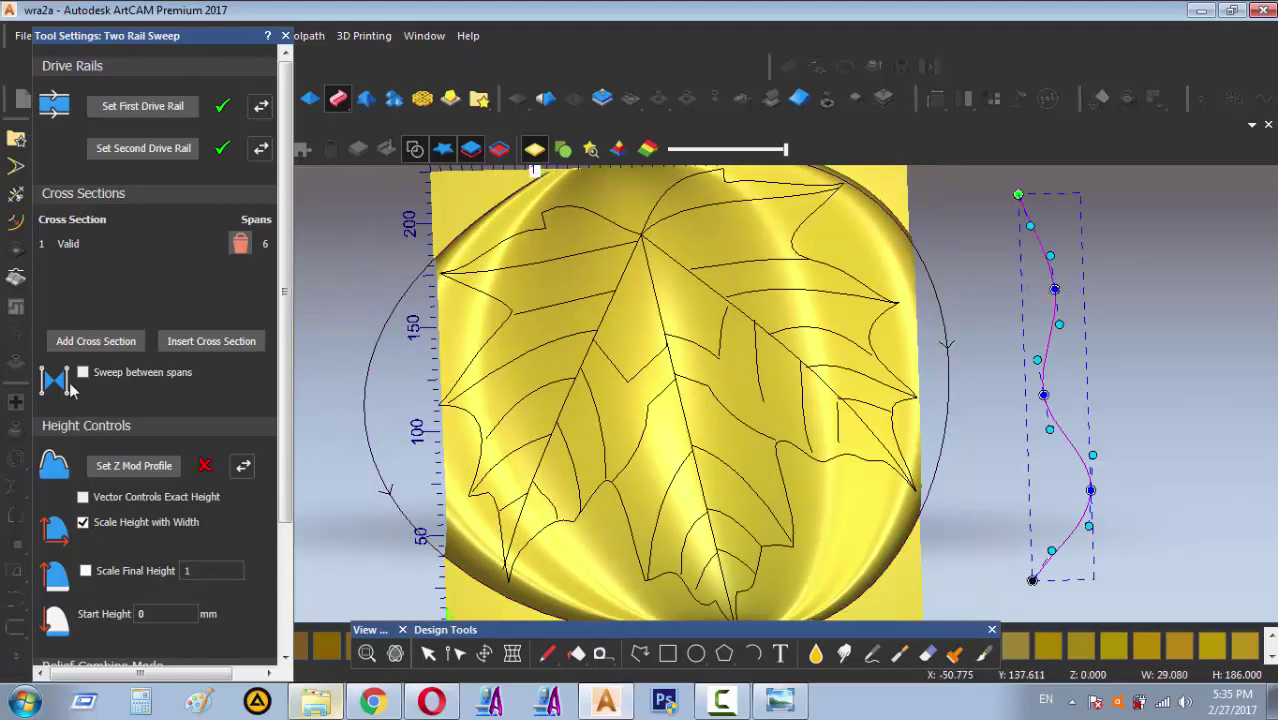
pyautogui.click(110, 466)
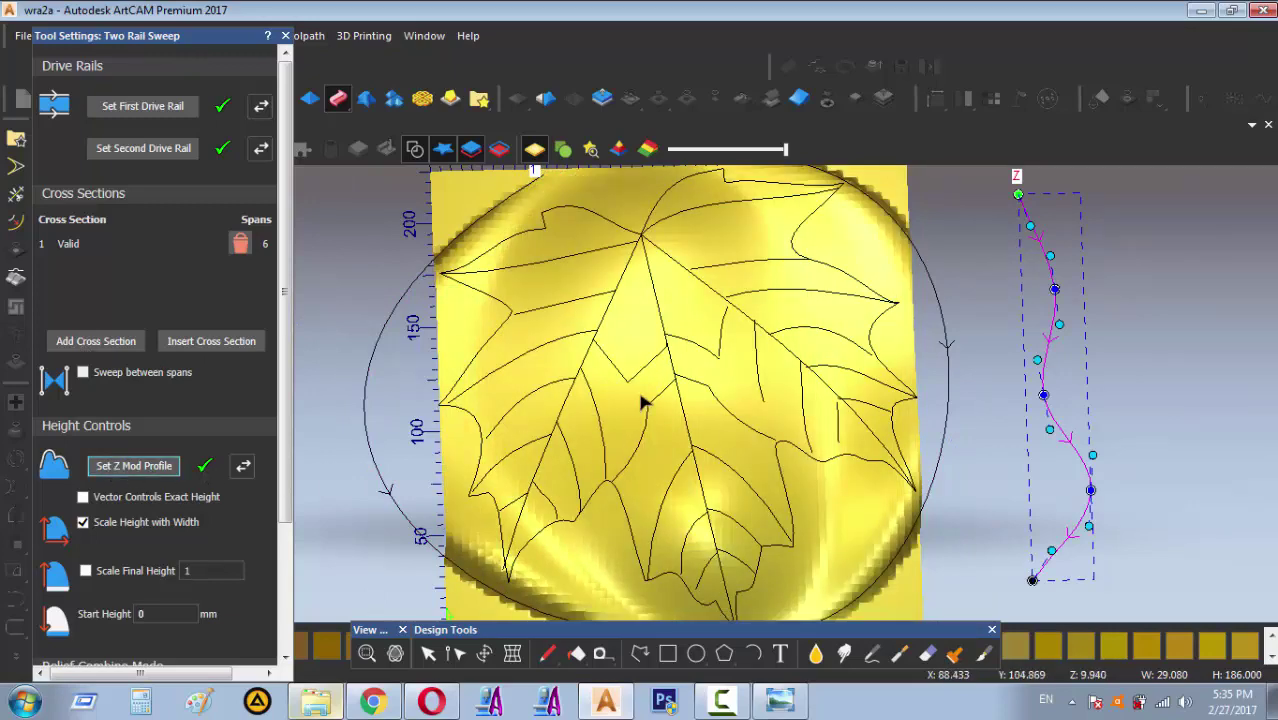
pyautogui.moveTo(644, 402)
pyautogui.mouseDown()
pyautogui.moveTo(673, 336)
pyautogui.moveTo(666, 303)
pyautogui.moveTo(649, 433)
pyautogui.moveTo(653, 365)
pyautogui.moveTo(493, 432)
pyautogui.mouseUp()
pyautogui.press('F4')
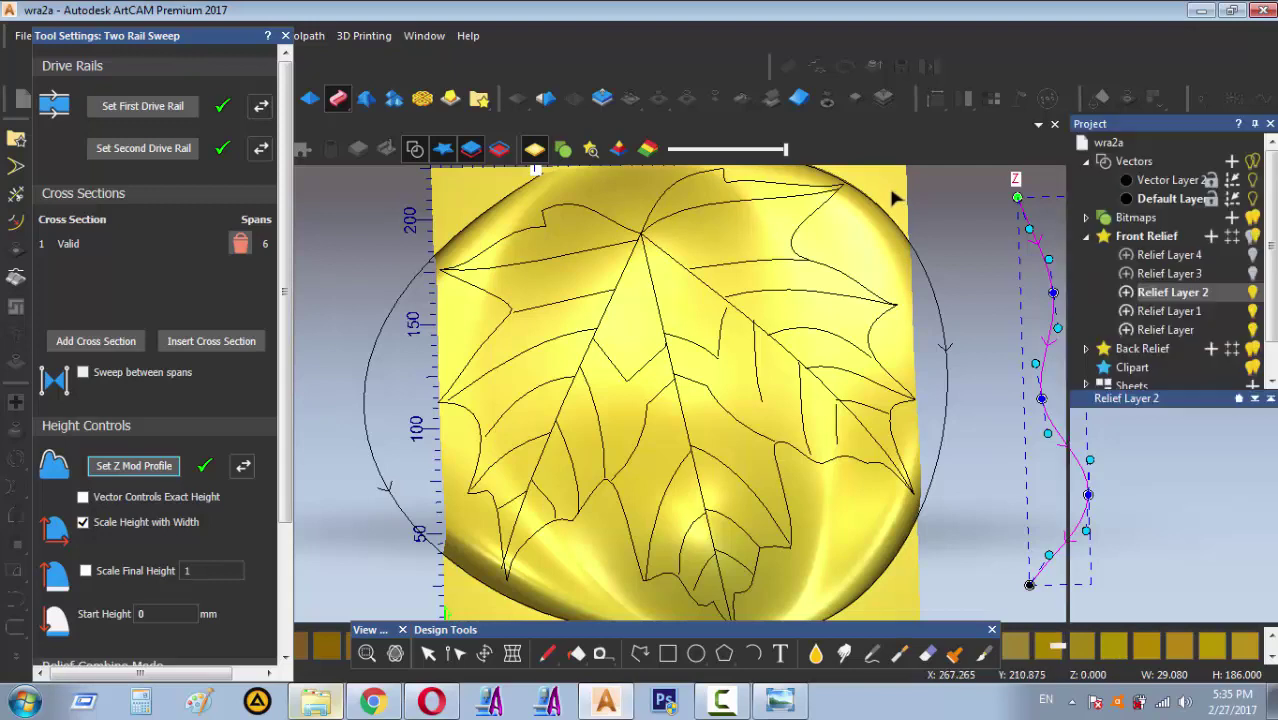
pyautogui.moveTo(283, 372); pyautogui.dragTo(283, 498)
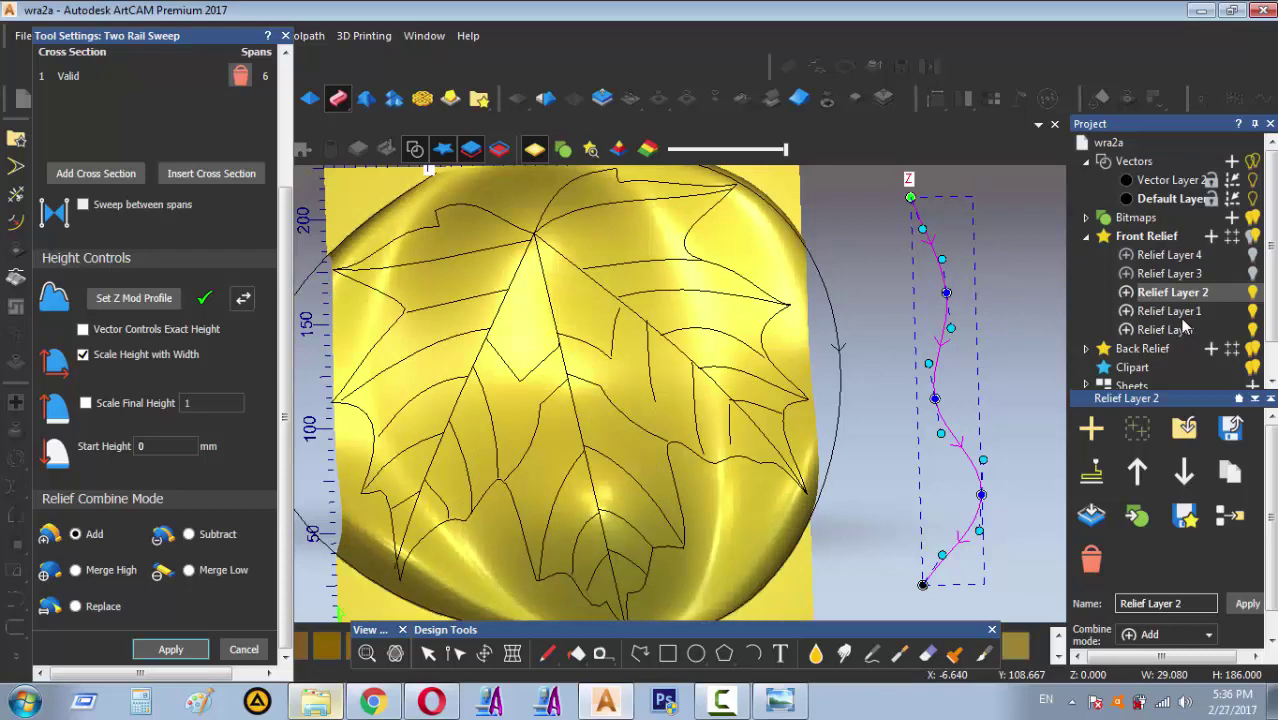
pyautogui.click(245, 650)
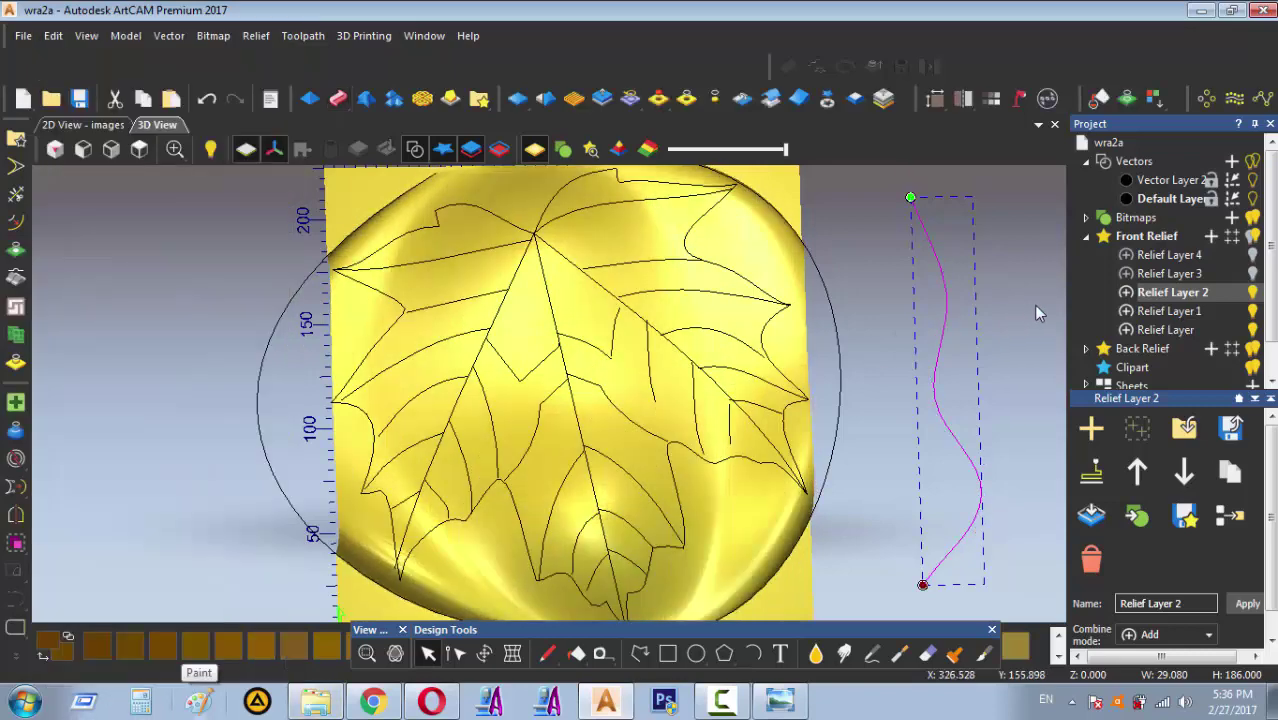
pyautogui.click(1183, 471)
pyautogui.click(1183, 471)
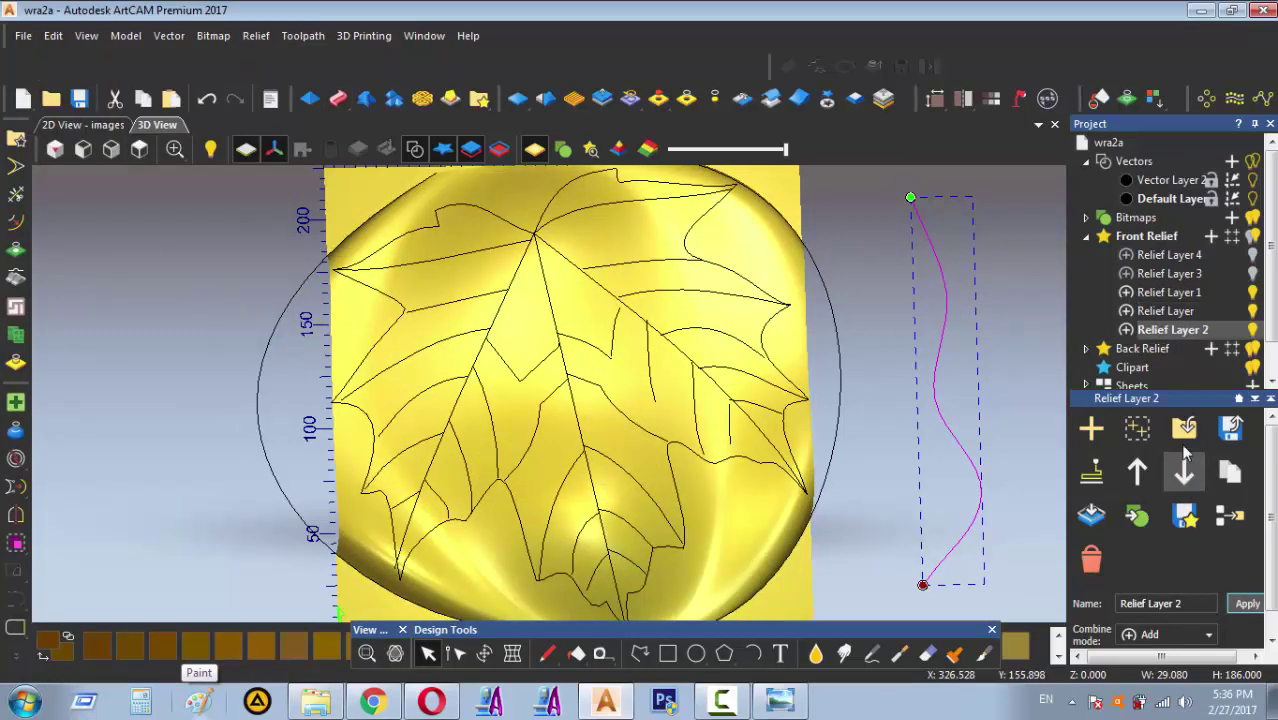
pyautogui.click(1253, 292)
pyautogui.click(1190, 311)
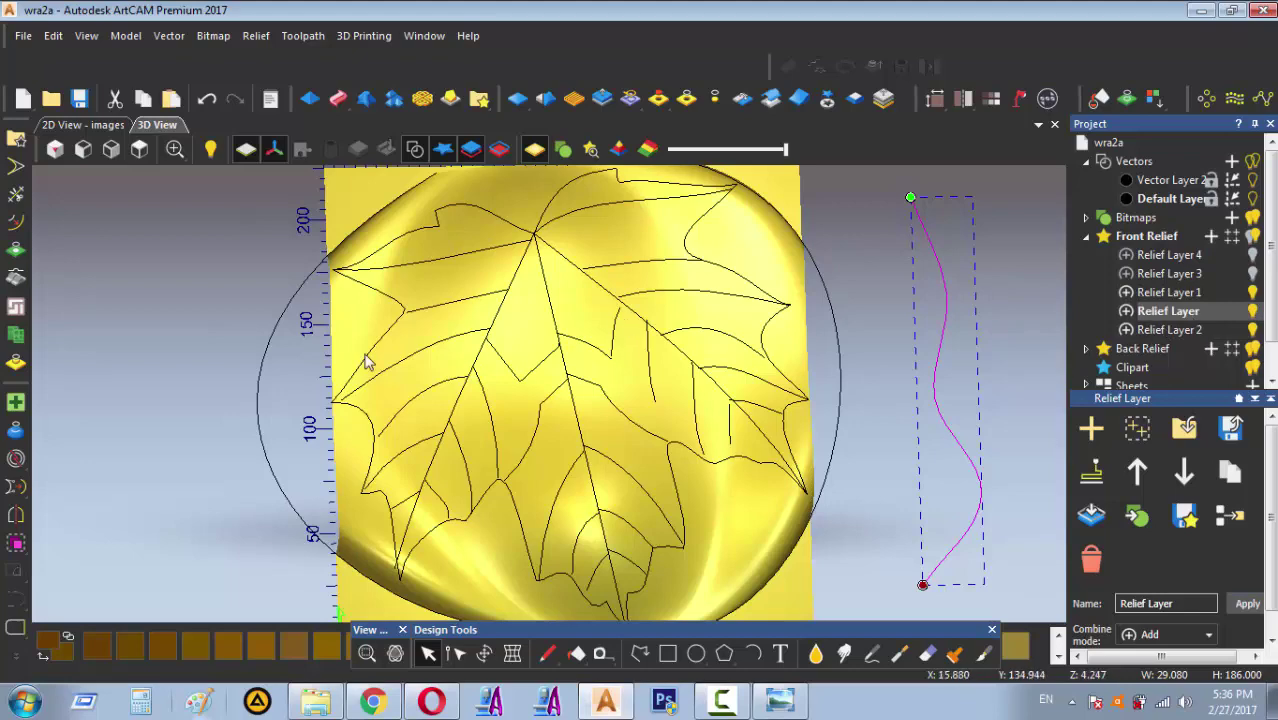
pyautogui.scroll(-1, 395, 340)
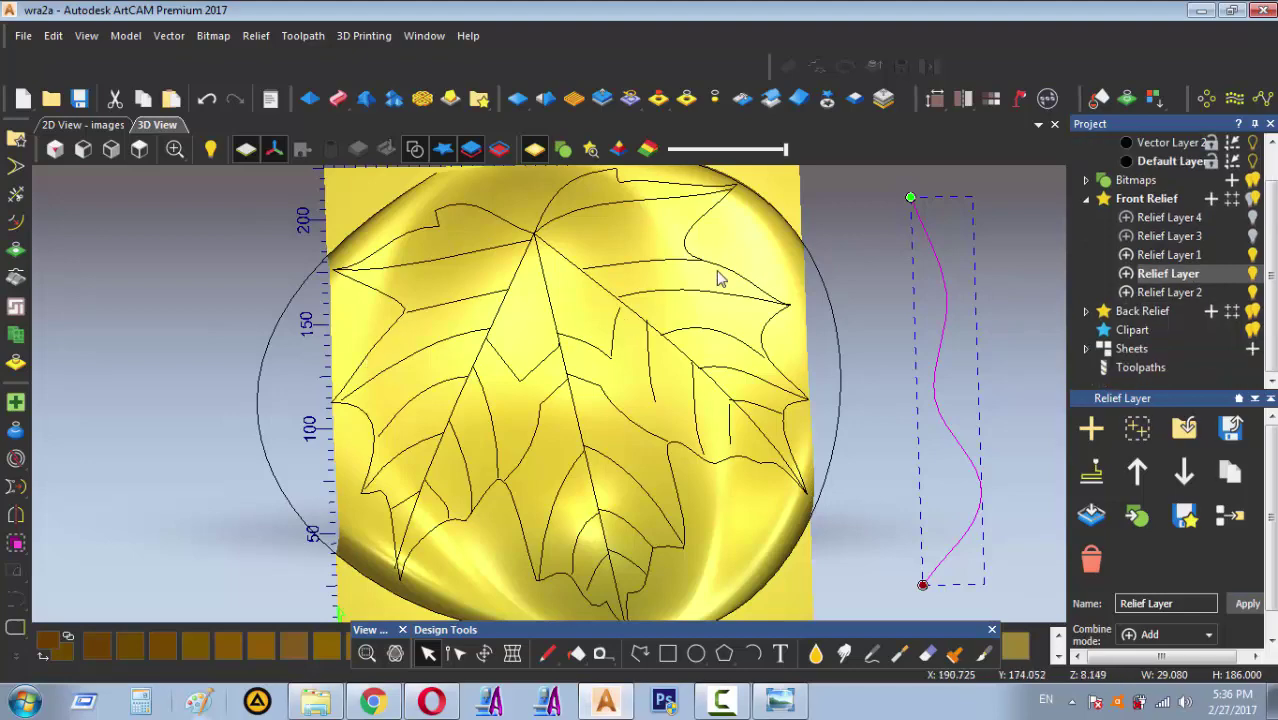
pyautogui.click(613, 245)
pyautogui.scroll(-1, 613, 248)
pyautogui.scroll(2, 640, 270)
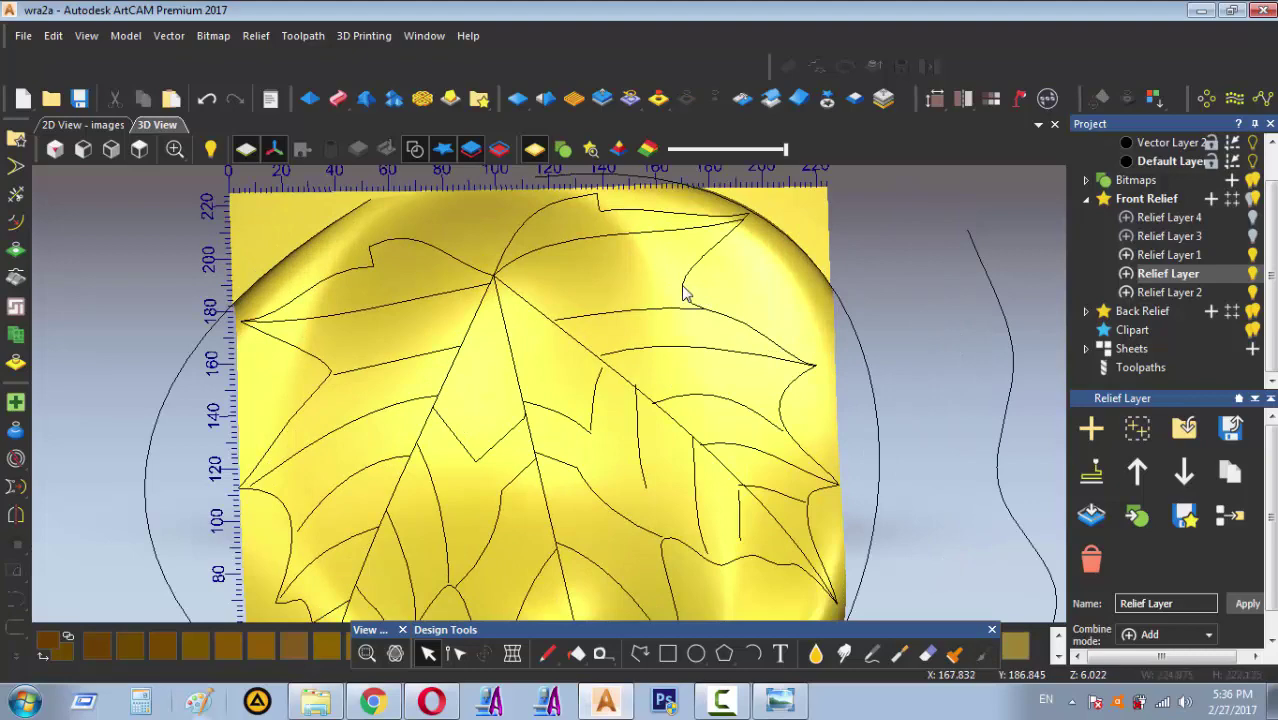
# Zero the relief outside the leaf outline and orbit the 3D view to inspect the raised leaf
pyautogui.click(683, 291)
pyautogui.scroll(-2, 548, 360)
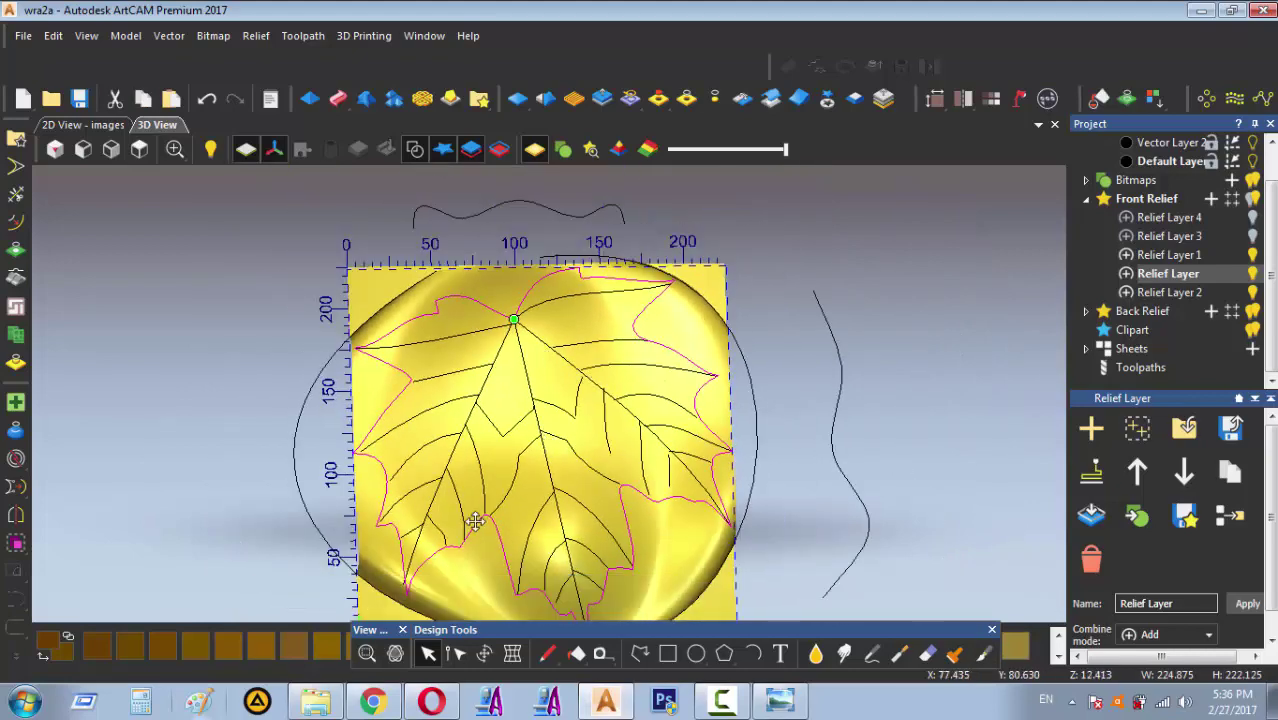
pyautogui.scroll(2, 496, 506)
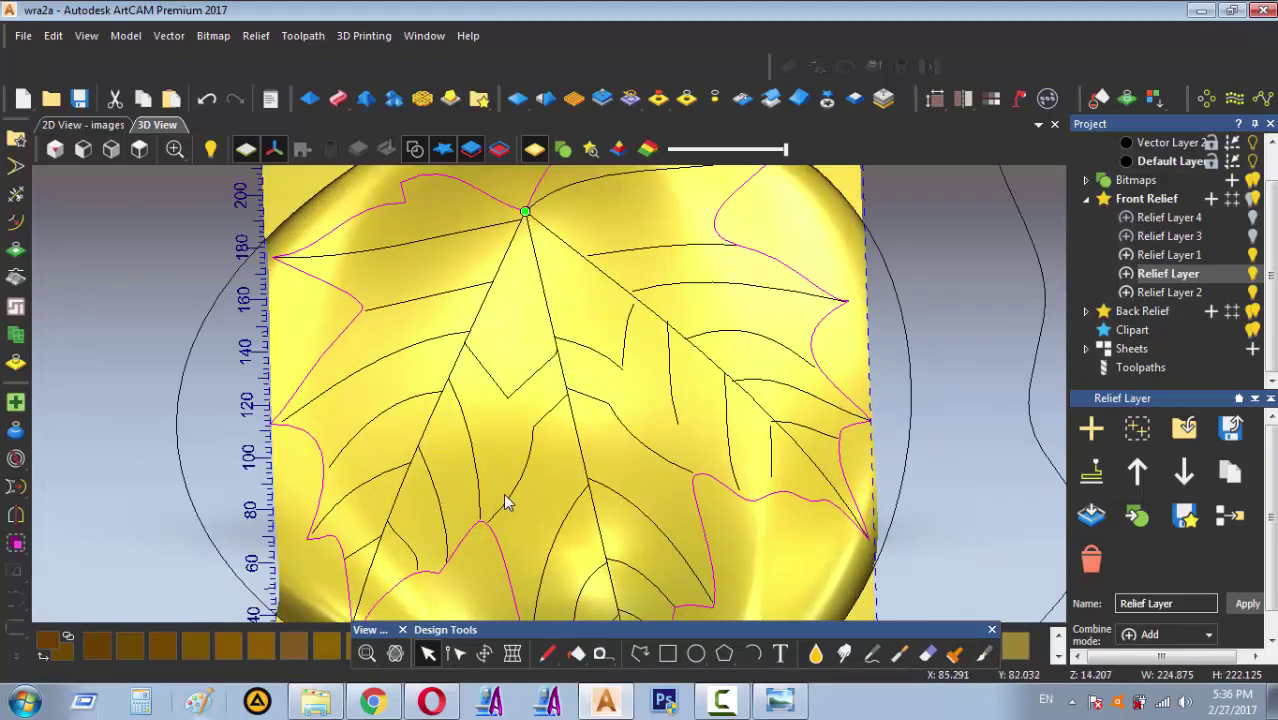
pyautogui.scroll(-1, 505, 500)
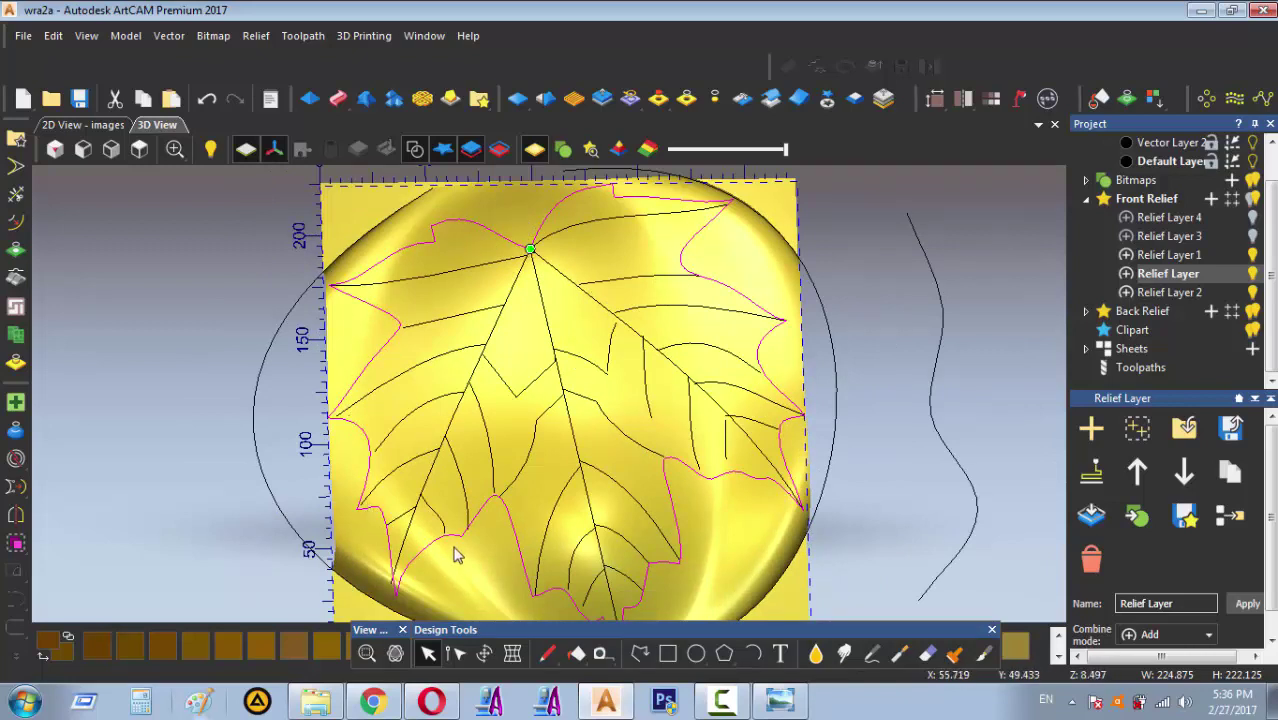
pyautogui.click(711, 104)
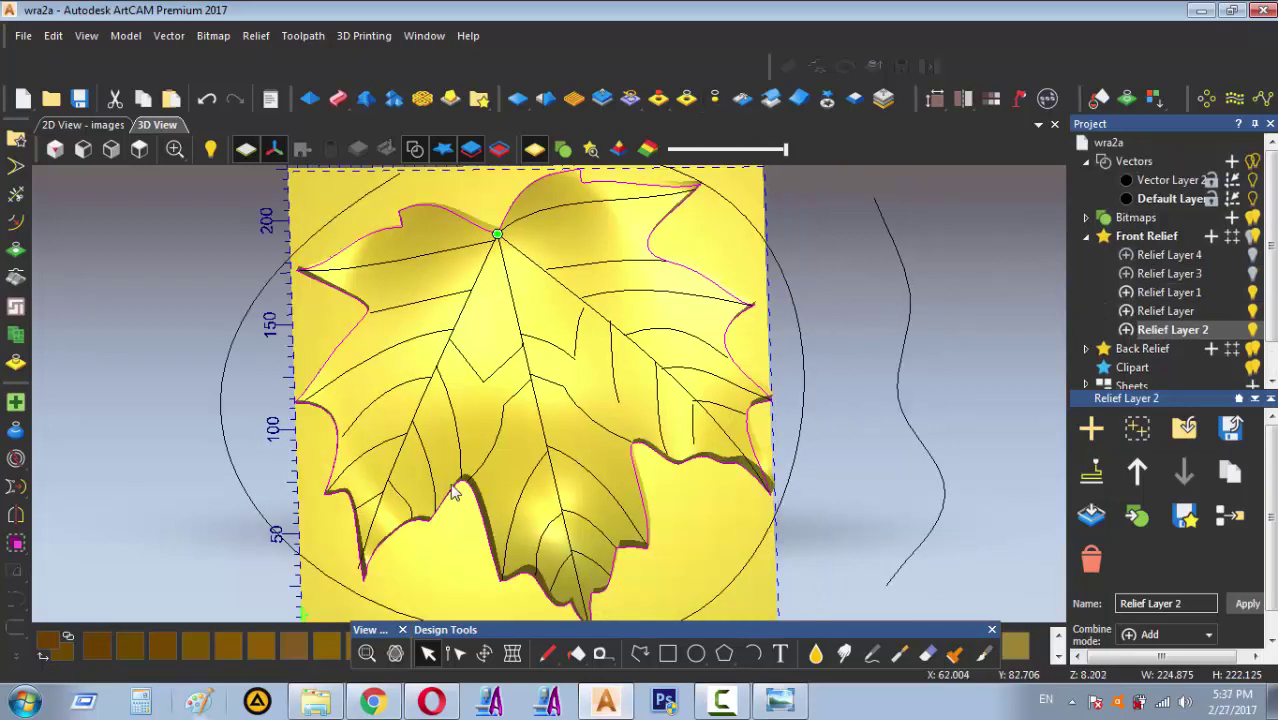
pyautogui.moveTo(745, 355)
pyautogui.mouseDown()
pyautogui.moveTo(485, 420)
pyautogui.moveTo(497, 347)
pyautogui.moveTo(590, 365)
pyautogui.moveTo(437, 532)
pyautogui.mouseUp()
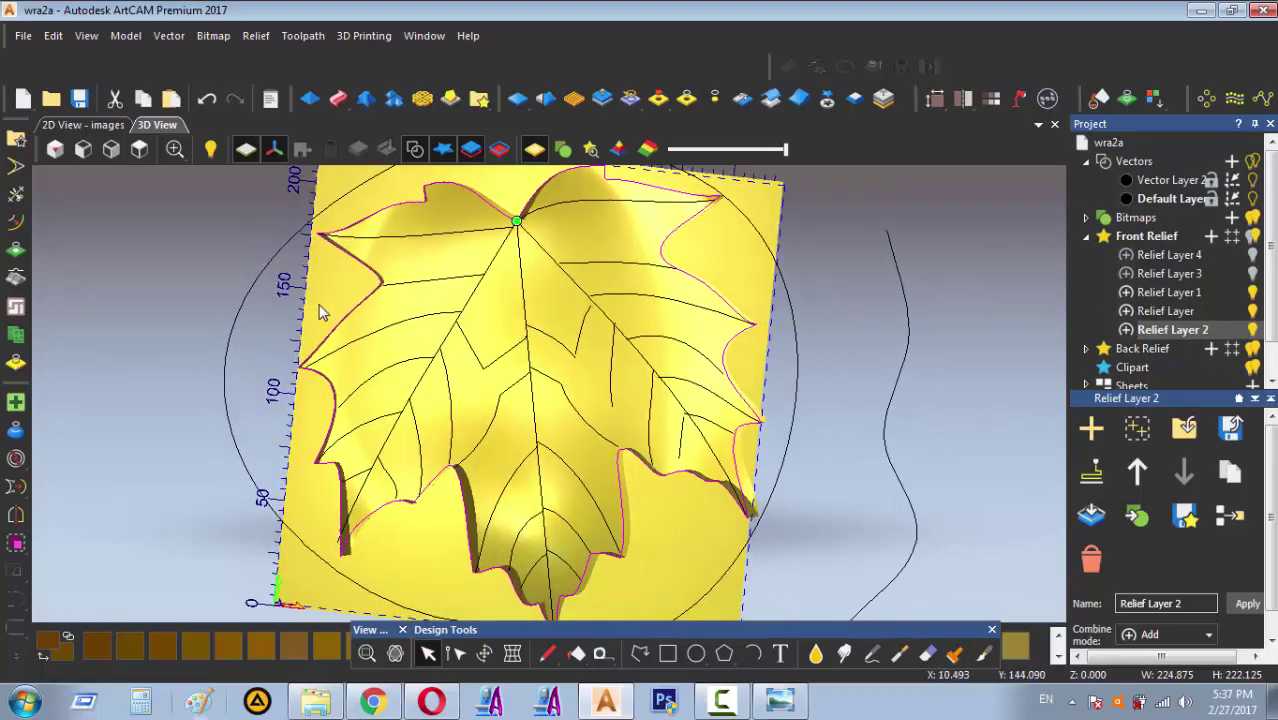
pyautogui.moveTo(337, 327); pyautogui.dragTo(371, 328)
pyautogui.scroll(3, 345, 340)
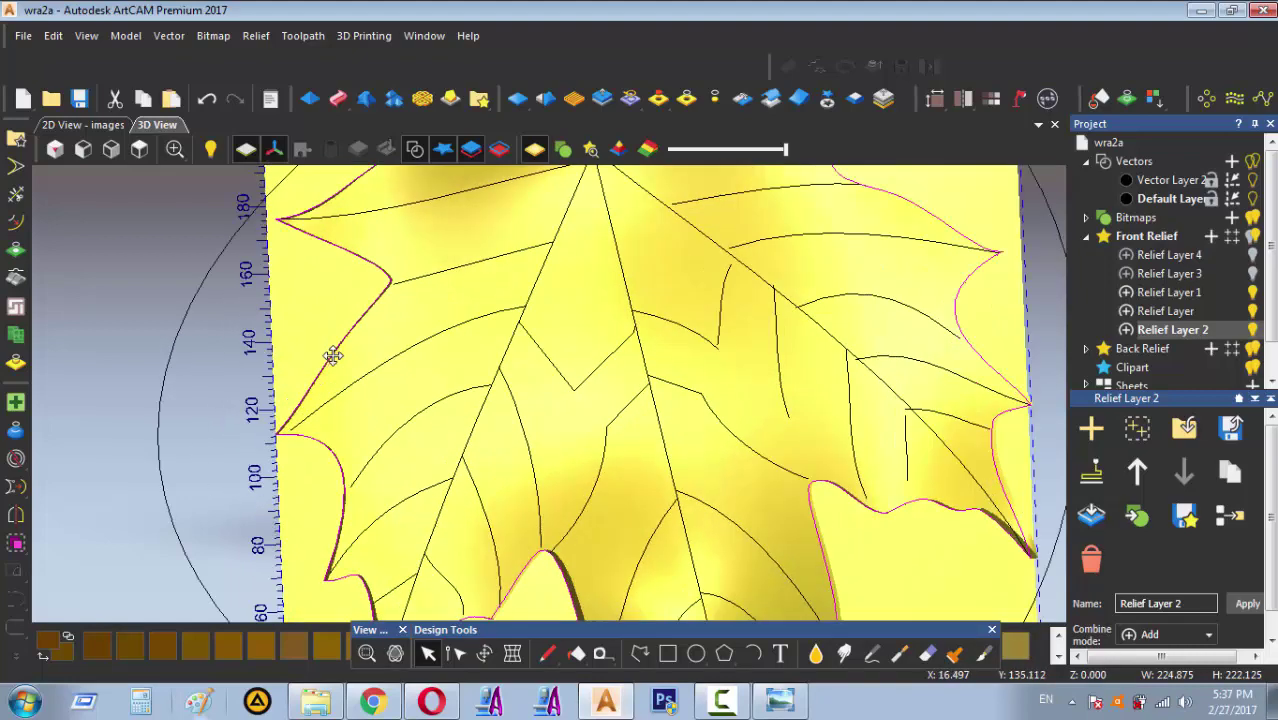
# Offset the leaf outline about 2.5 mm on both sides (ridge) to form an edge band
pyautogui.click(15, 222)
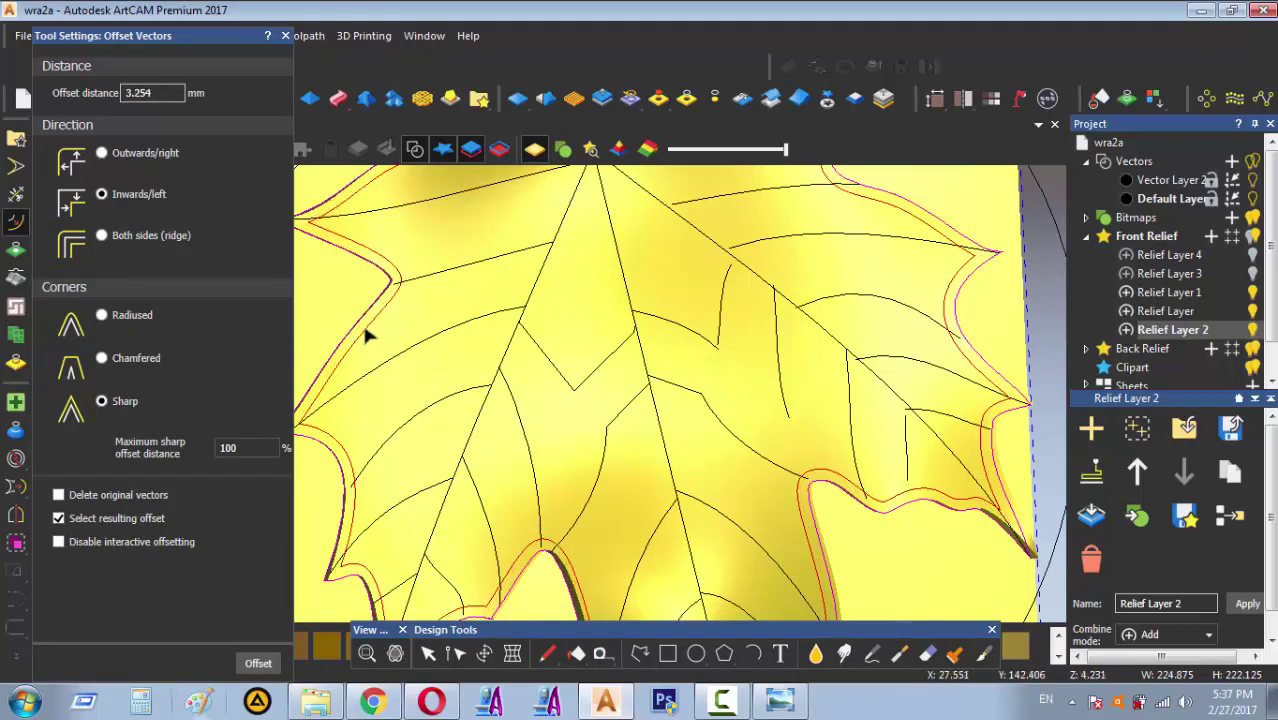
pyautogui.click(361, 331)
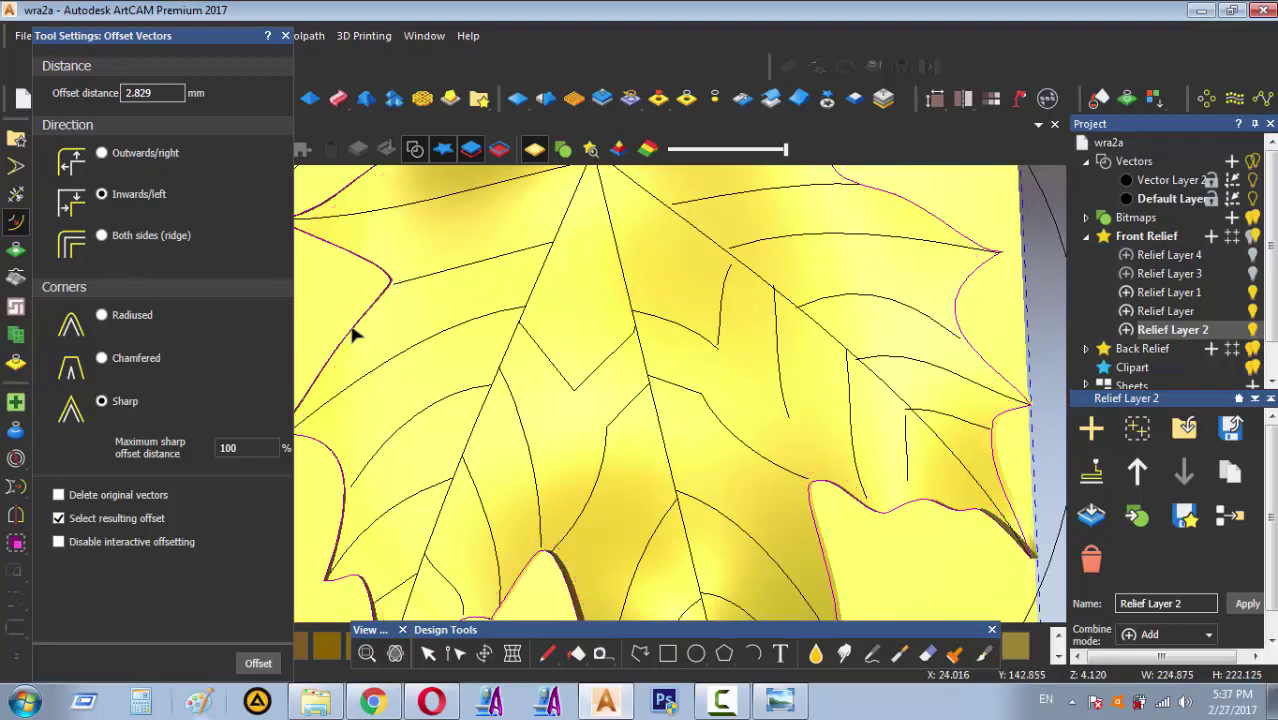
pyautogui.click(101, 236)
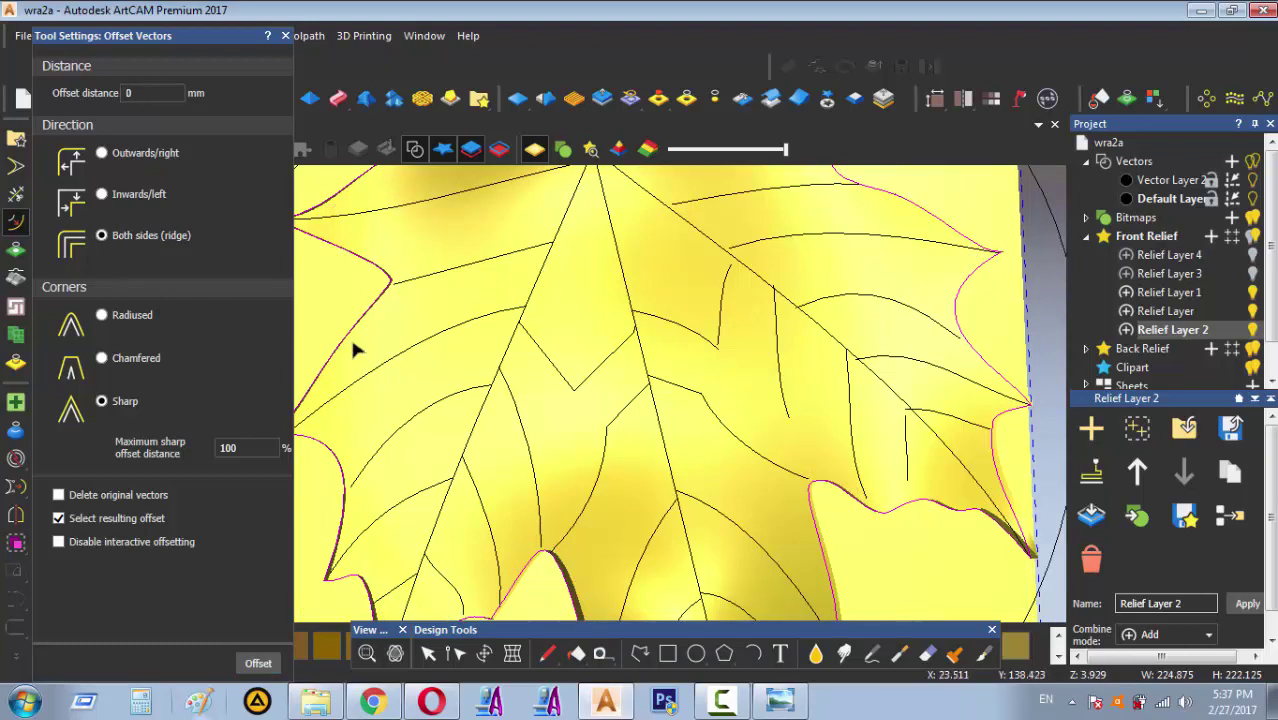
pyautogui.moveTo(351, 343); pyautogui.dragTo(348, 345)
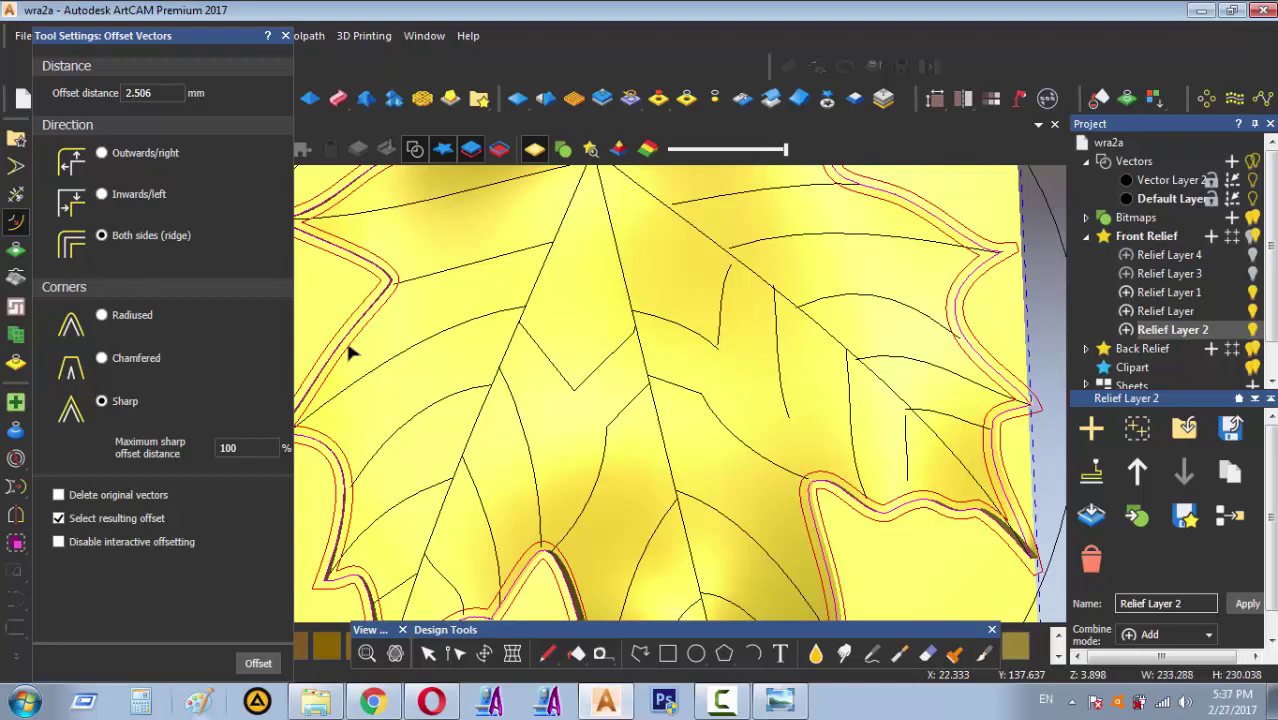
pyautogui.click(348, 345)
pyautogui.click(285, 36)
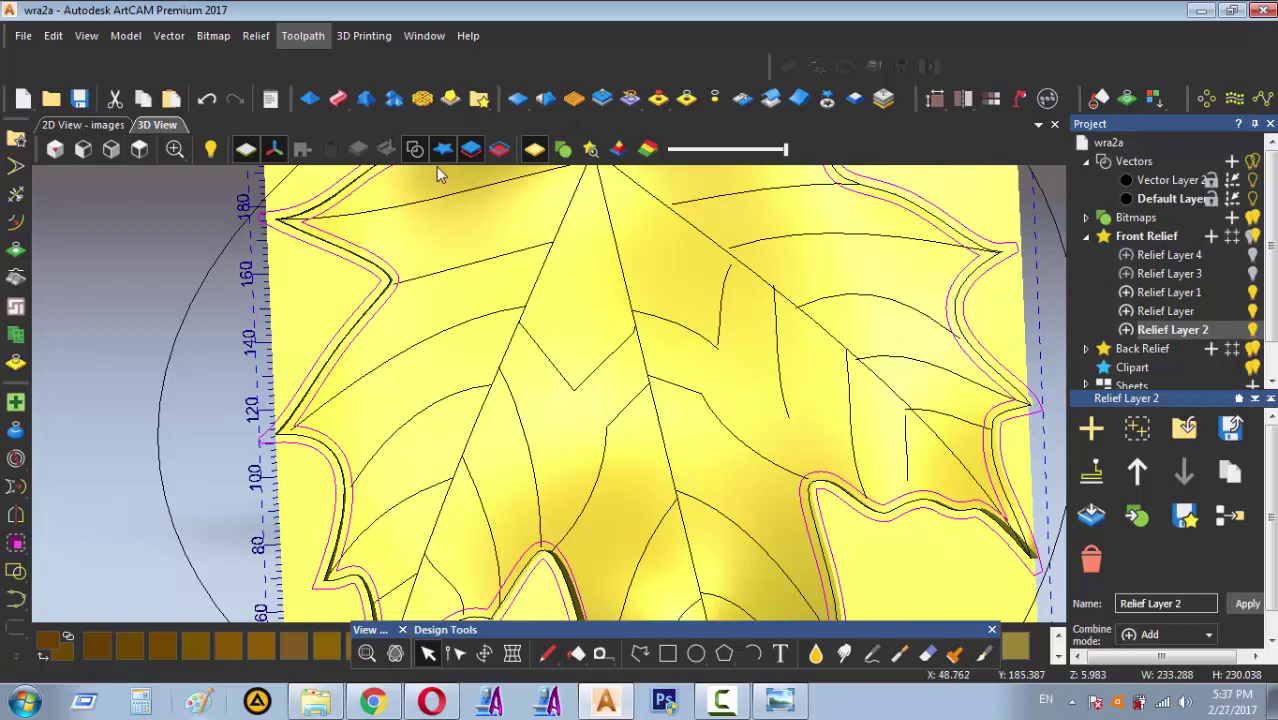
# Smooth the relief inside the selected outline band at 100% Smooth Strength
pyautogui.click(545, 100)
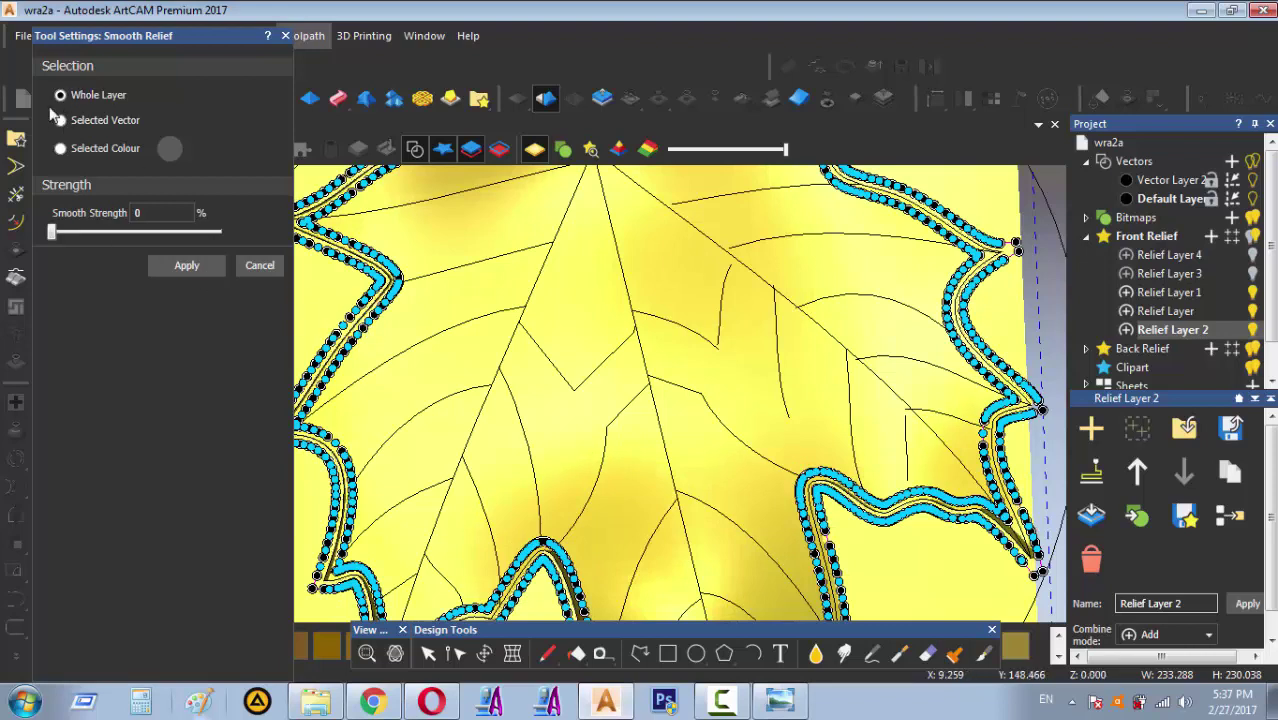
pyautogui.click(60, 120)
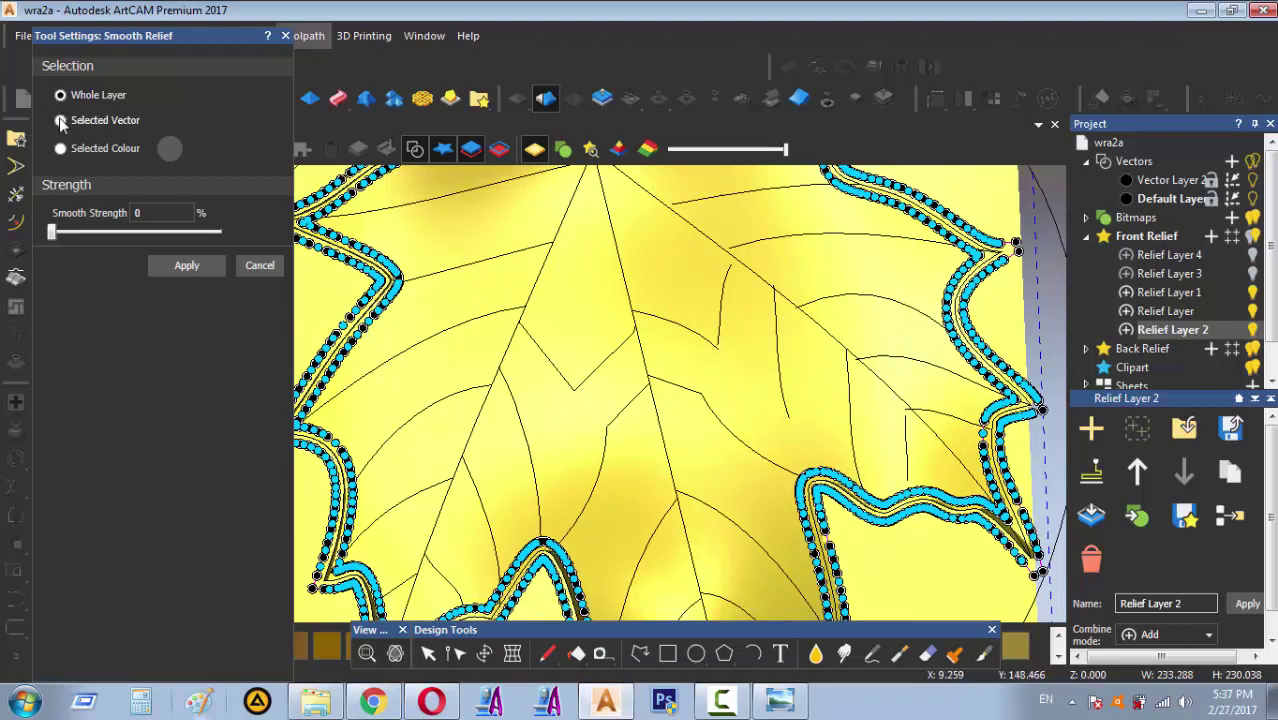
pyautogui.click(74, 231)
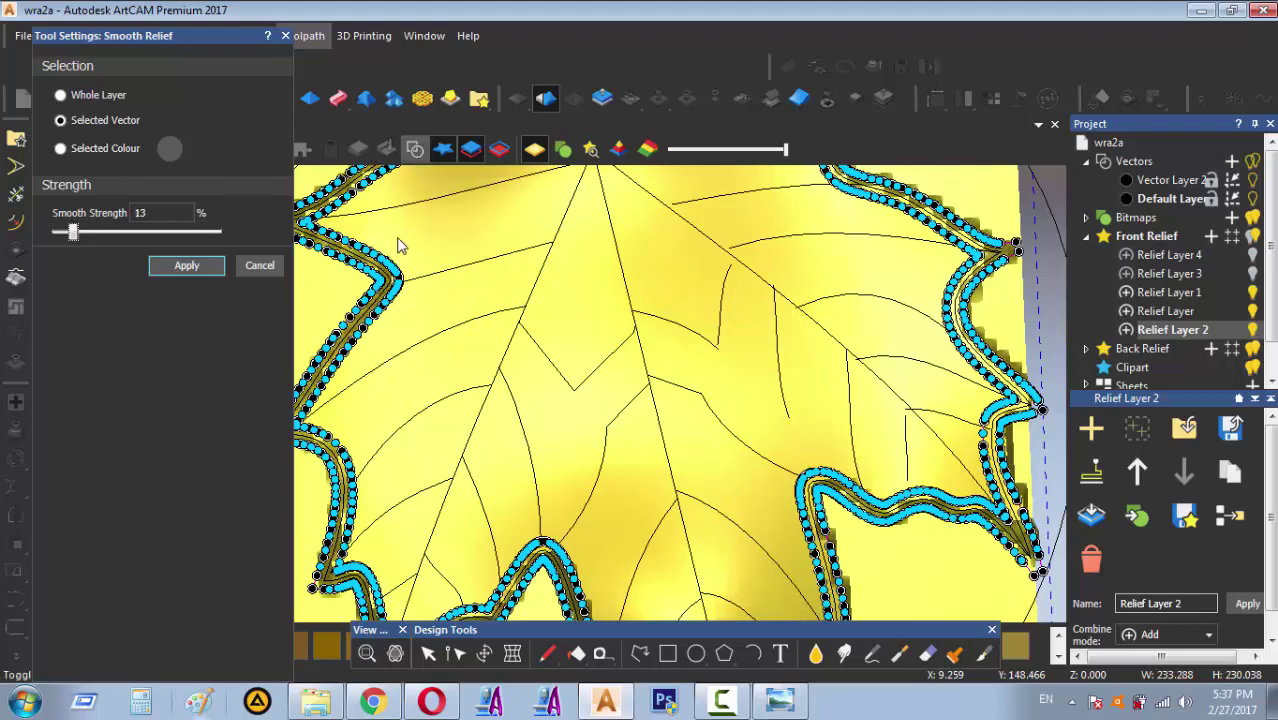
pyautogui.press('End')
pyautogui.scroll(2, 369, 249)
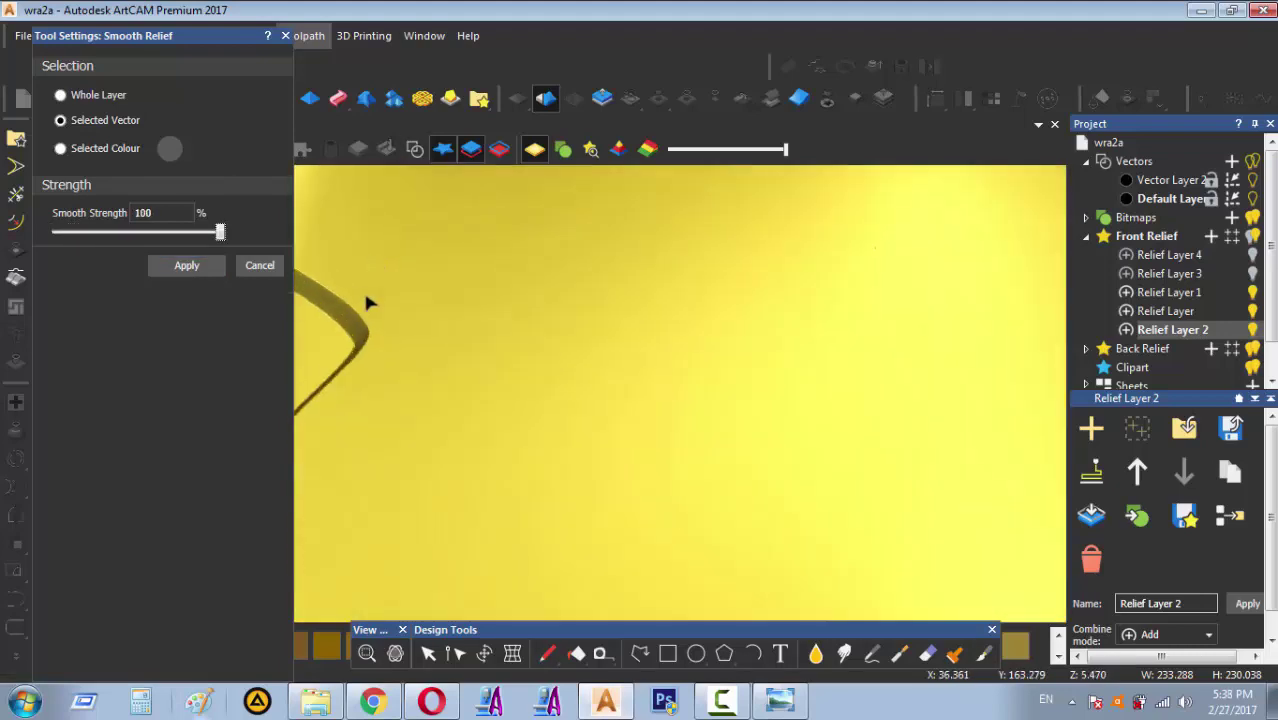
pyautogui.click(190, 266)
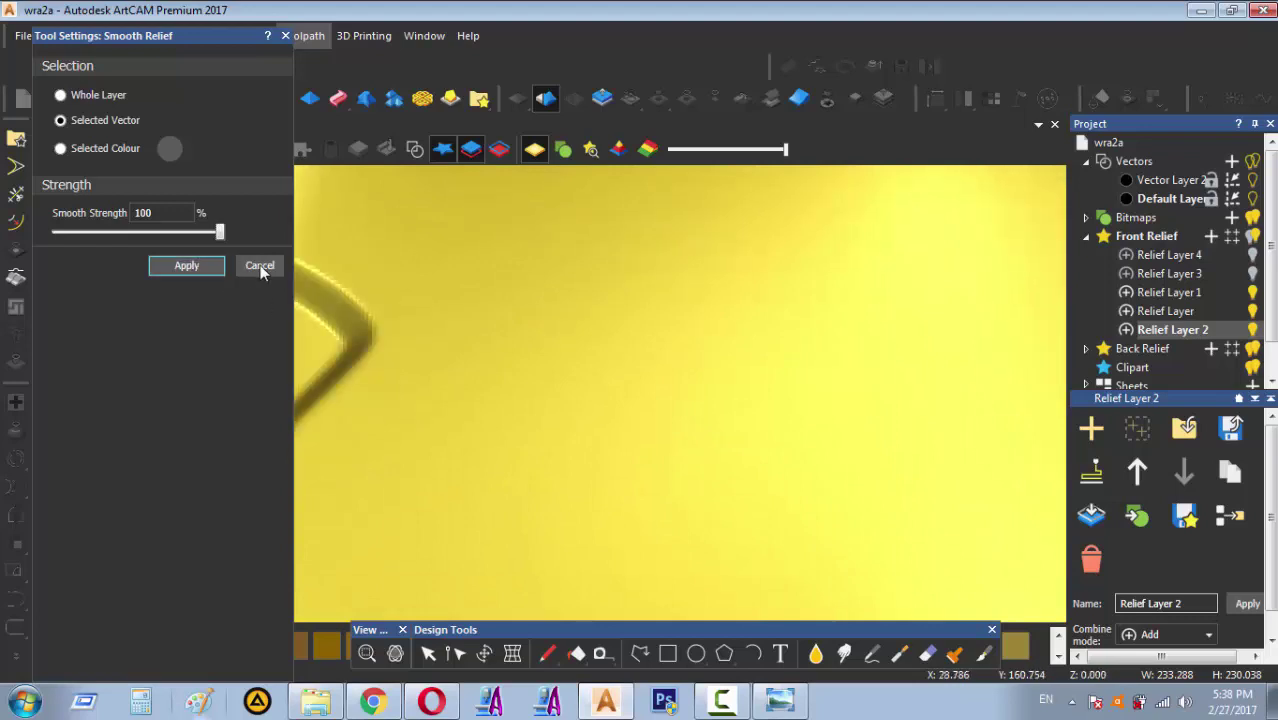
pyautogui.click(260, 268)
pyautogui.scroll(-3, 550, 420)
pyautogui.scroll(-3, 660, 500)
# Smooth the leaf's stepped lower edge using a 65 px, 58% strength Smooth brush
pyautogui.scroll(5, 486, 480)
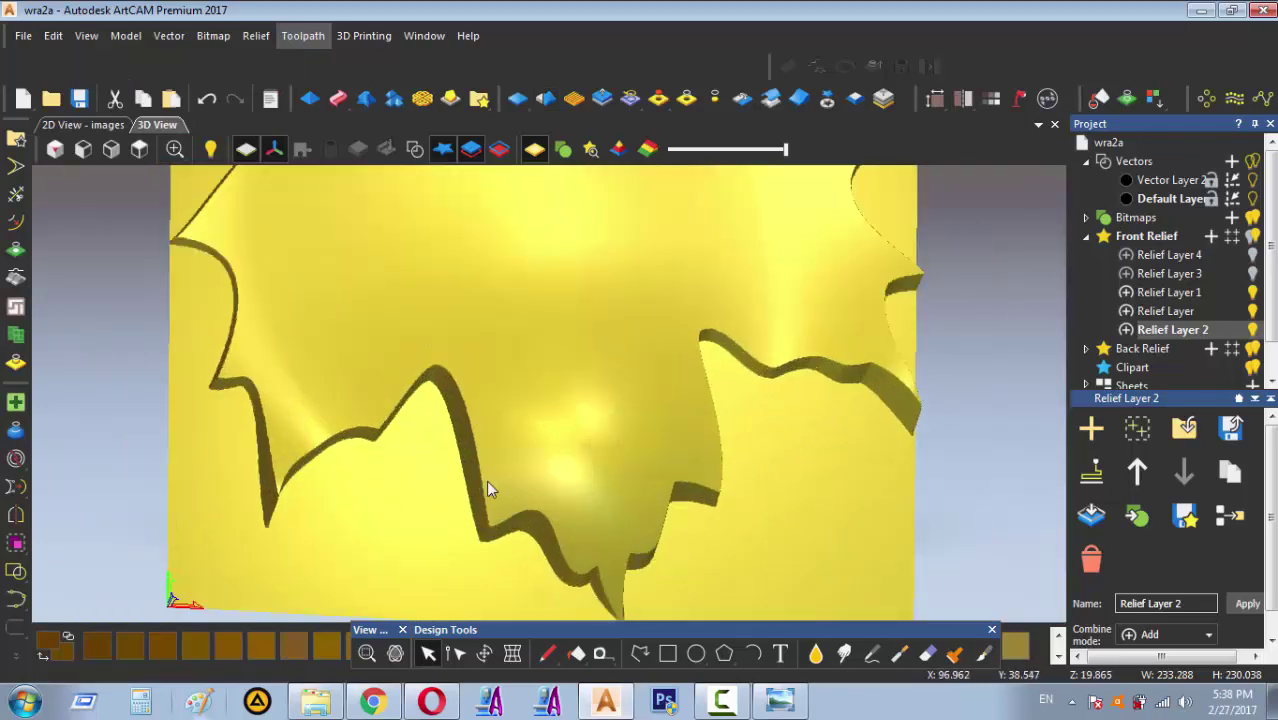
pyautogui.moveTo(484, 448)
pyautogui.mouseDown()
pyautogui.moveTo(513, 354)
pyautogui.moveTo(514, 392)
pyautogui.moveTo(477, 495)
pyautogui.mouseUp()
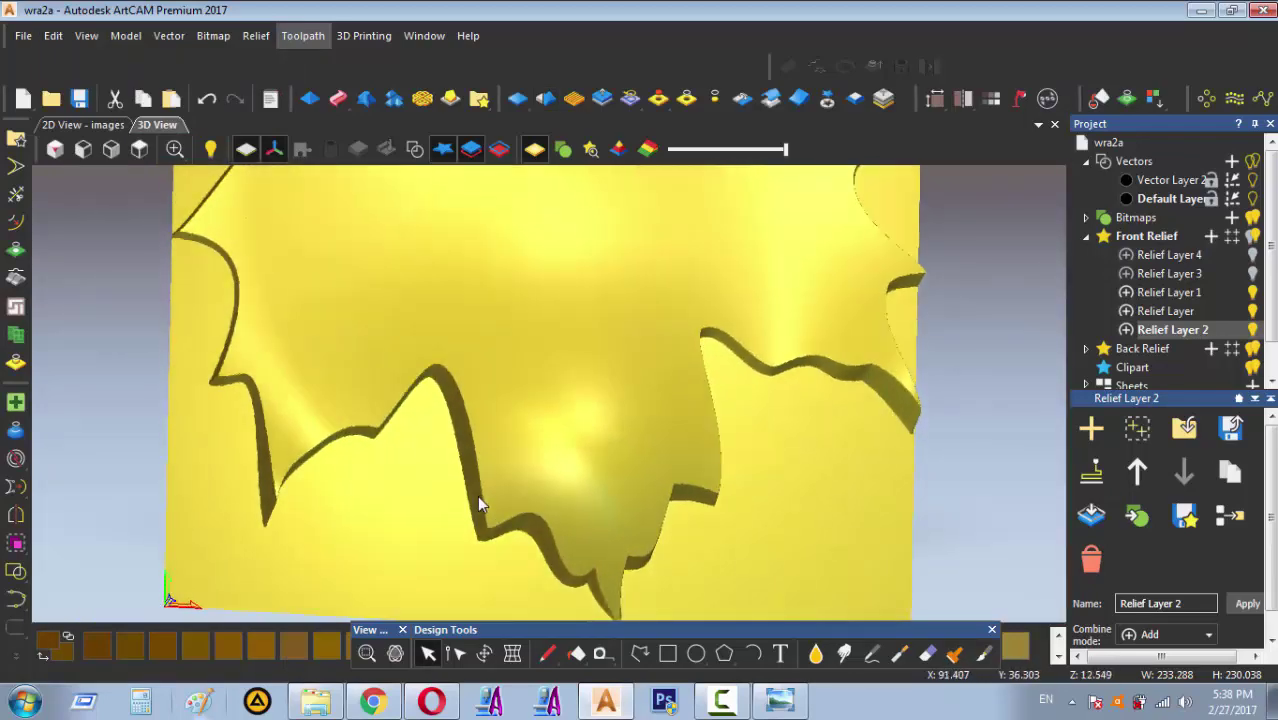
pyautogui.click(815, 653)
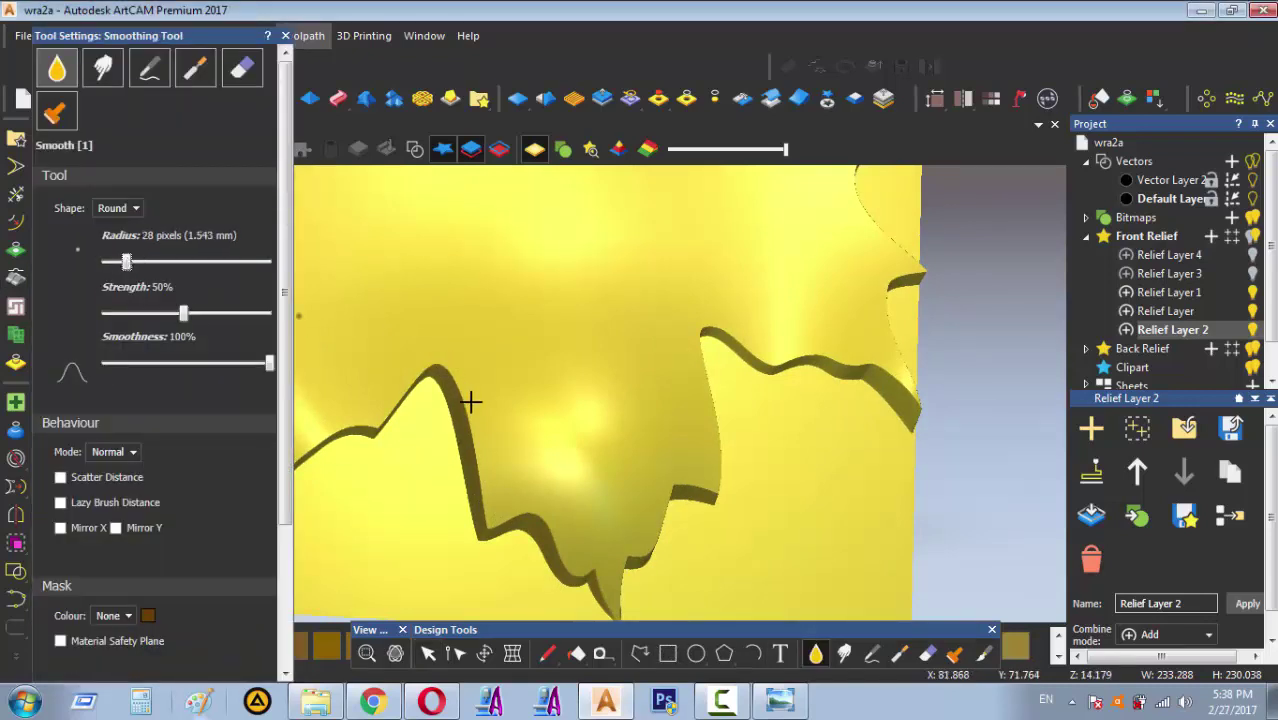
pyautogui.click(157, 263)
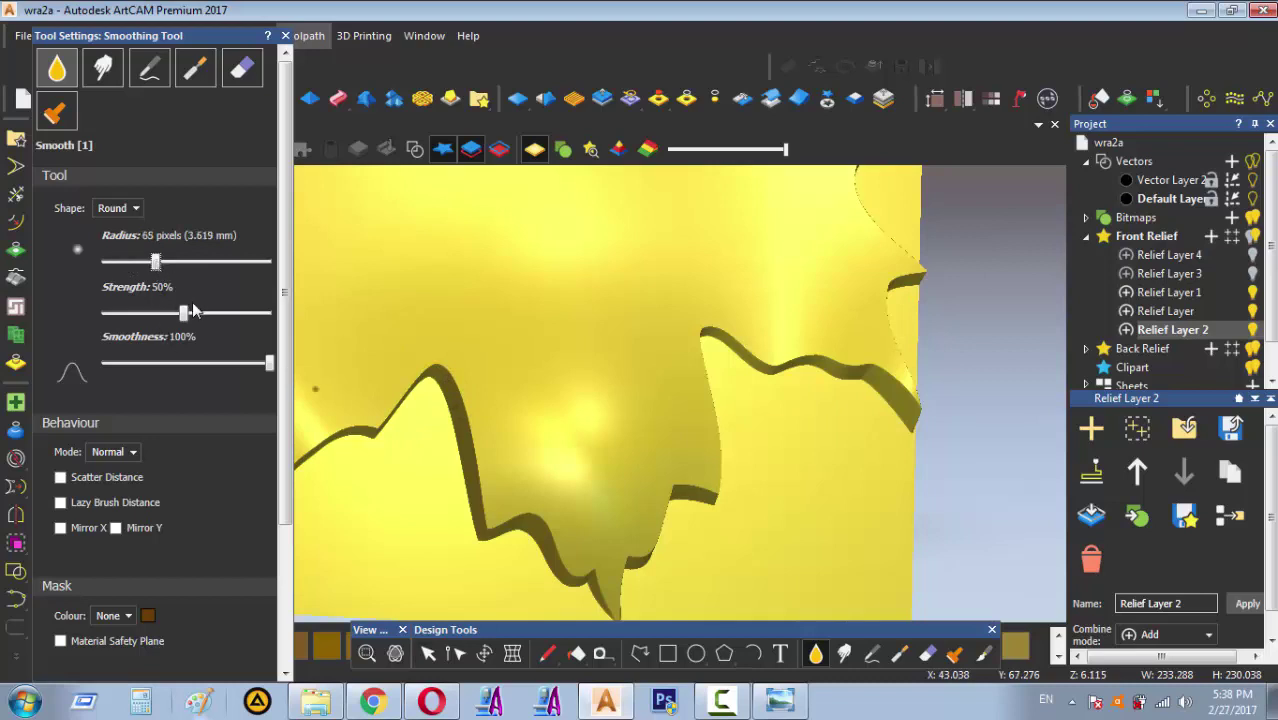
pyautogui.click(211, 316)
pyautogui.moveTo(446, 409)
pyautogui.mouseDown()
pyautogui.moveTo(470, 429)
pyautogui.moveTo(486, 500)
pyautogui.mouseUp()
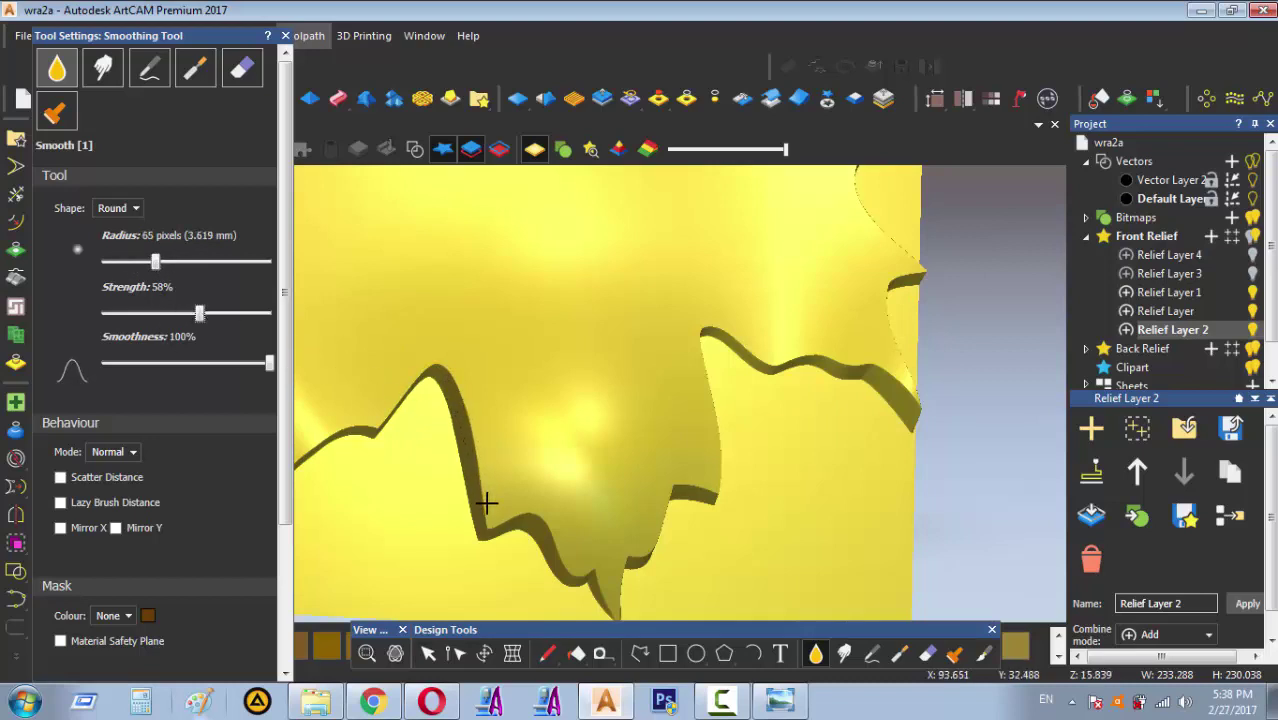
pyautogui.moveTo(443, 371)
pyautogui.mouseDown()
pyautogui.moveTo(379, 428)
pyautogui.moveTo(404, 403)
pyautogui.moveTo(478, 481)
pyautogui.moveTo(481, 533)
pyautogui.mouseUp()
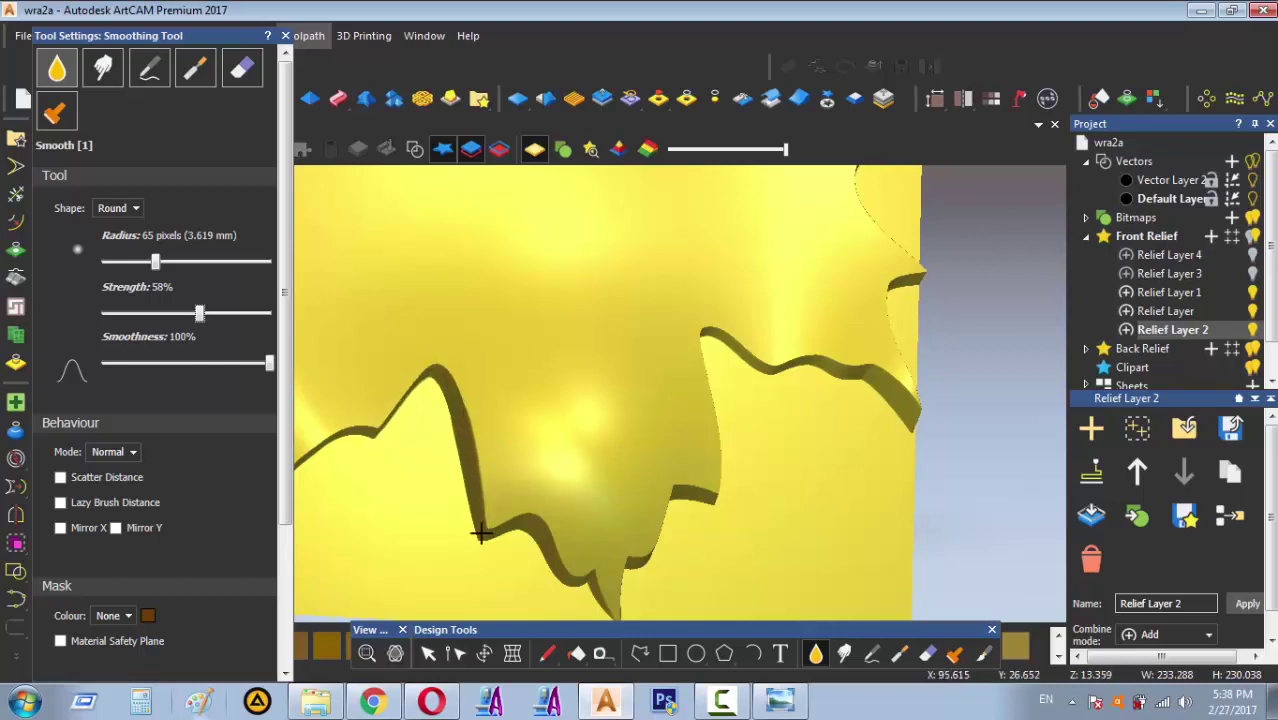
pyautogui.click(285, 36)
# Orbit the relief and show the leaf vector outlines in the 3D view
pyautogui.scroll(-5, 422, 365)
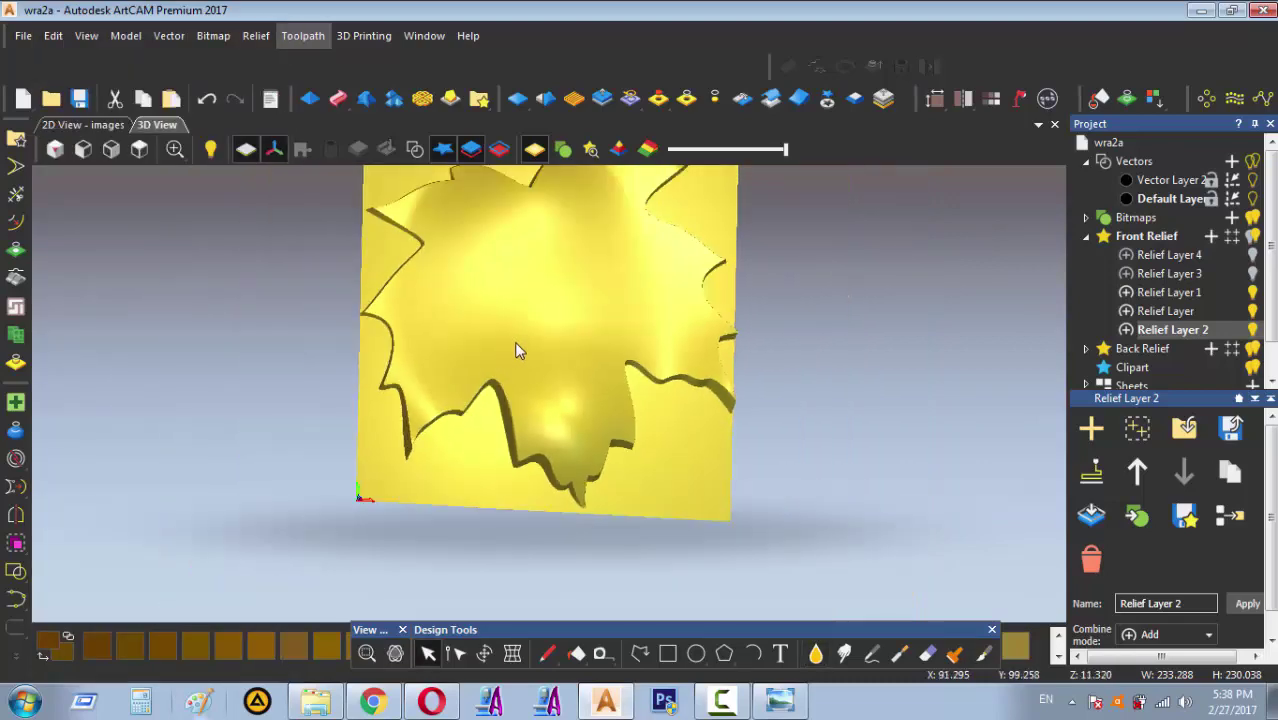
pyautogui.scroll(-1, 448, 388)
pyautogui.moveTo(448, 388)
pyautogui.mouseDown()
pyautogui.moveTo(526, 199)
pyautogui.moveTo(539, 198)
pyautogui.moveTo(596, 304)
pyautogui.moveTo(734, 334)
pyautogui.moveTo(545, 232)
pyautogui.moveTo(523, 412)
pyautogui.moveTo(449, 493)
pyautogui.moveTo(371, 291)
pyautogui.moveTo(391, 230)
pyautogui.moveTo(592, 336)
pyautogui.moveTo(621, 374)
pyautogui.moveTo(412, 390)
pyautogui.moveTo(530, 352)
pyautogui.mouseUp()
pyautogui.click(414, 149)
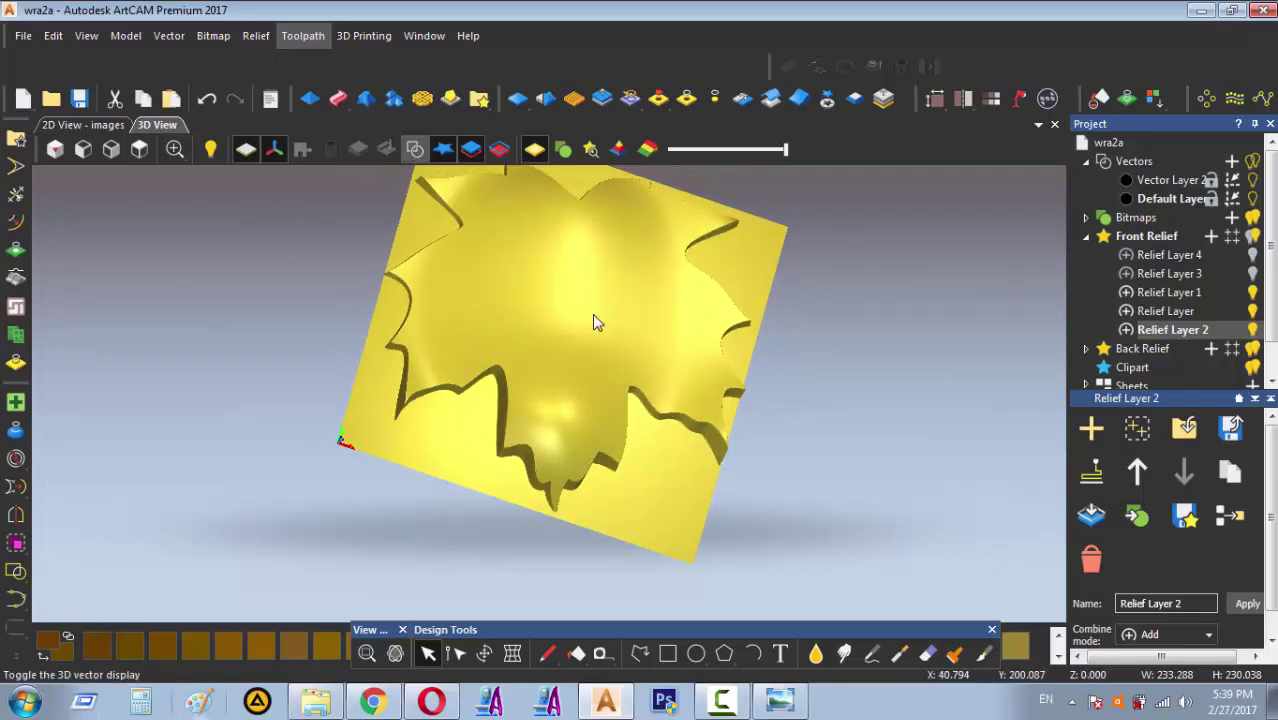
# Box-select the leaf's outline and vein vectors, then deselect the surrounding circle
pyautogui.scroll(5, 592, 320)
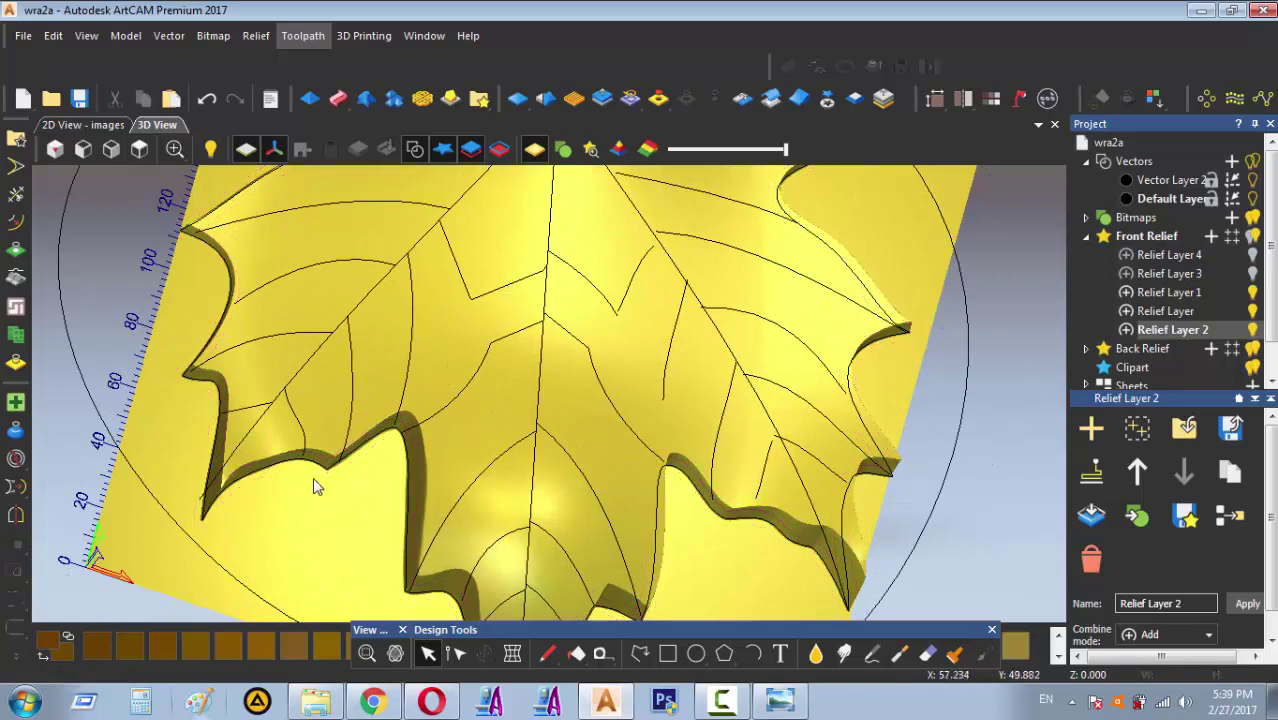
pyautogui.scroll(-3, 322, 508)
pyautogui.moveTo(422, 451); pyautogui.dragTo(381, 510)
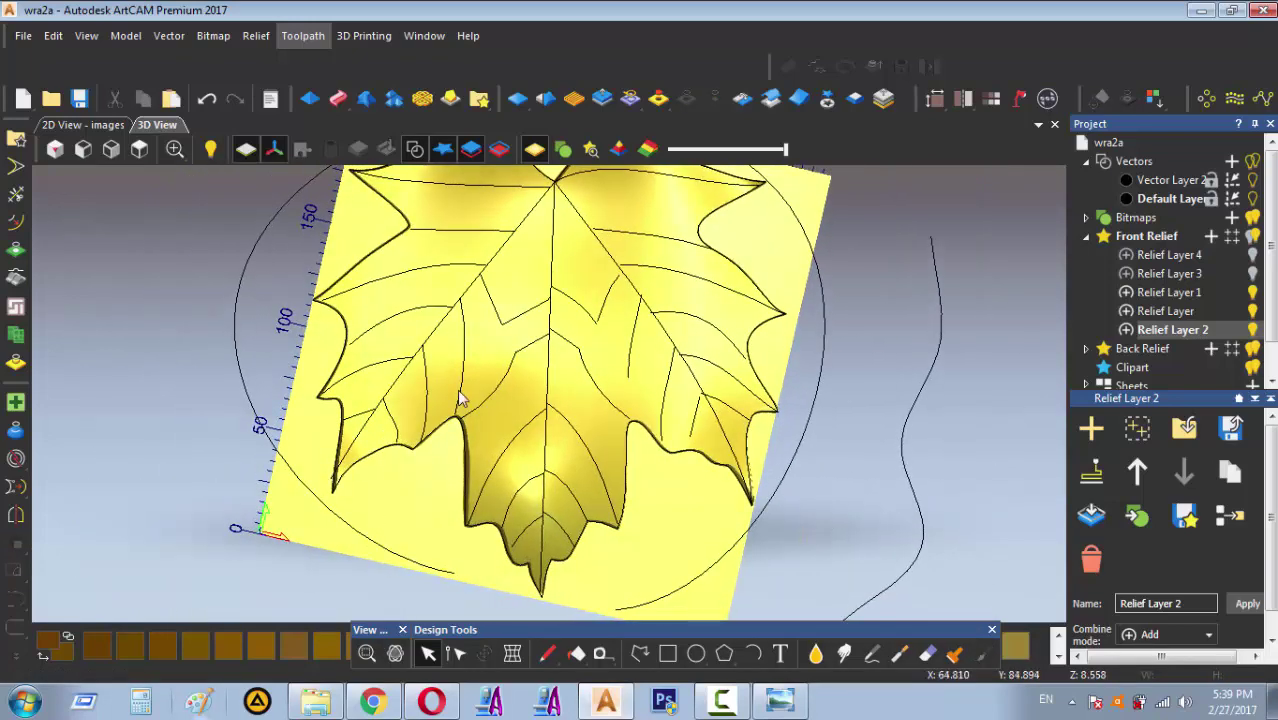
pyautogui.scroll(-3, 459, 399)
pyautogui.moveTo(392, 278); pyautogui.dragTo(650, 512)
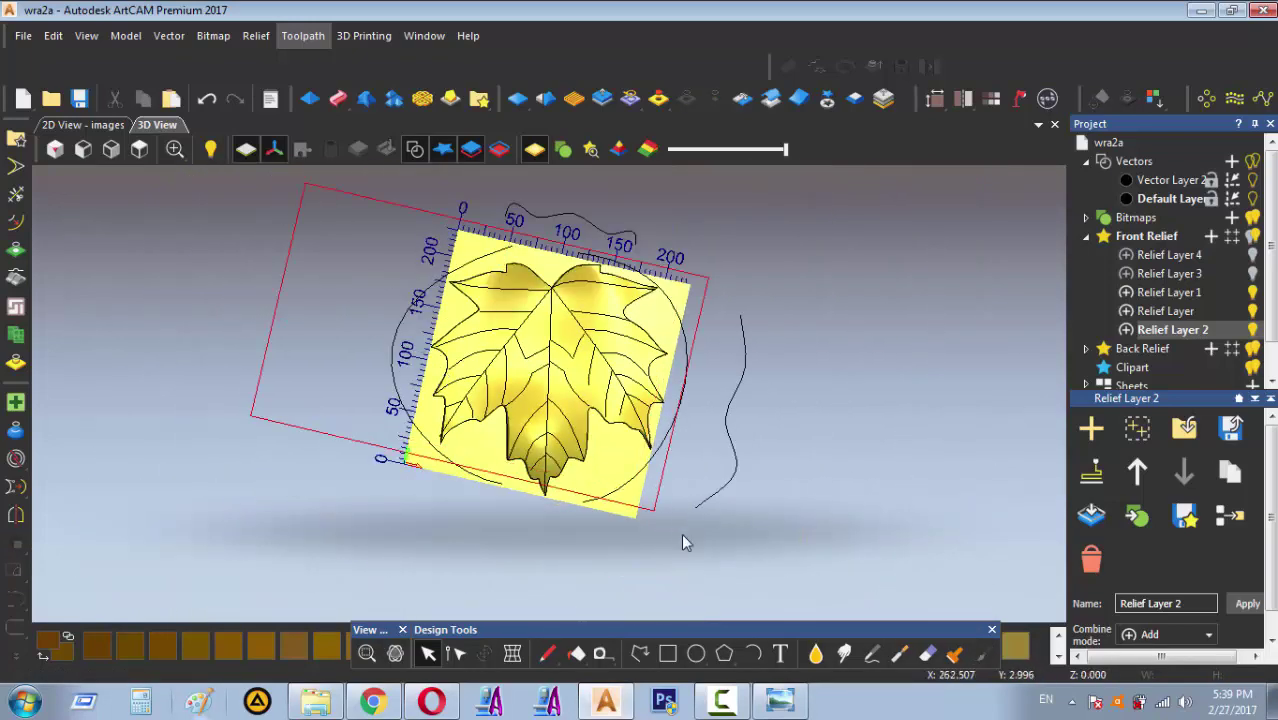
pyautogui.scroll(2, 624, 487)
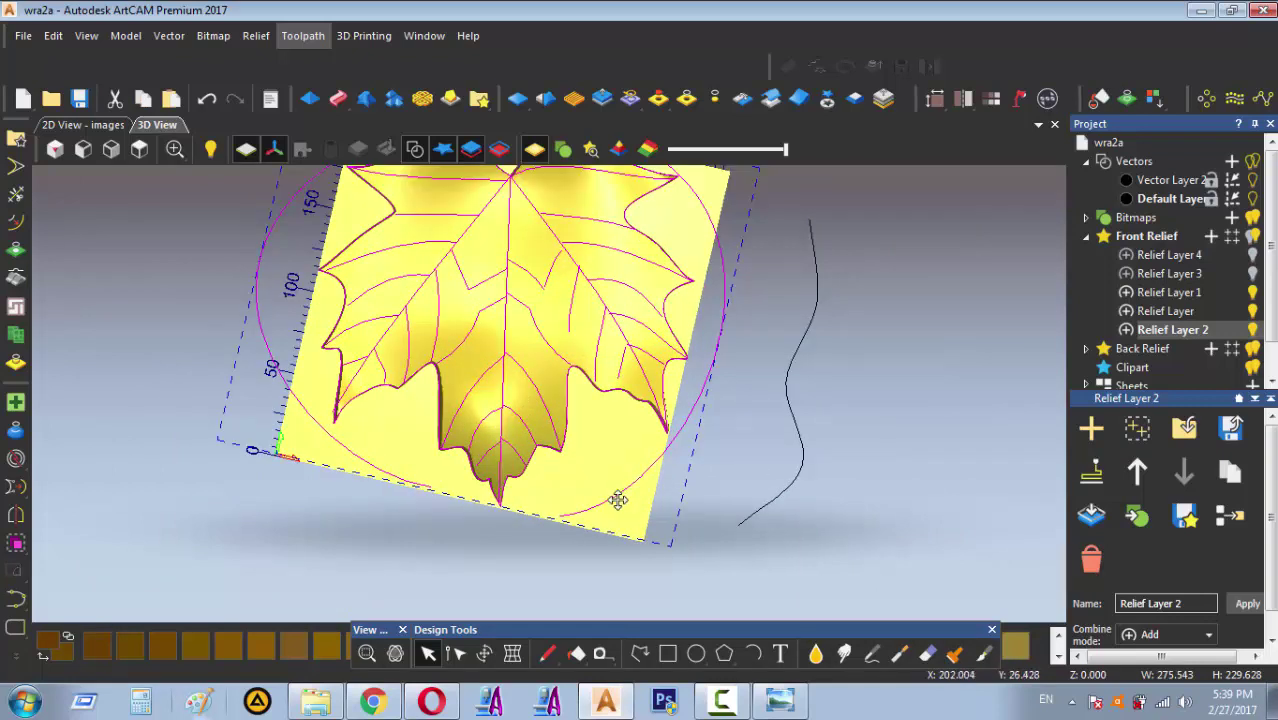
pyautogui.keyDown('shift'); pyautogui.click(587, 505); pyautogui.keyUp('shift')
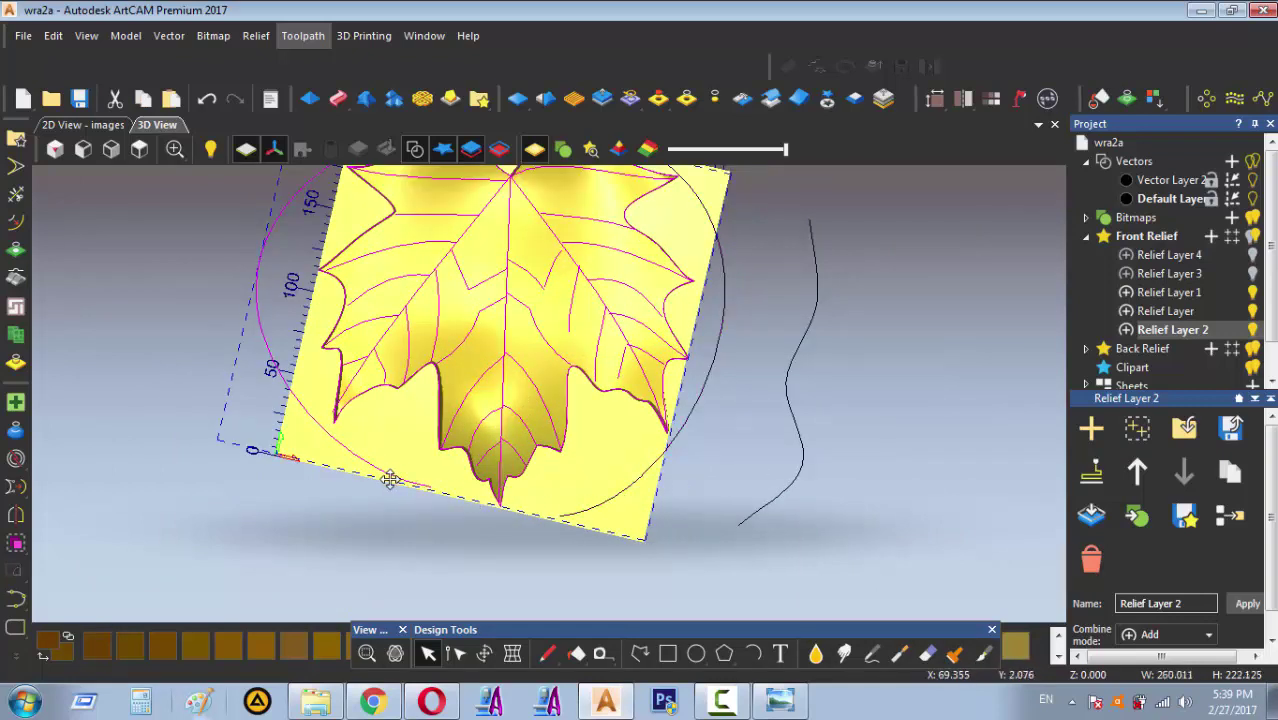
pyautogui.keyDown('shift'); pyautogui.click(353, 451); pyautogui.keyUp('shift')
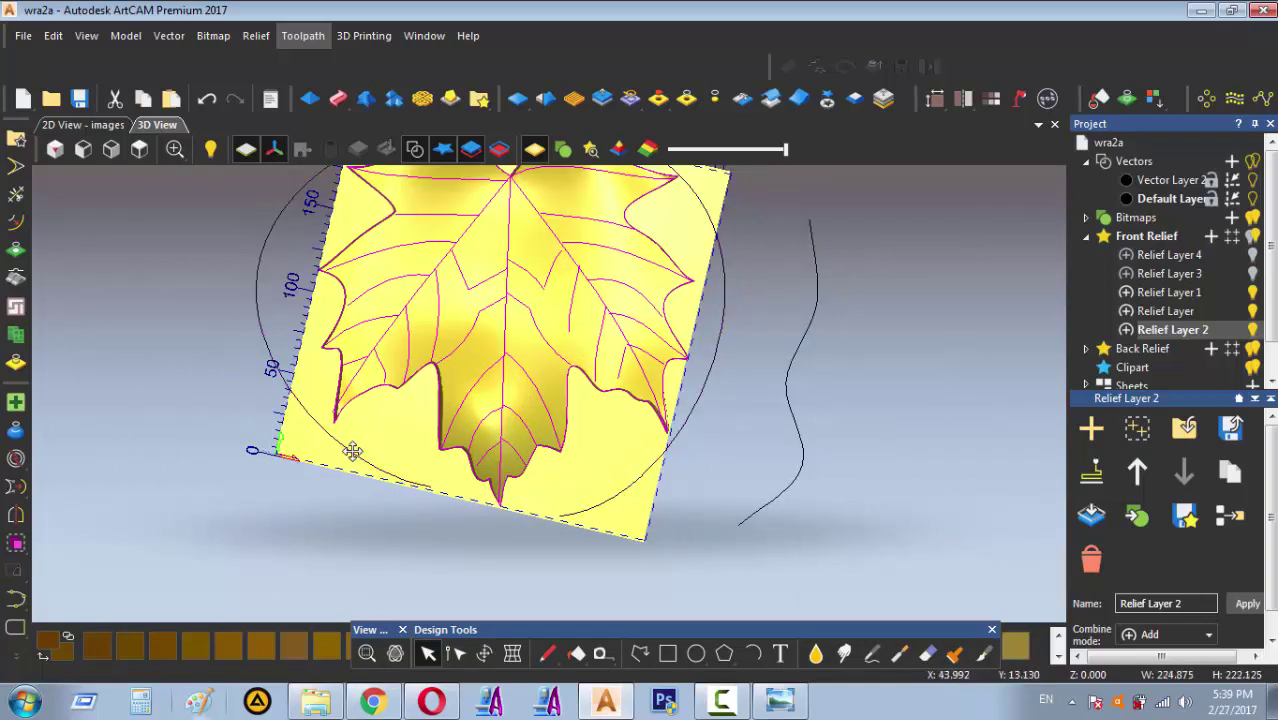
# Offset the leaf vectors 2.506 mm on both sides with sharp corners
pyautogui.click(15, 222)
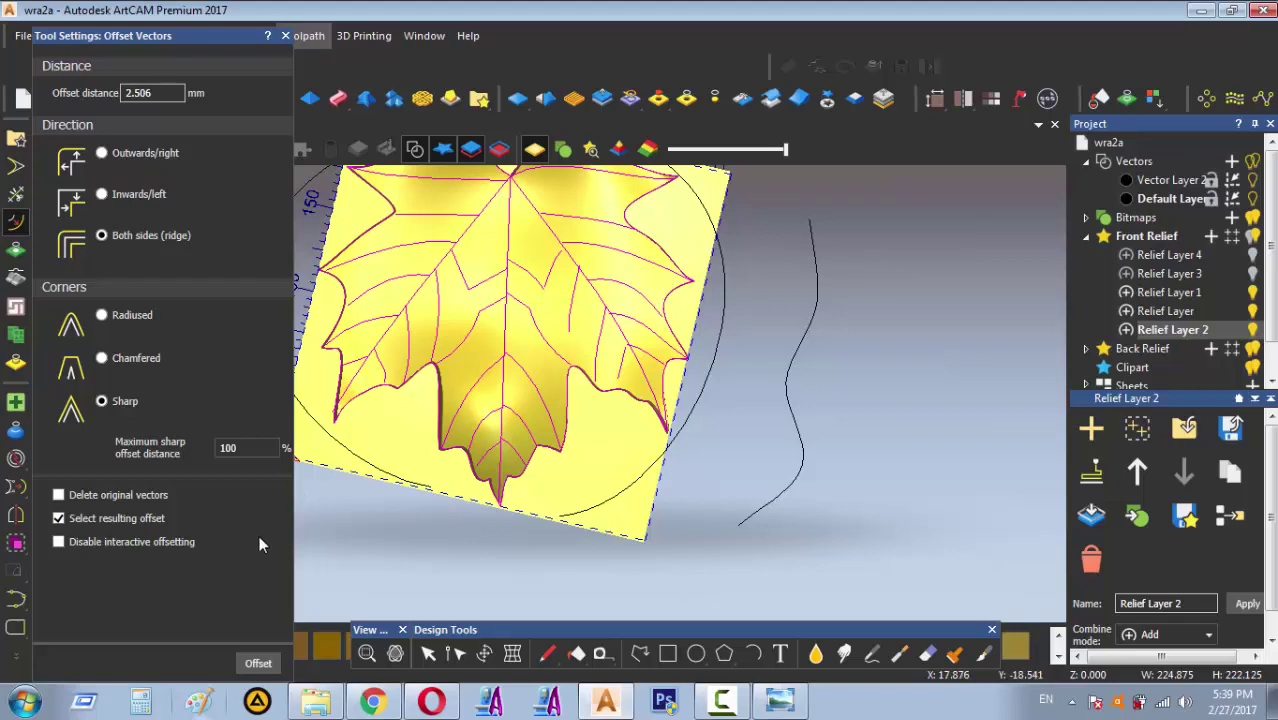
pyautogui.click(258, 664)
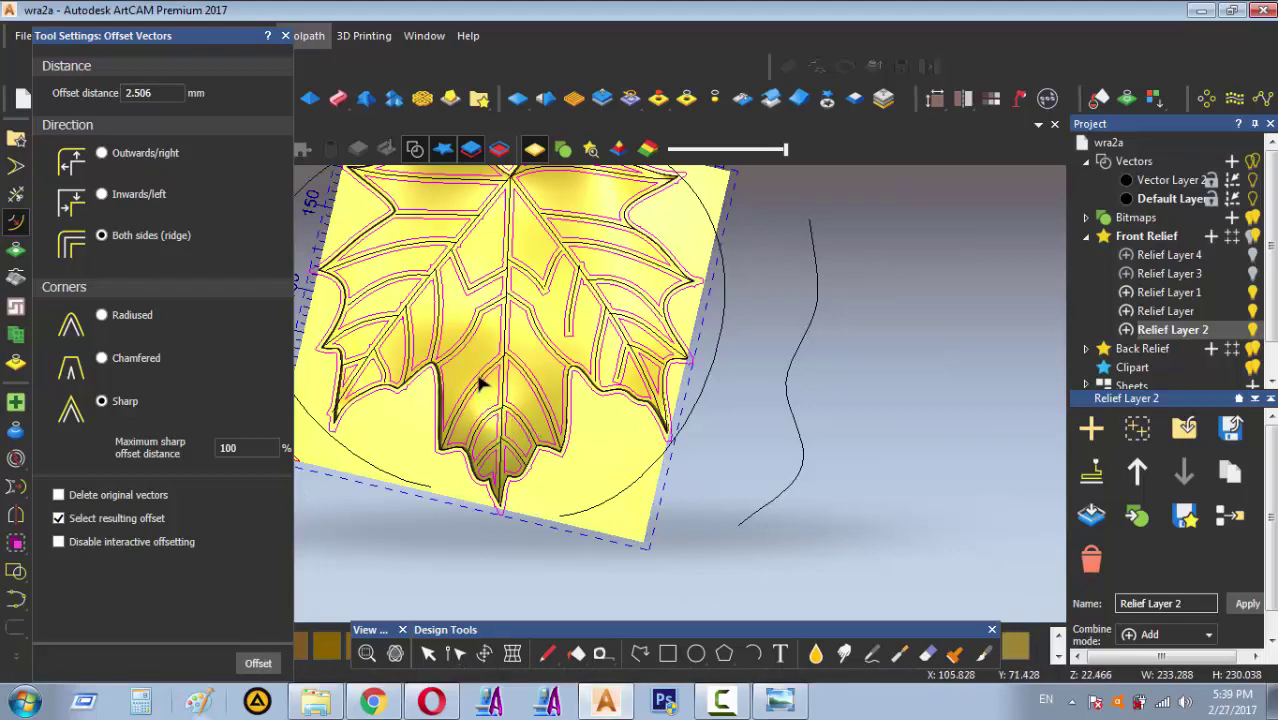
pyautogui.scroll(1, 479, 382)
pyautogui.scroll(1, 477, 383)
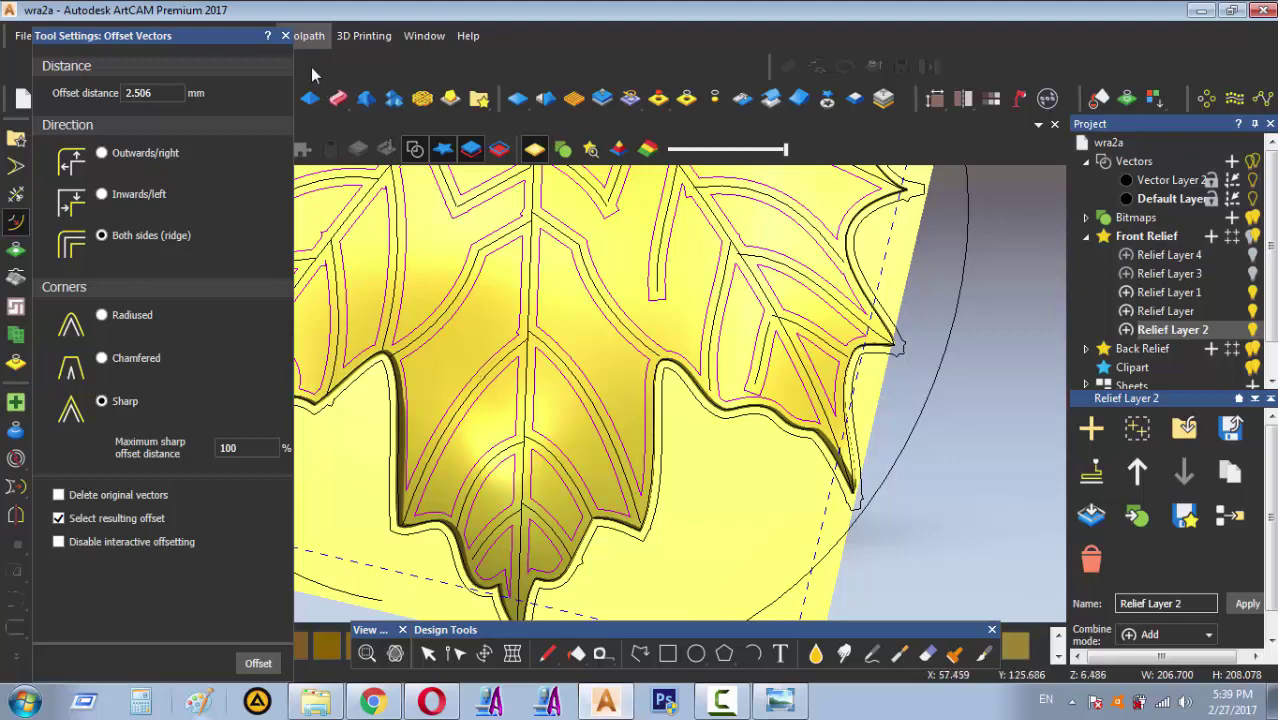
pyautogui.click(286, 38)
pyautogui.scroll(-3, 479, 309)
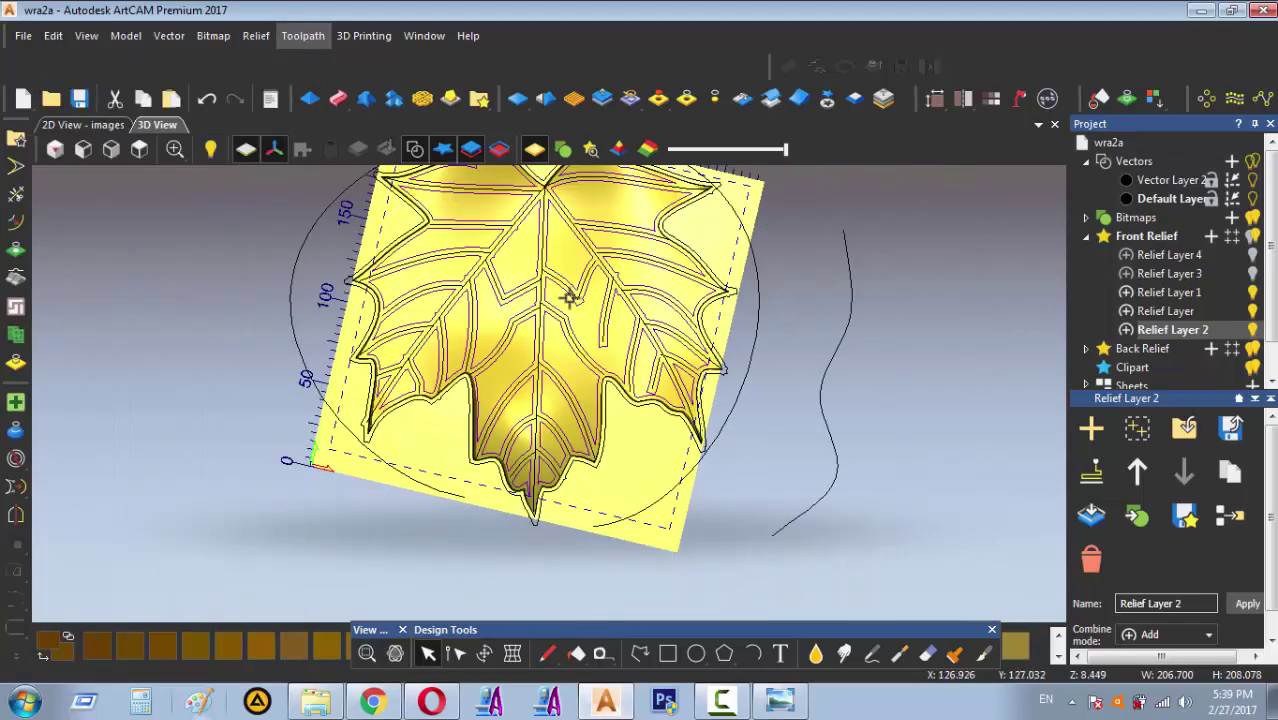
pyautogui.scroll(5, 562, 272)
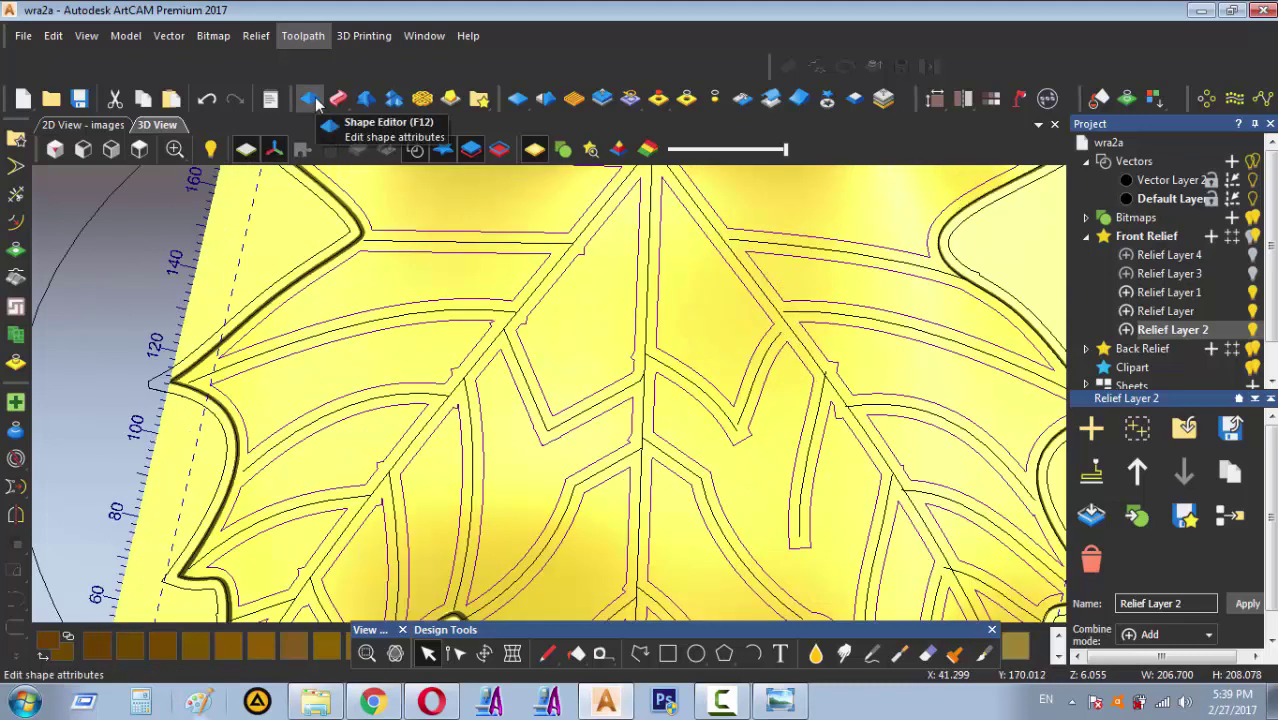
# Preview a Round Shape Editor profile on the vein bands at about 31°
pyautogui.click(316, 99)
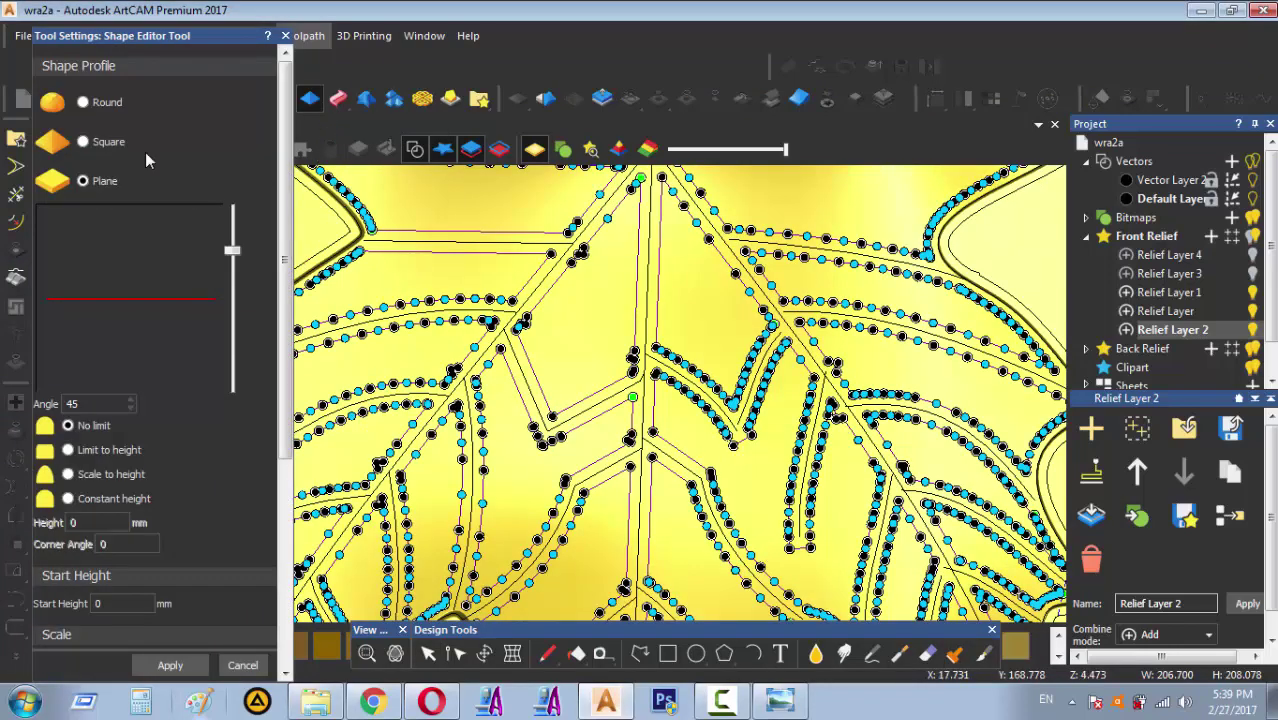
pyautogui.click(83, 102)
pyautogui.moveTo(231, 252); pyautogui.dragTo(231, 269)
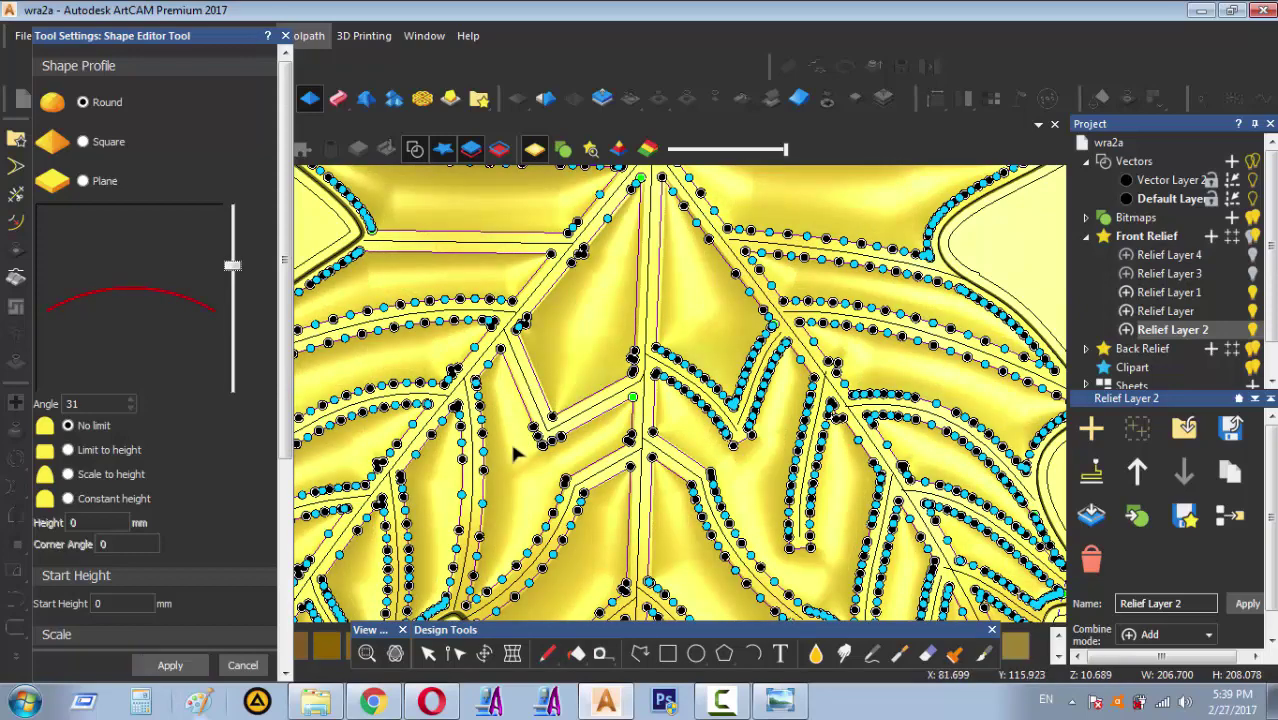
pyautogui.scroll(-3, 510, 445)
pyautogui.scroll(4, 528, 450)
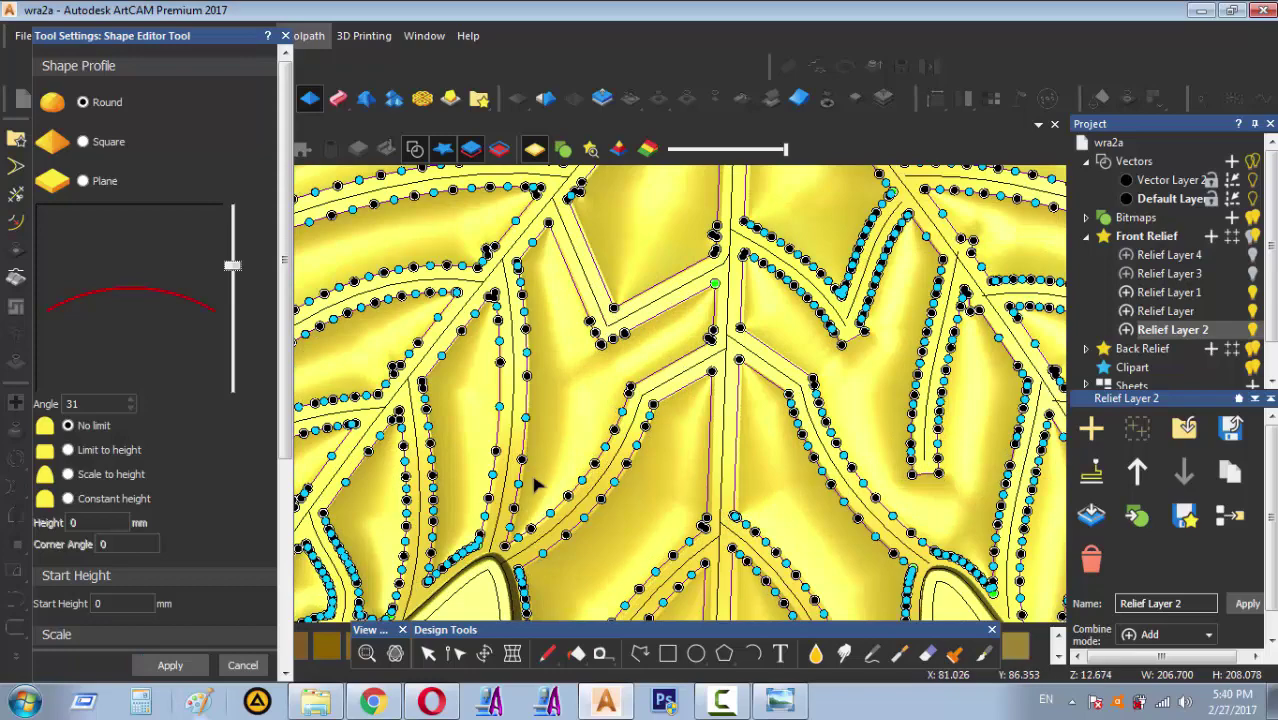
pyautogui.scroll(-1, 537, 485)
pyautogui.scroll(-3, 467, 443)
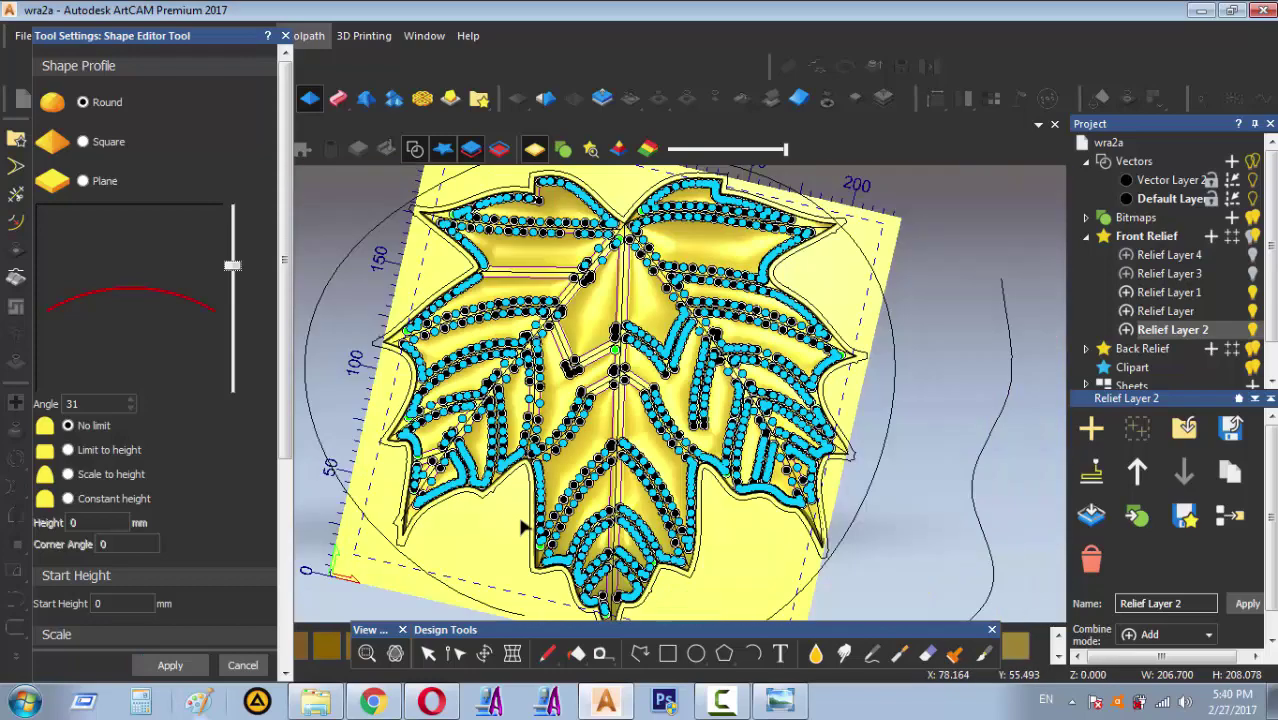
pyautogui.scroll(4, 540, 456)
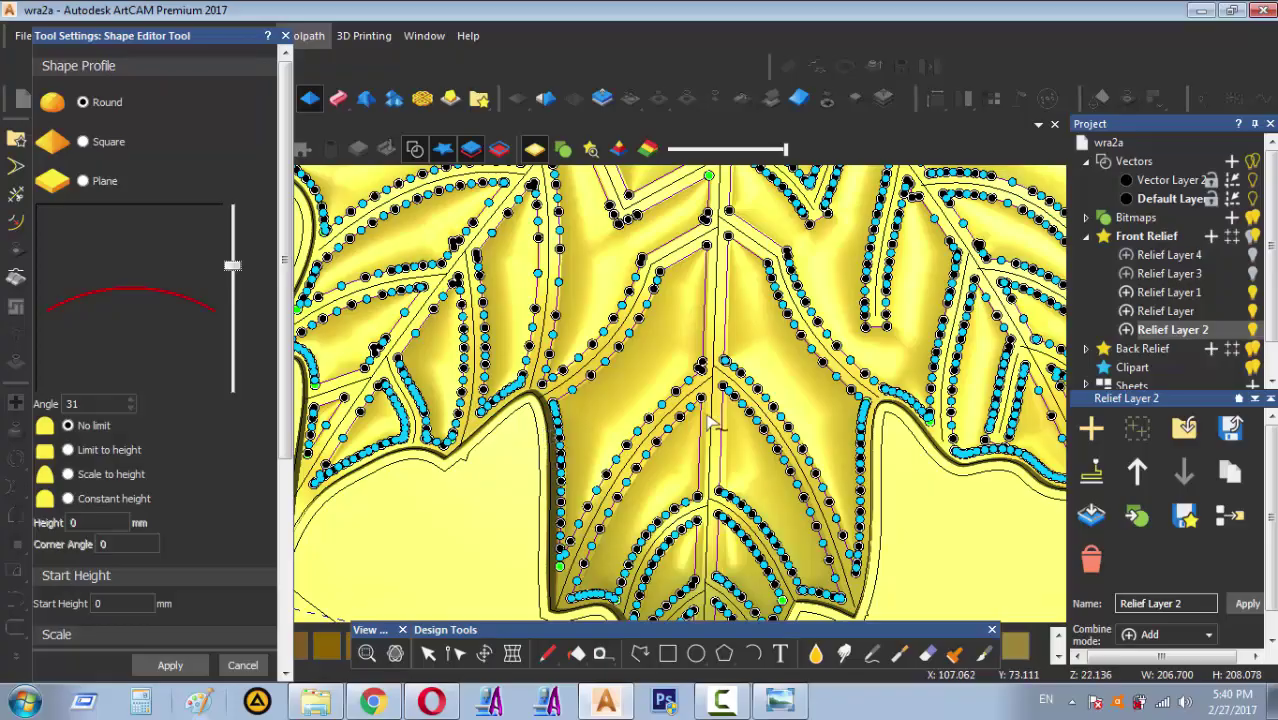
pyautogui.scroll(-3, 722, 388)
pyautogui.scroll(4, 704, 480)
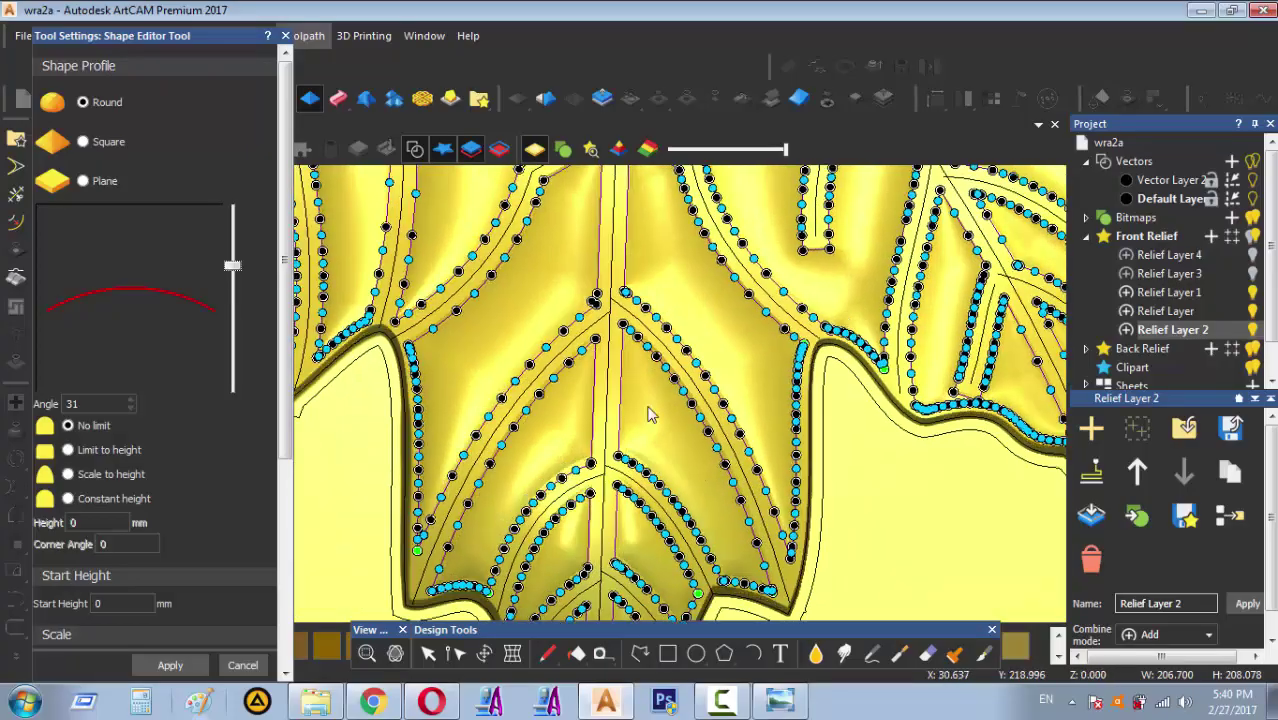
pyautogui.scroll(1, 620, 360)
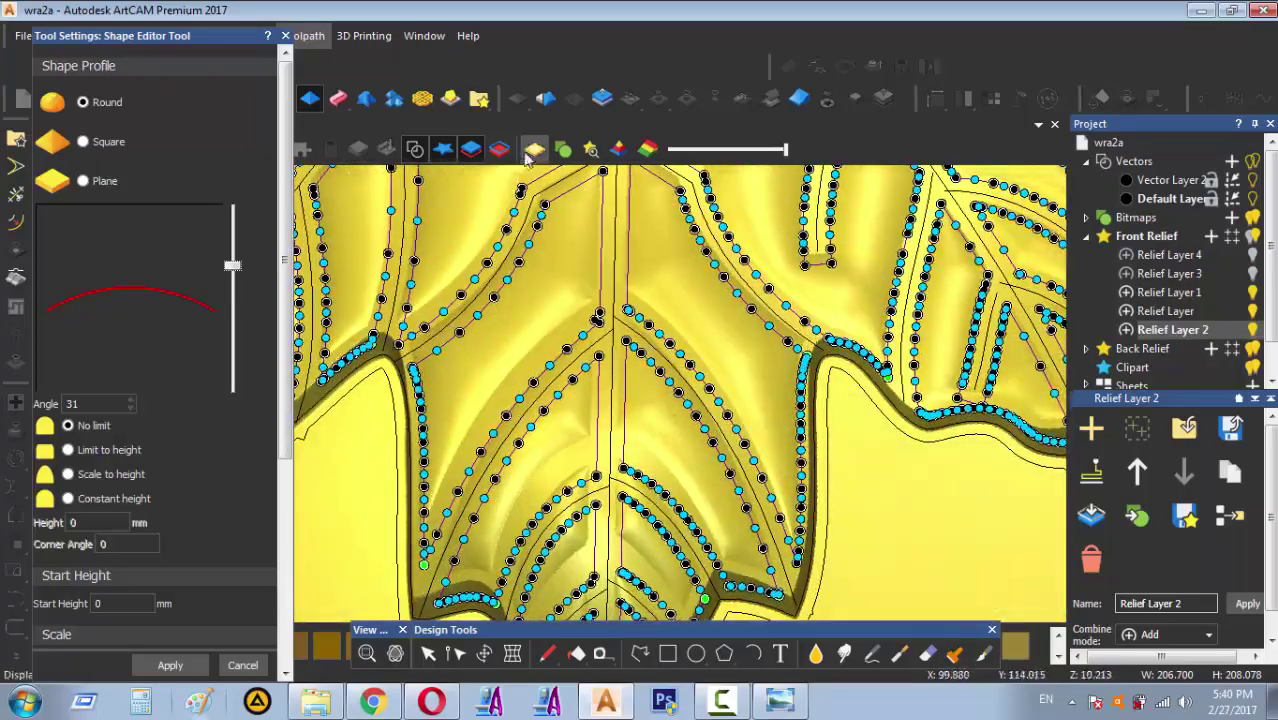
# Hide the vectors and orbit the relief to inspect the rounded rib preview
pyautogui.click(420, 149)
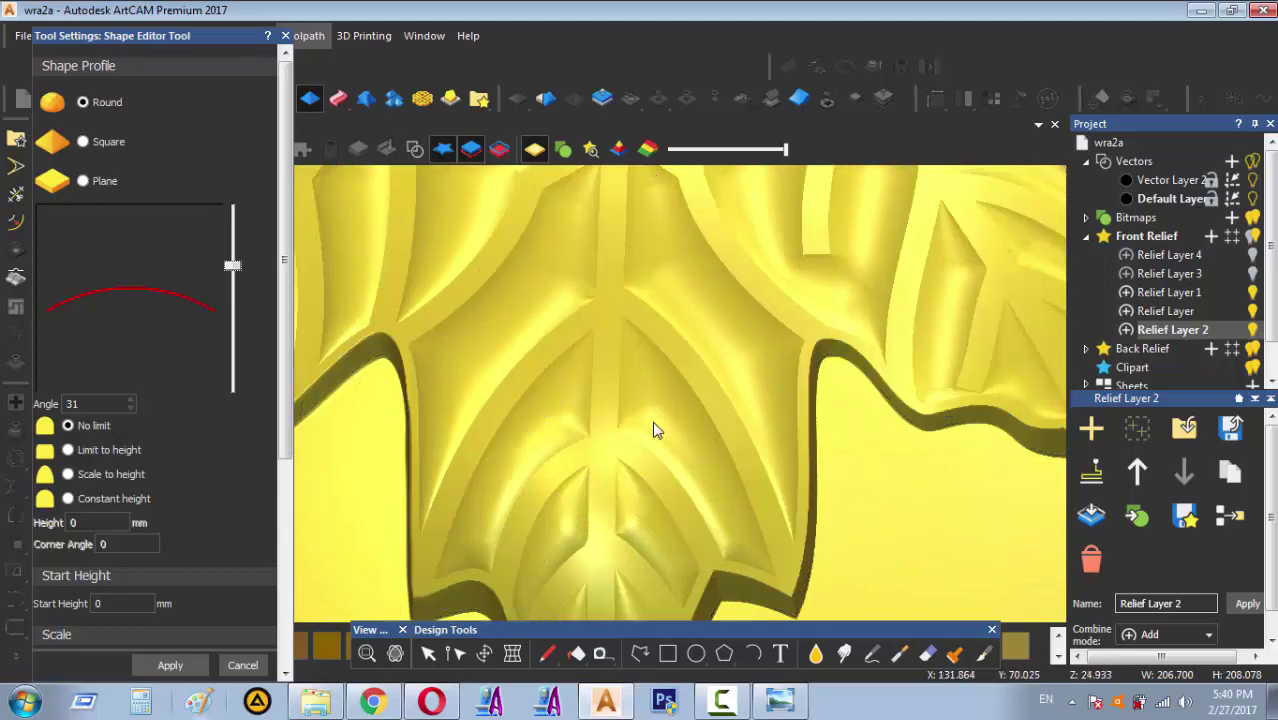
pyautogui.moveTo(653, 424); pyautogui.dragTo(718, 281)
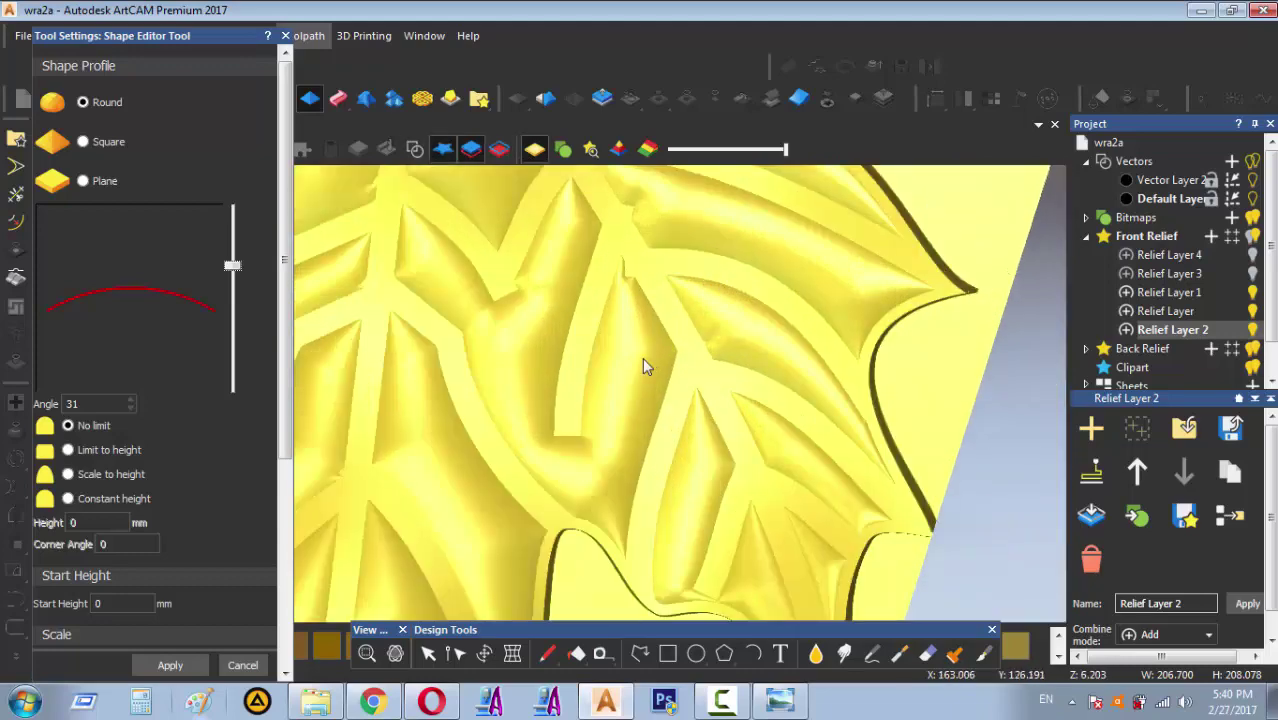
pyautogui.moveTo(642, 357)
pyautogui.mouseDown()
pyautogui.moveTo(620, 224)
pyautogui.moveTo(684, 233)
pyautogui.moveTo(685, 315)
pyautogui.moveTo(550, 338)
pyautogui.moveTo(645, 305)
pyautogui.moveTo(650, 237)
pyautogui.moveTo(605, 211)
pyautogui.mouseUp()
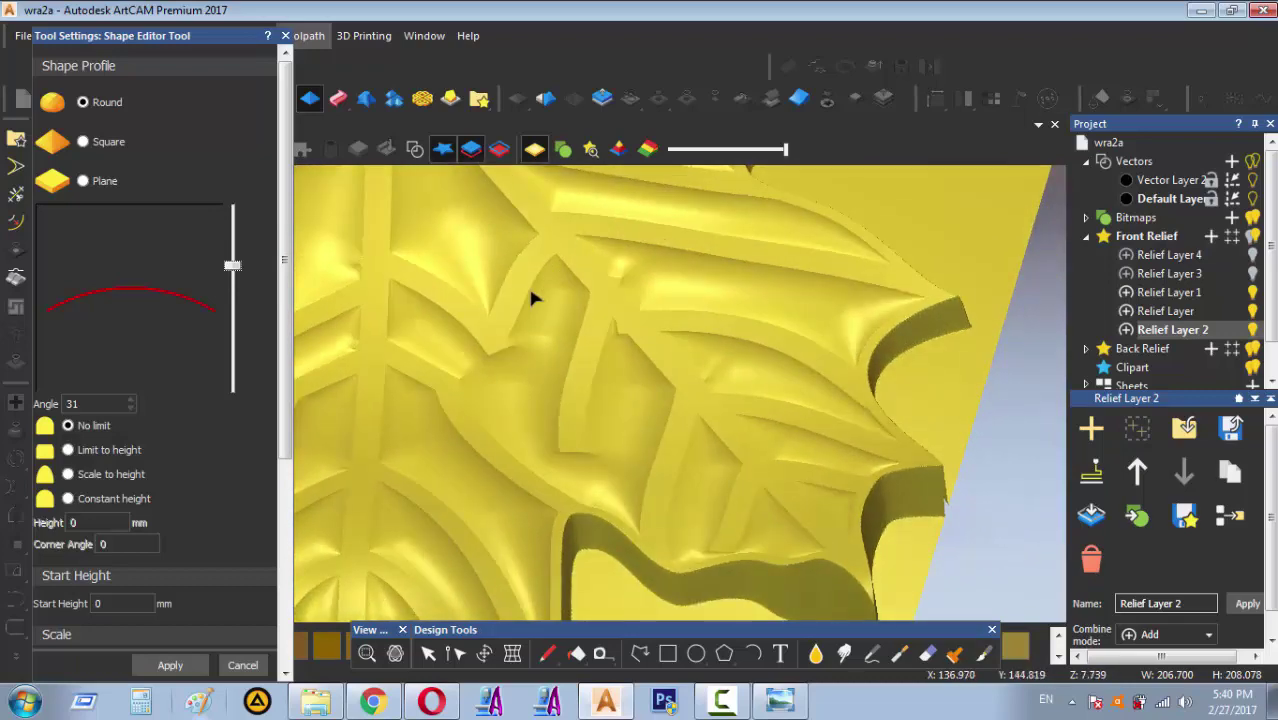
pyautogui.moveTo(531, 297)
pyautogui.mouseDown()
pyautogui.moveTo(465, 305)
pyautogui.moveTo(565, 285)
pyautogui.moveTo(573, 362)
pyautogui.moveTo(540, 378)
pyautogui.moveTo(536, 302)
pyautogui.moveTo(545, 395)
pyautogui.mouseUp()
pyautogui.moveTo(378, 318); pyautogui.dragTo(337, 172)
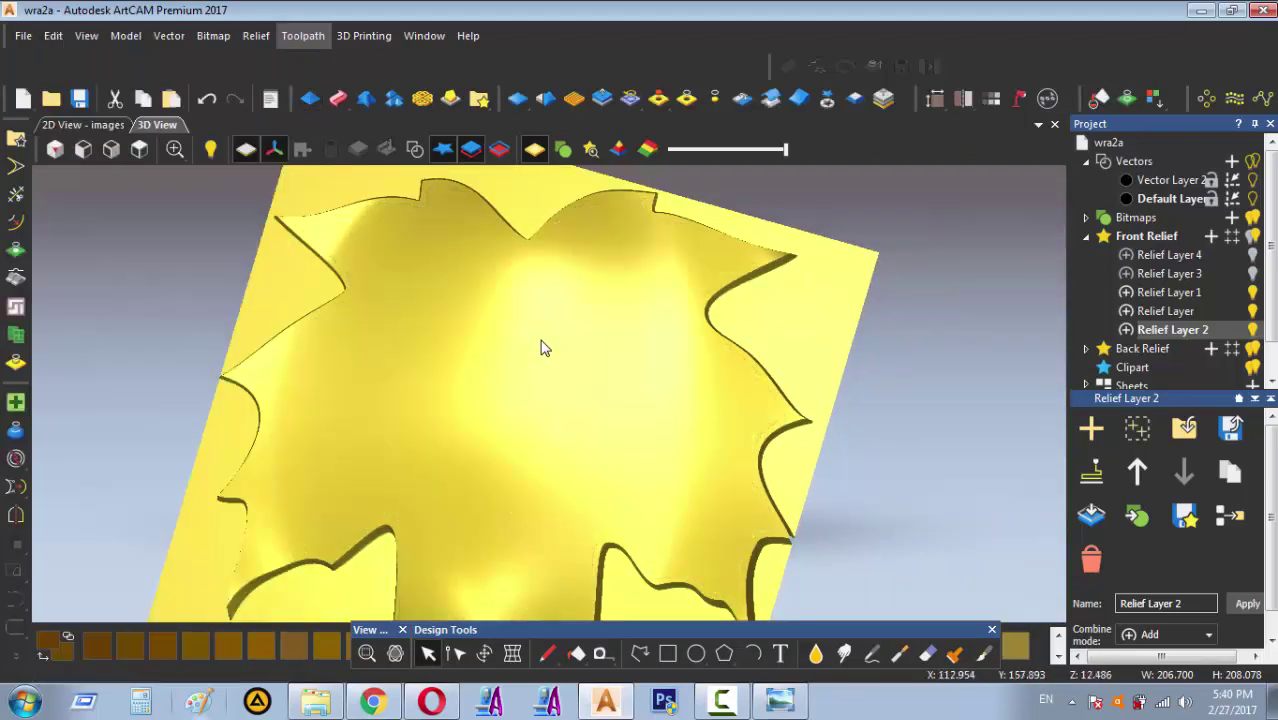
# Reselect all leaf vectors and reopen the Round profile, steepening its angle to 54
pyautogui.click(414, 149)
pyautogui.scroll(2, 503, 340)
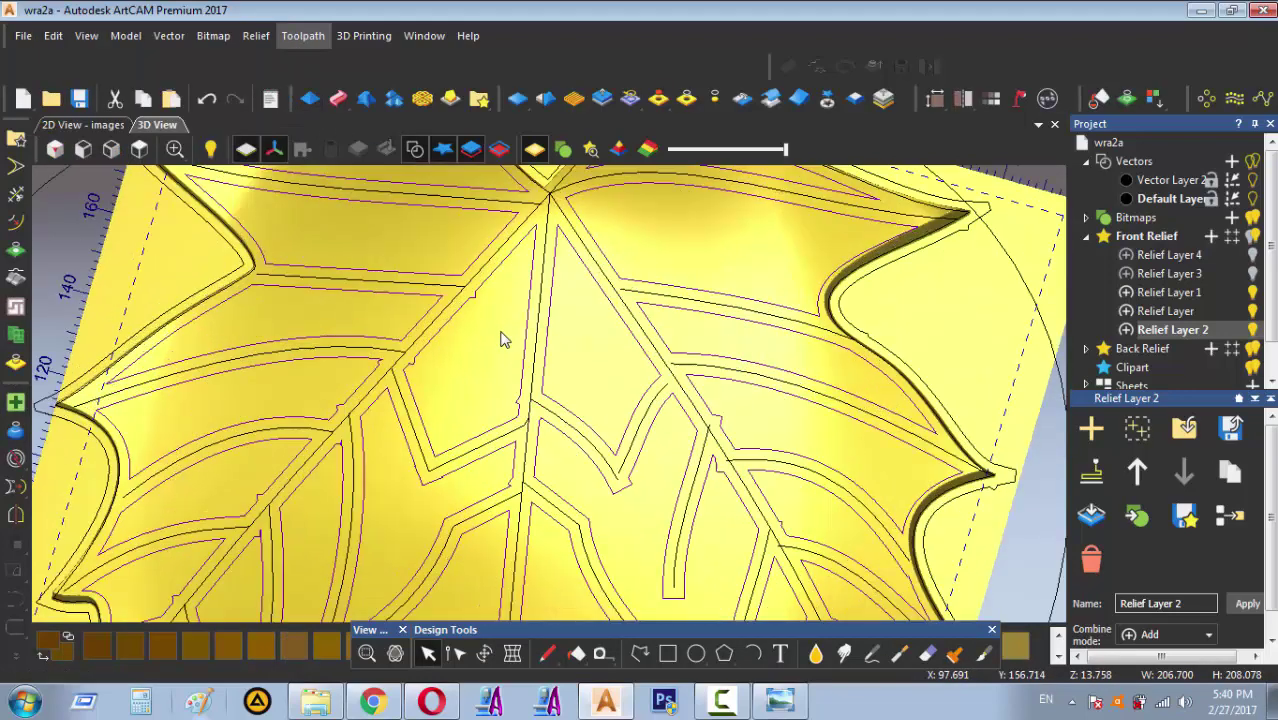
pyautogui.hotkey('ctrl', 'a')
pyautogui.press('o')
pyautogui.scroll(3, 527, 427)
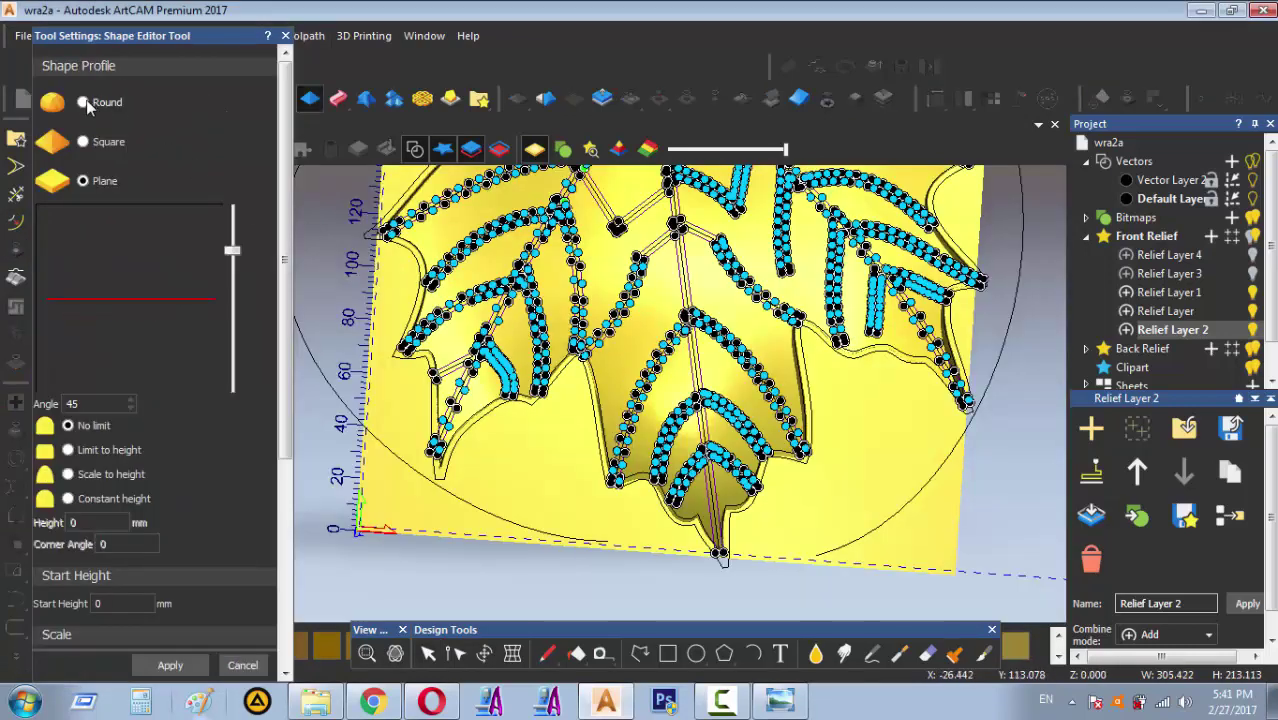
pyautogui.click(84, 102)
pyautogui.moveTo(233, 252); pyautogui.dragTo(233, 242)
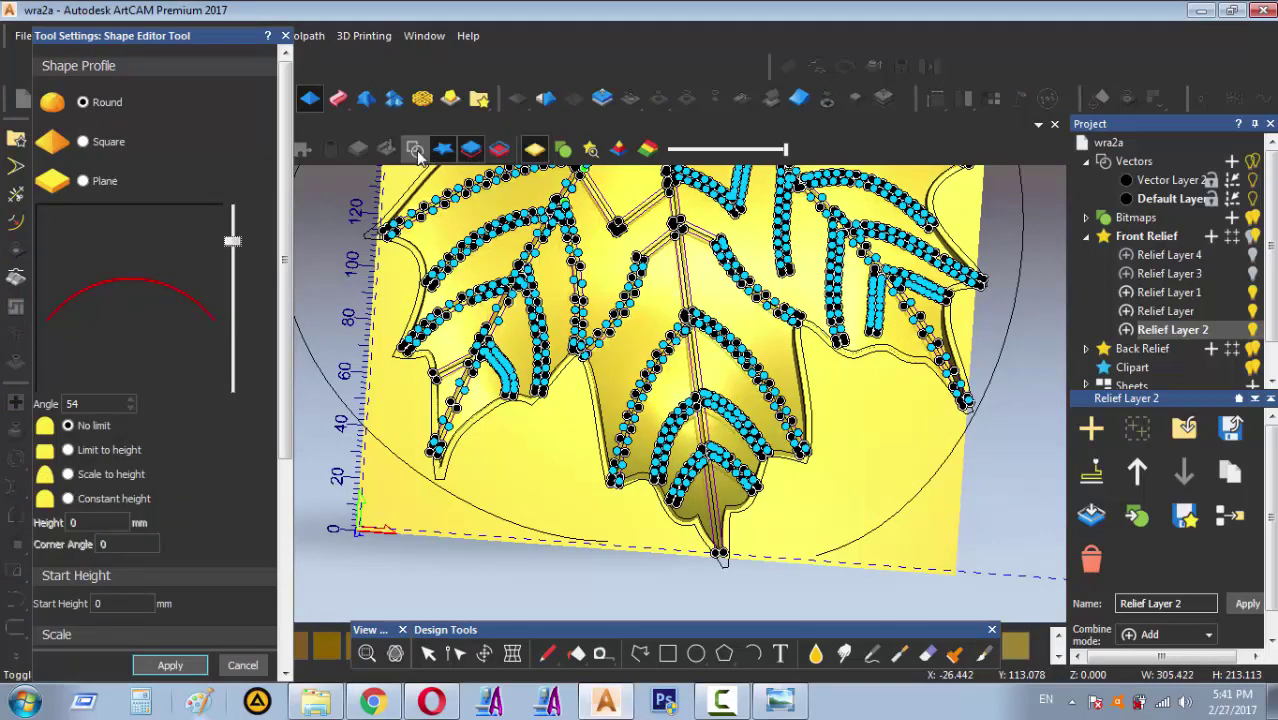
# Hide the vectors, view a vein junction top-down, and flatten the profile to 36°
pyautogui.click(470, 149)
pyautogui.moveTo(665, 353); pyautogui.dragTo(693, 246)
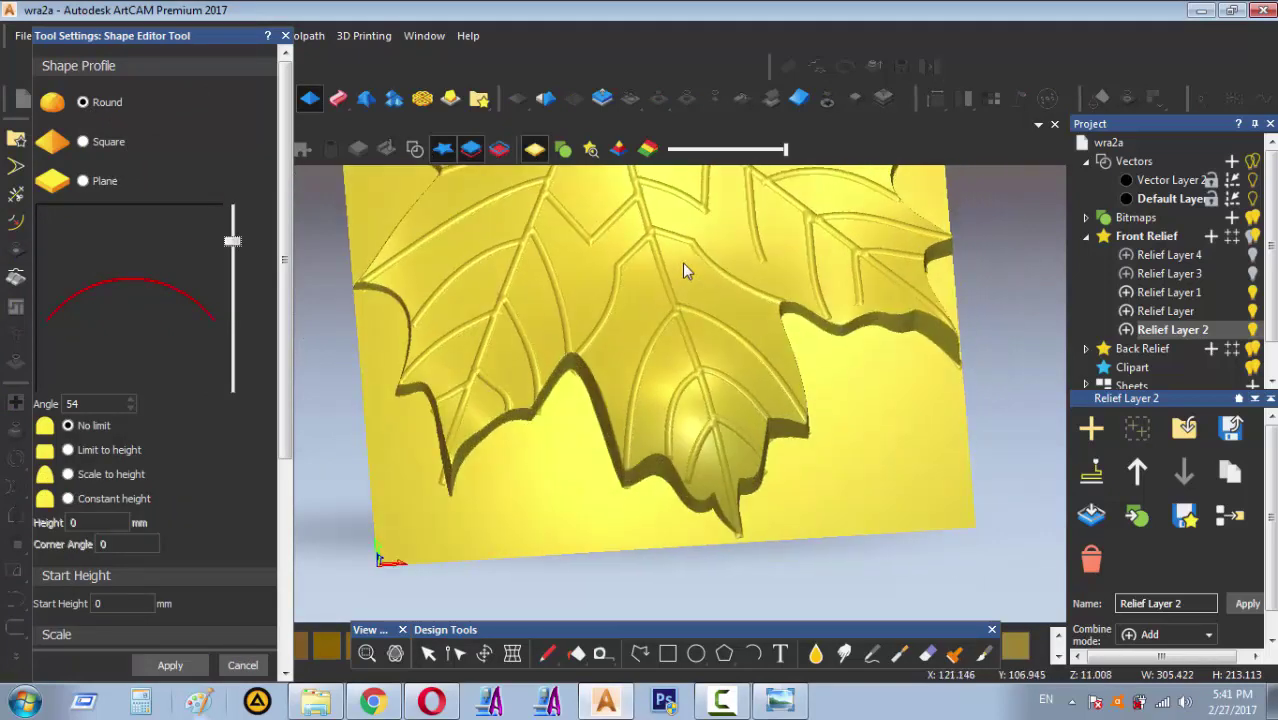
pyautogui.scroll(3, 675, 285)
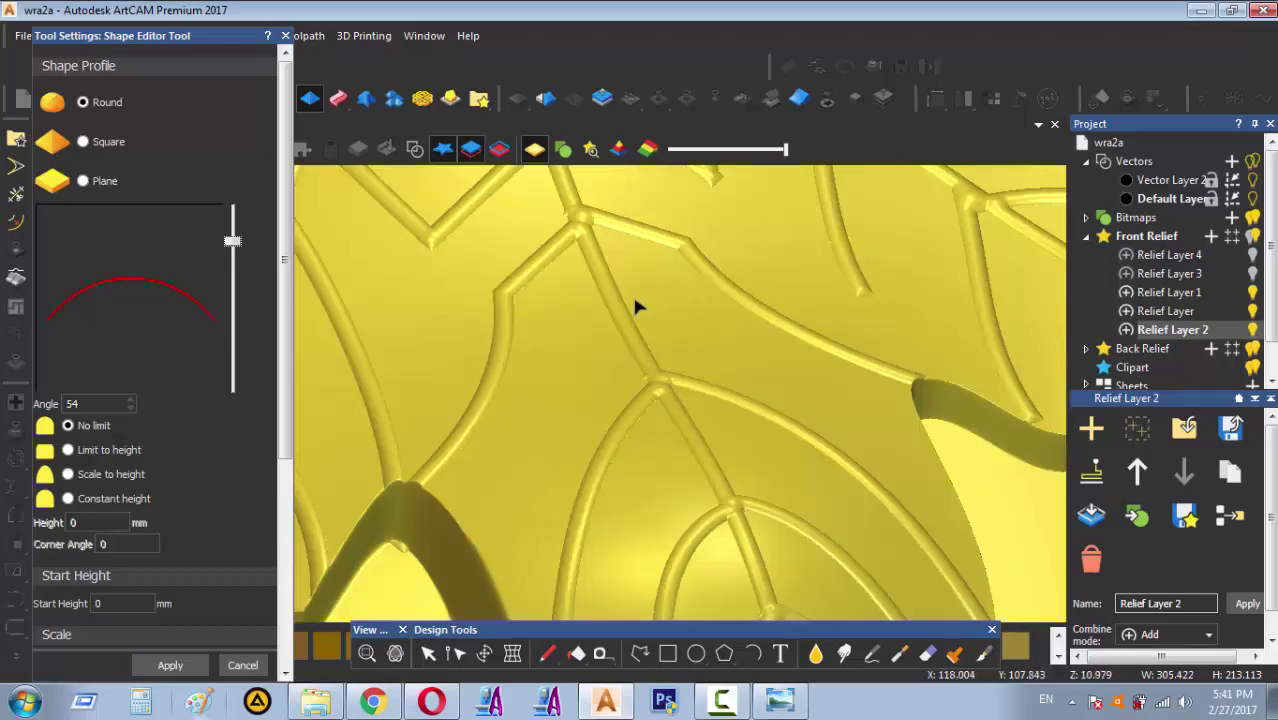
pyautogui.moveTo(632, 307); pyautogui.dragTo(606, 424)
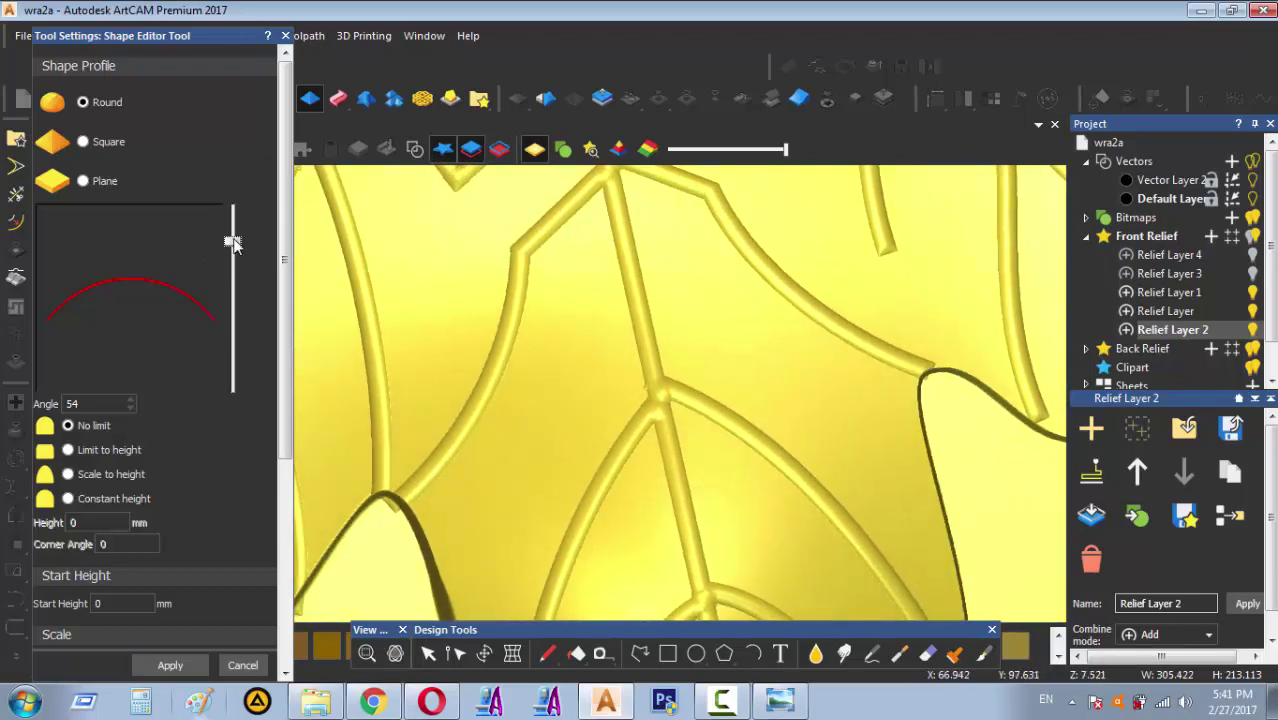
pyautogui.moveTo(232, 244); pyautogui.dragTo(232, 260)
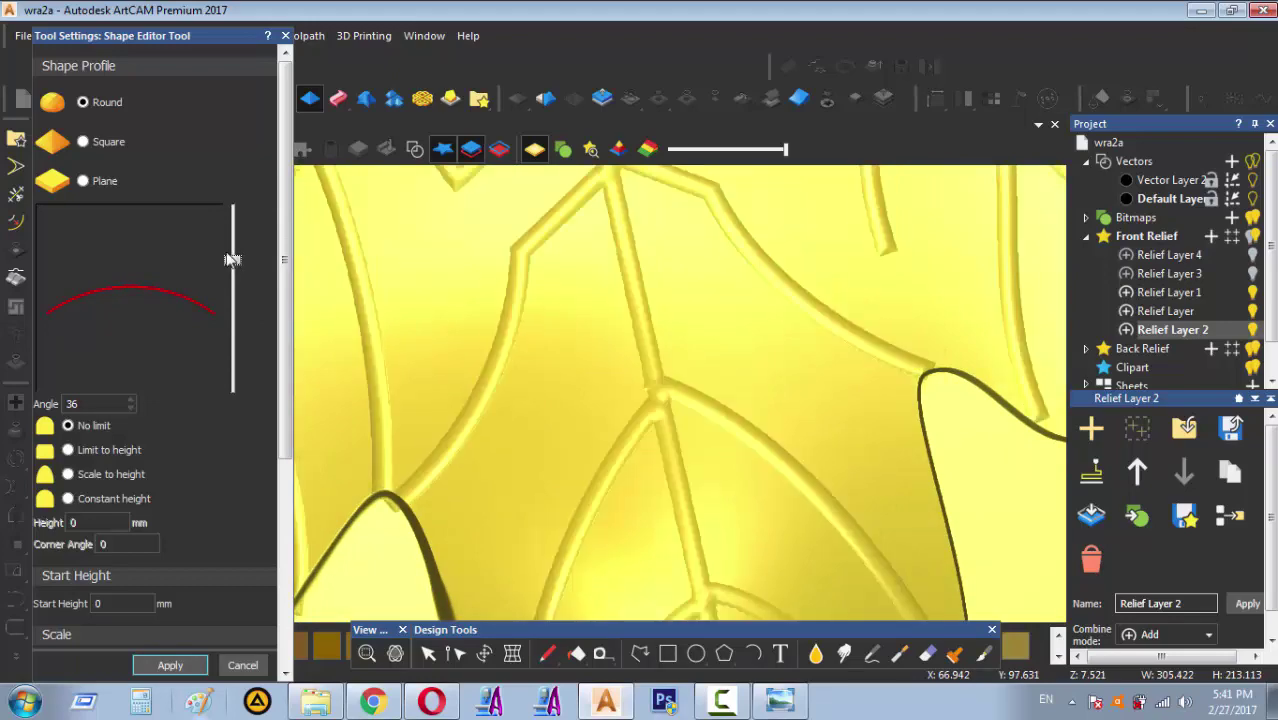
# Inspect the 36° ribs in perspective, then switch editing to Relief Layer
pyautogui.scroll(-2, 565, 318)
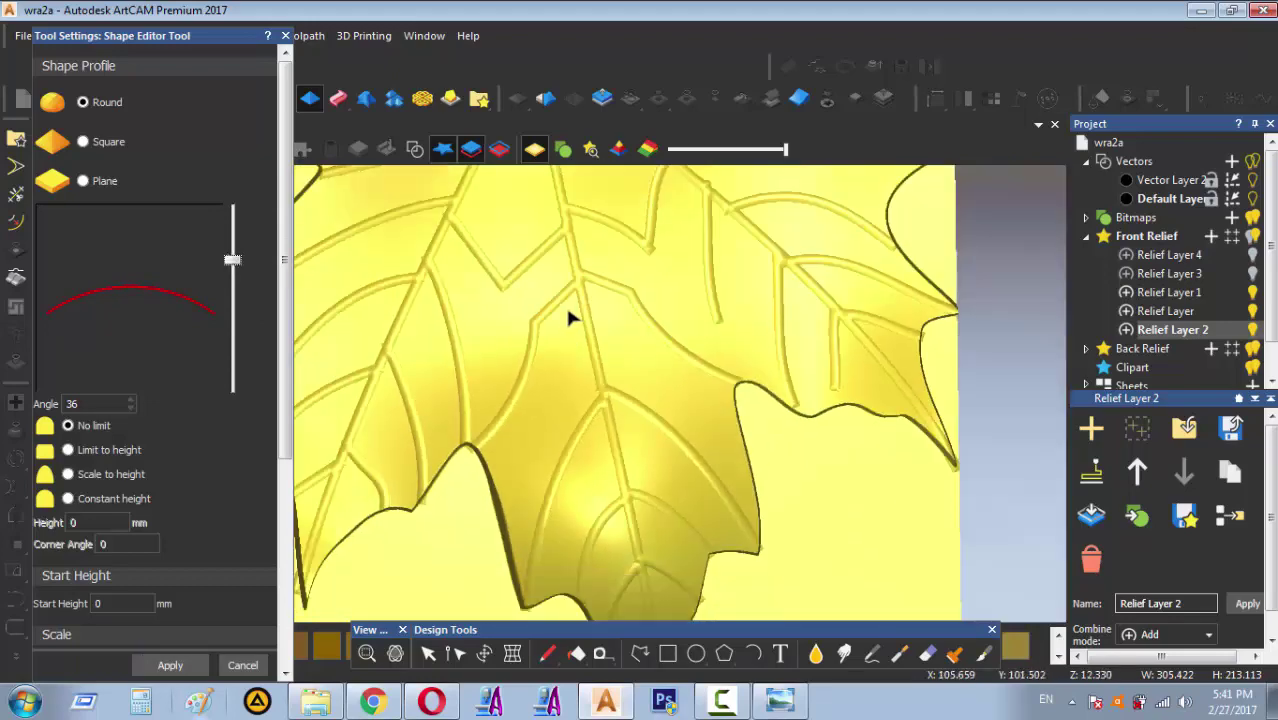
pyautogui.scroll(-2, 565, 316)
pyautogui.scroll(-2, 564, 313)
pyautogui.moveTo(563, 316)
pyautogui.mouseDown()
pyautogui.moveTo(571, 382)
pyautogui.moveTo(535, 316)
pyautogui.moveTo(543, 300)
pyautogui.moveTo(563, 349)
pyautogui.mouseUp()
pyautogui.scroll(3, 551, 334)
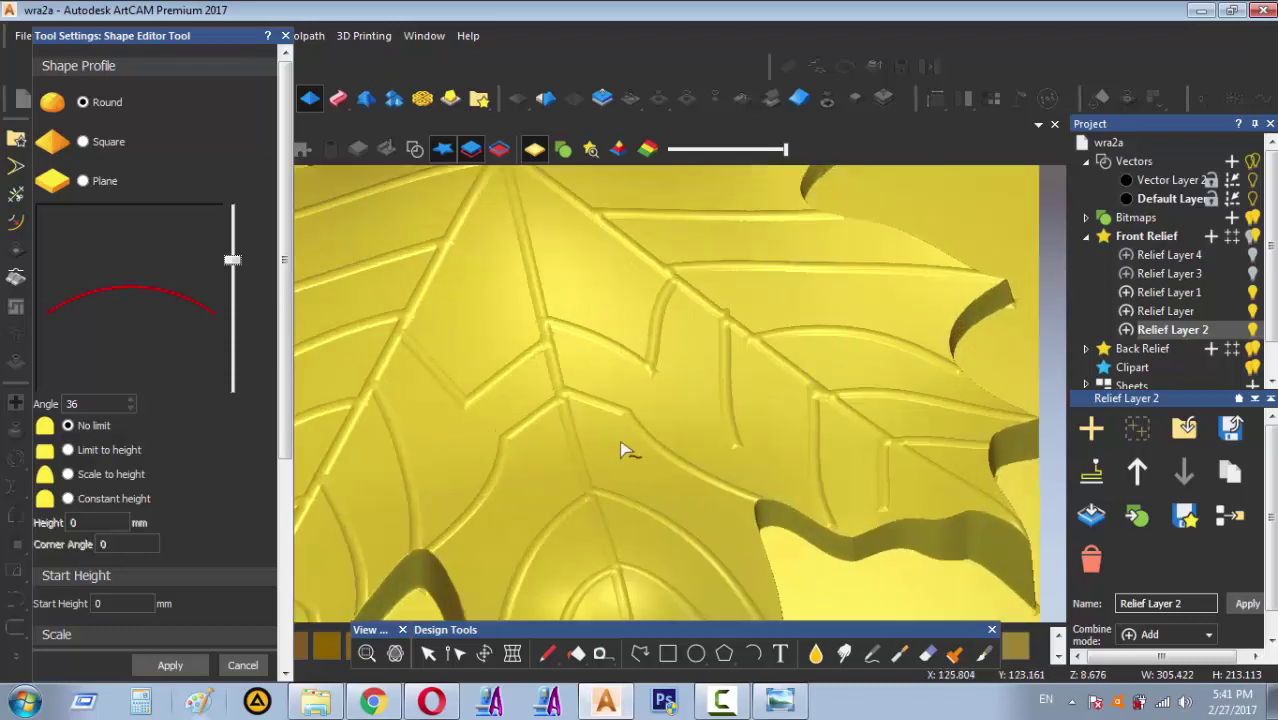
pyautogui.moveTo(629, 400); pyautogui.dragTo(625, 470)
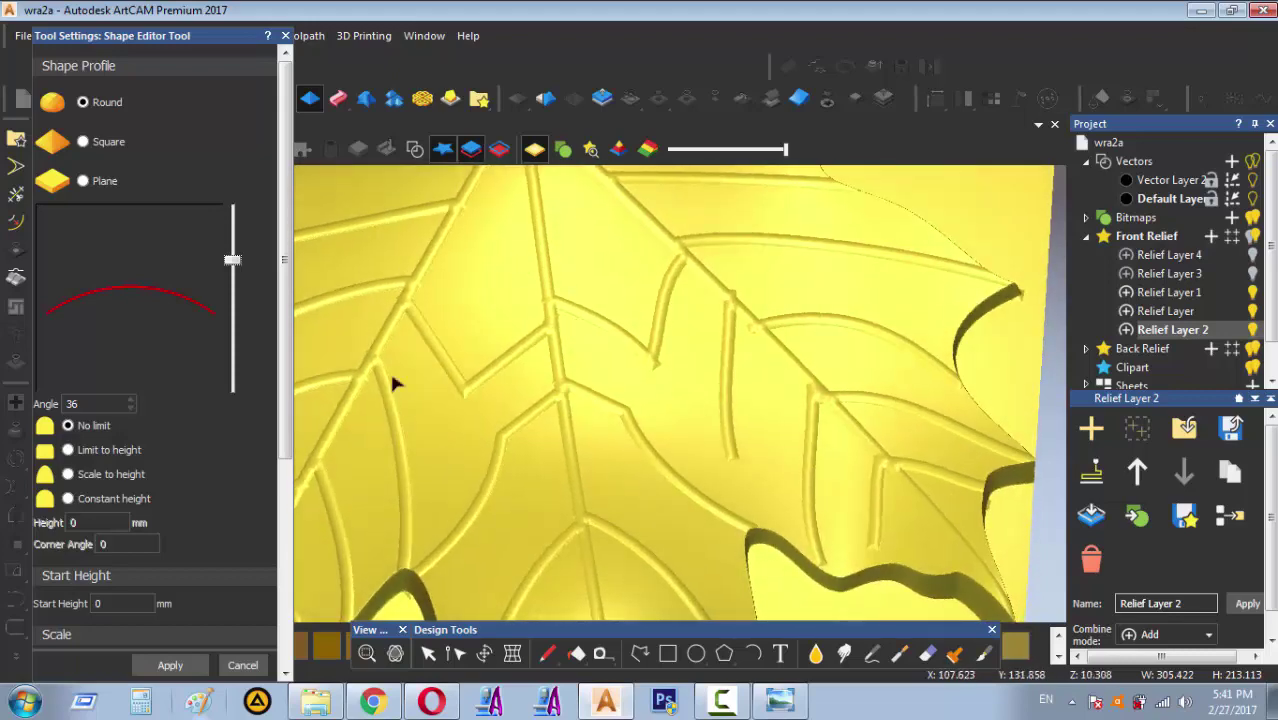
pyautogui.scroll(-2, 270, 500)
pyautogui.scroll(-3, 279, 522)
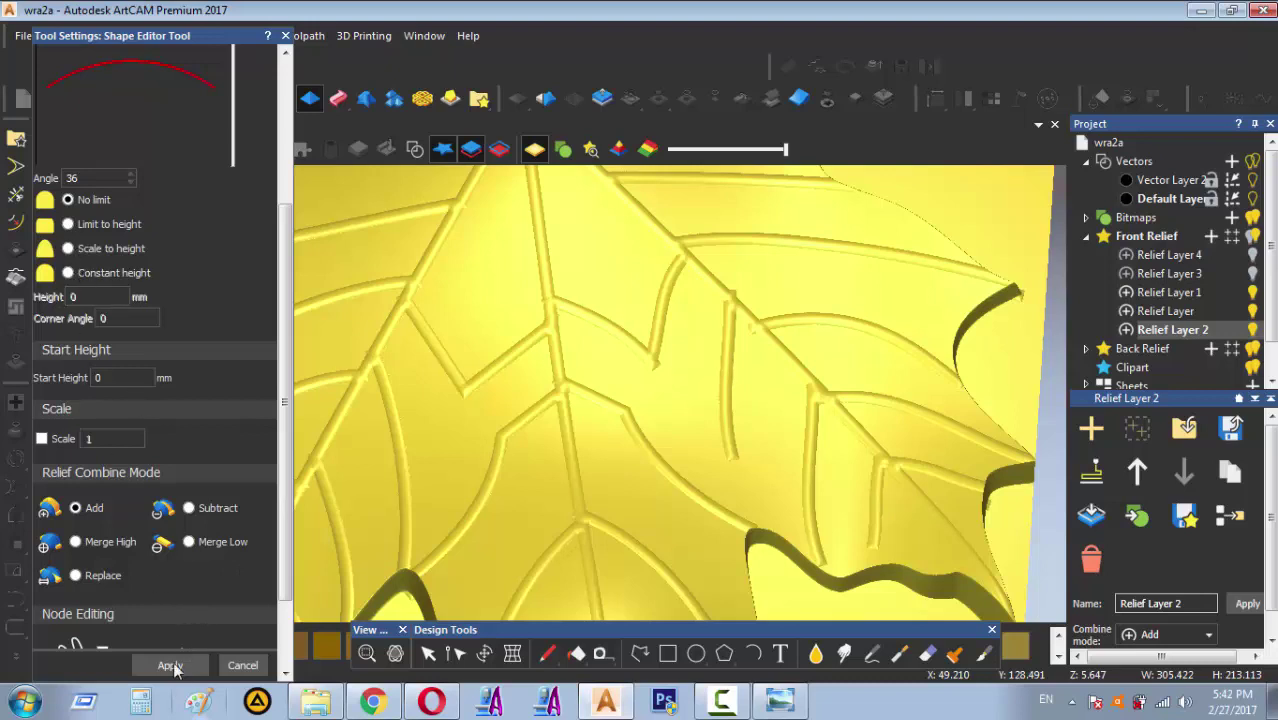
pyautogui.click(1160, 312)
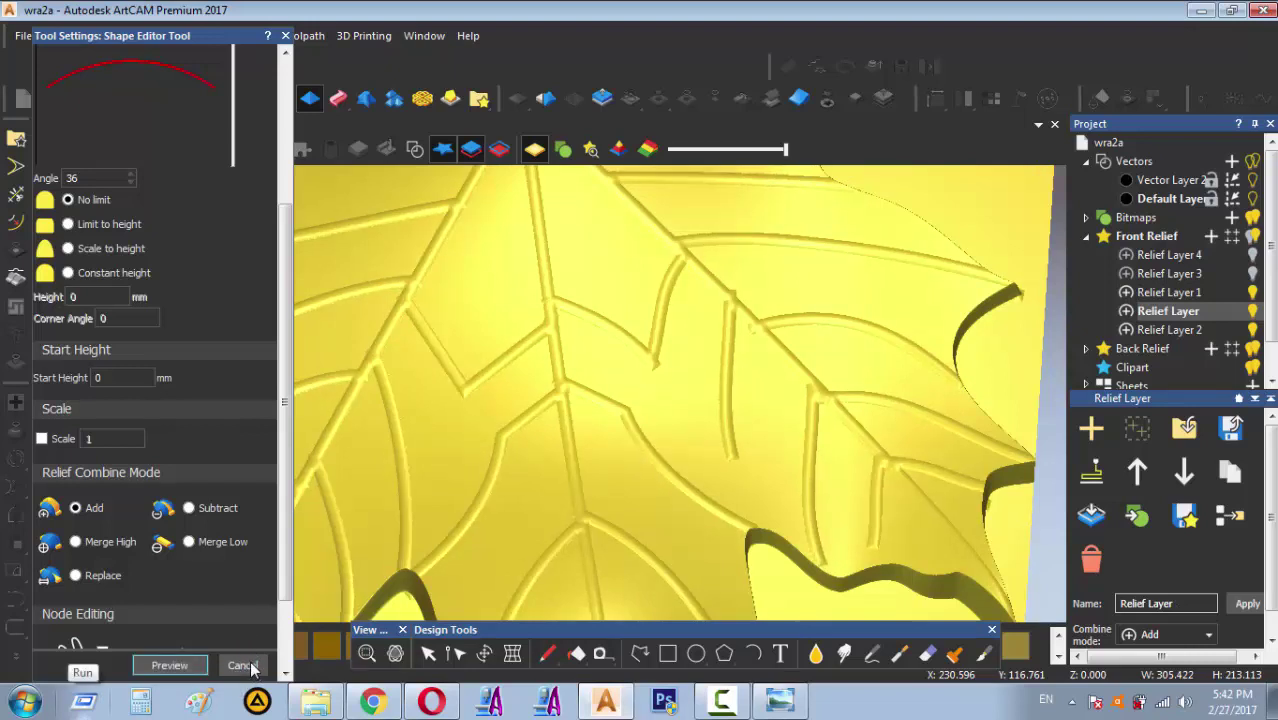
# Make Relief Layer 1 active, reopen the Shape Editor, and pick the curved vein vector
pyautogui.click(245, 666)
pyautogui.click(1196, 292)
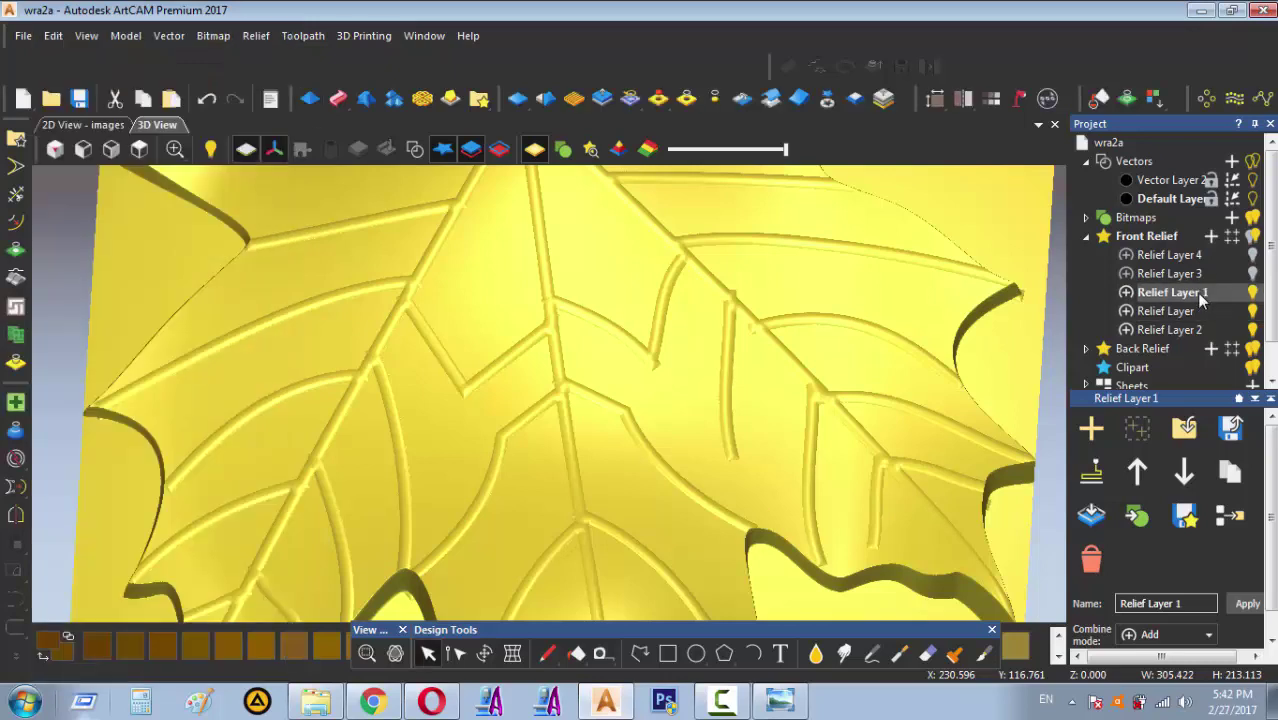
pyautogui.click(308, 99)
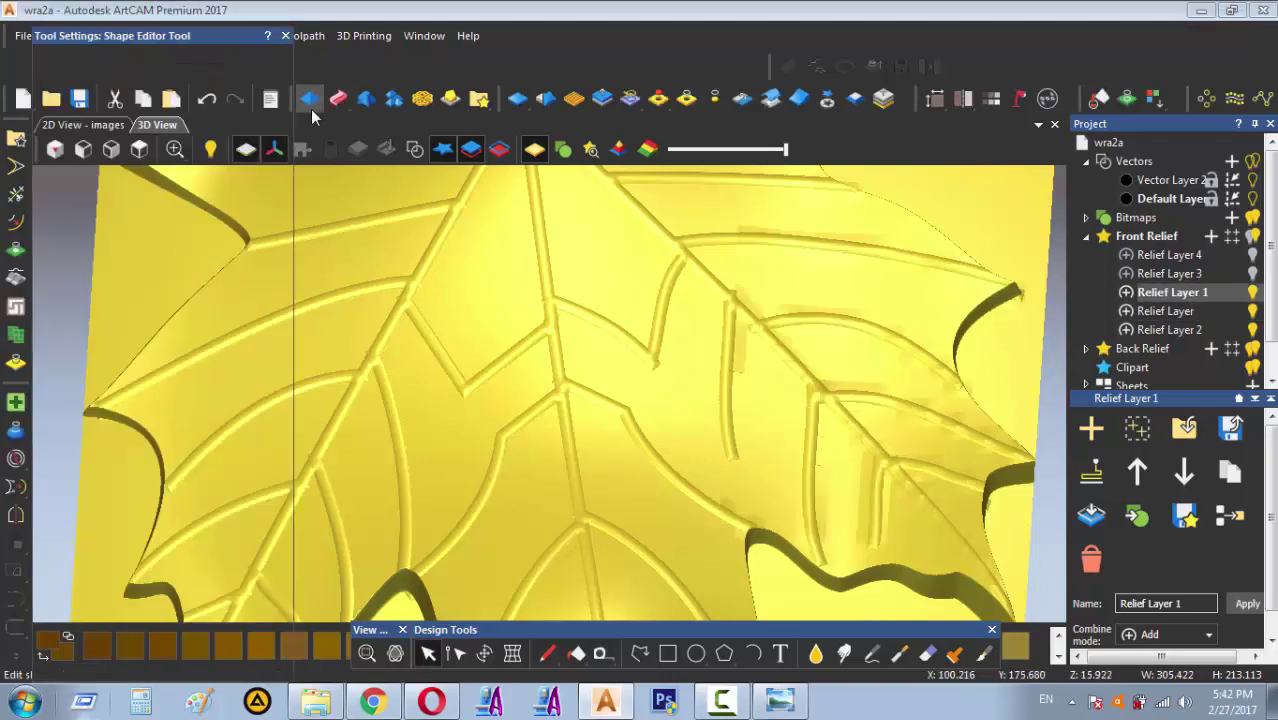
pyautogui.click(415, 148)
pyautogui.scroll(-3, 545, 455)
pyautogui.scroll(4, 548, 530)
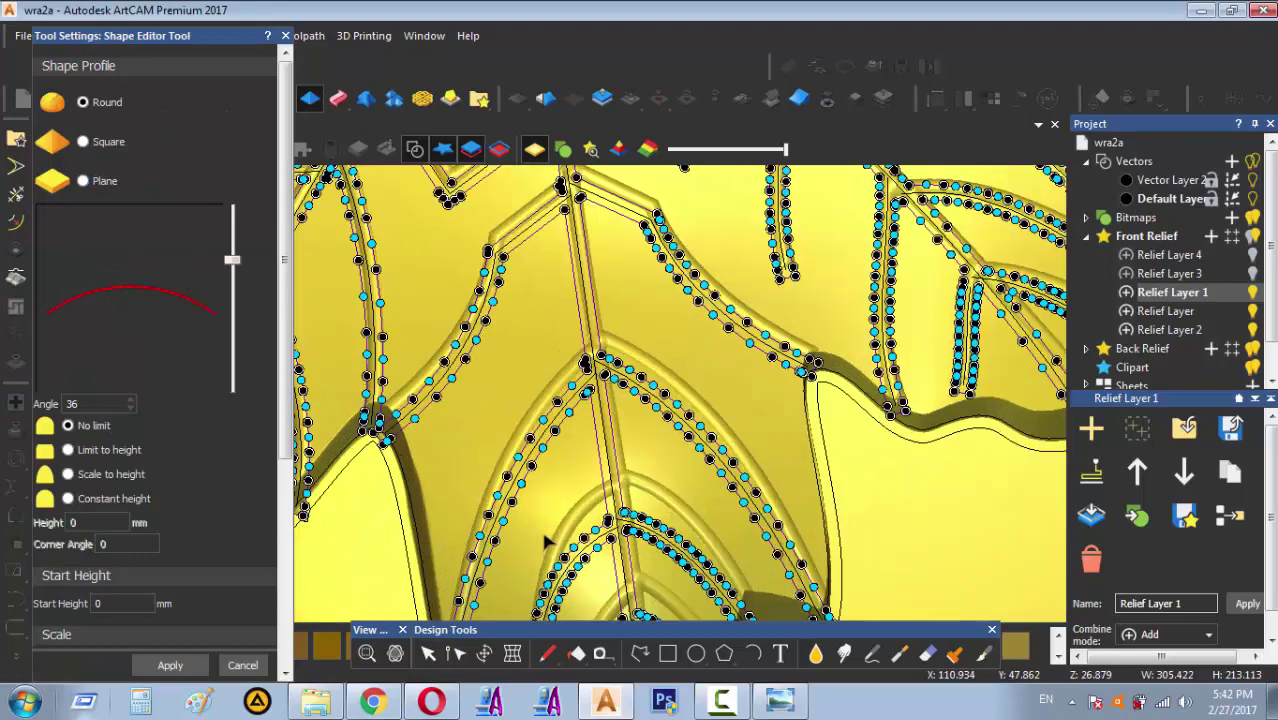
pyautogui.scroll(2, 418, 558)
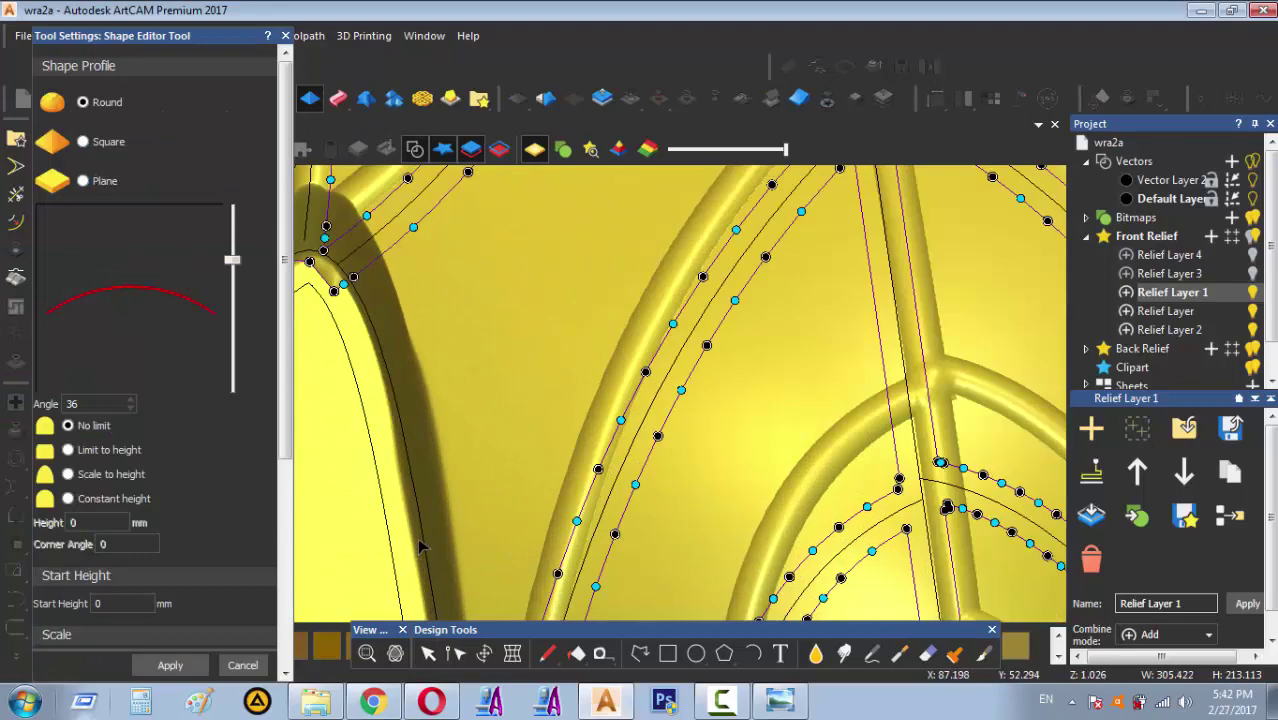
pyautogui.click(381, 497)
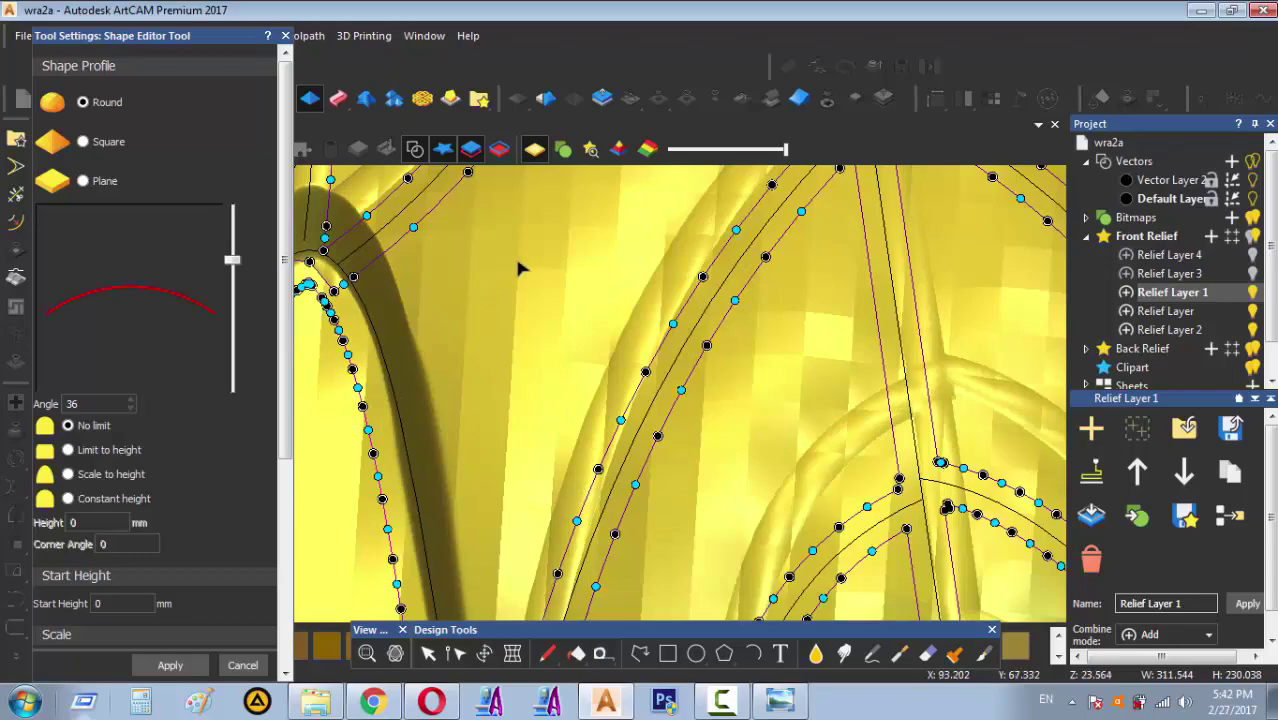
# Hide the vectors, view the ribs from low, and set the profile angle to 30
pyautogui.scroll(-1, 528, 258)
pyautogui.scroll(-2, 528, 258)
pyautogui.scroll(-2, 528, 258)
pyautogui.scroll(1, 528, 258)
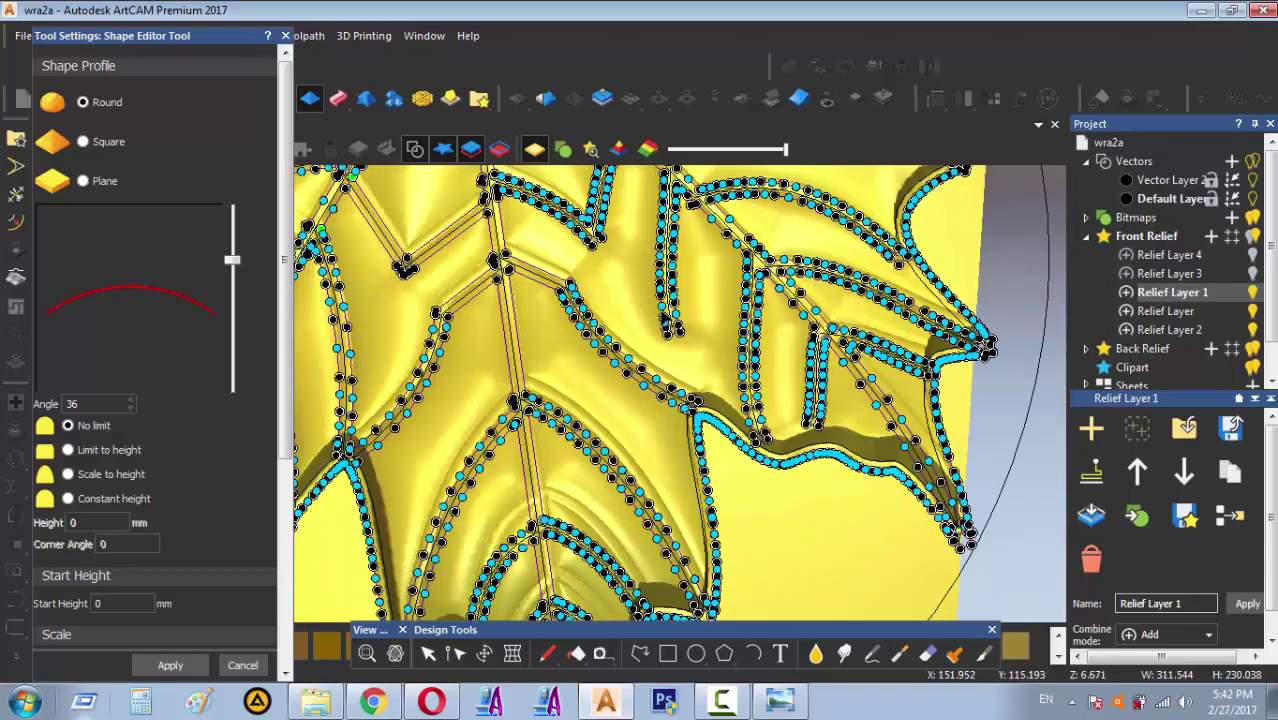
pyautogui.scroll(2, 470, 392)
pyautogui.scroll(1, 556, 419)
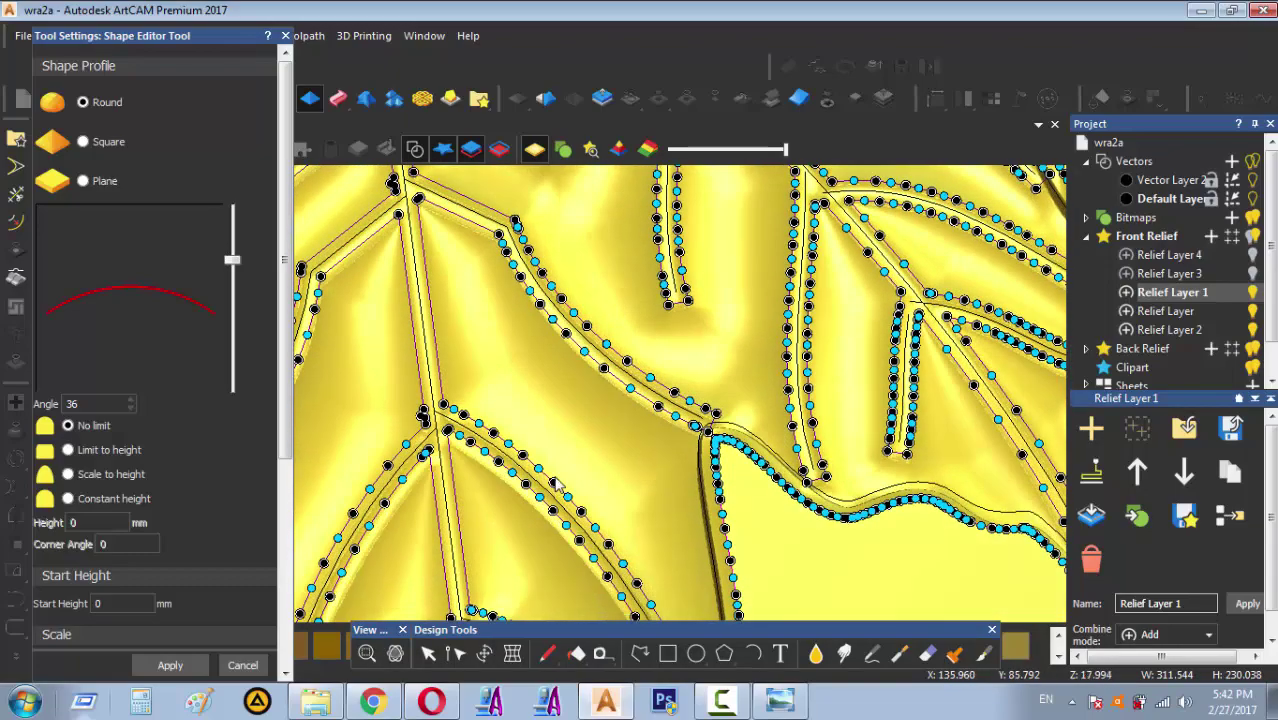
pyautogui.click(418, 149)
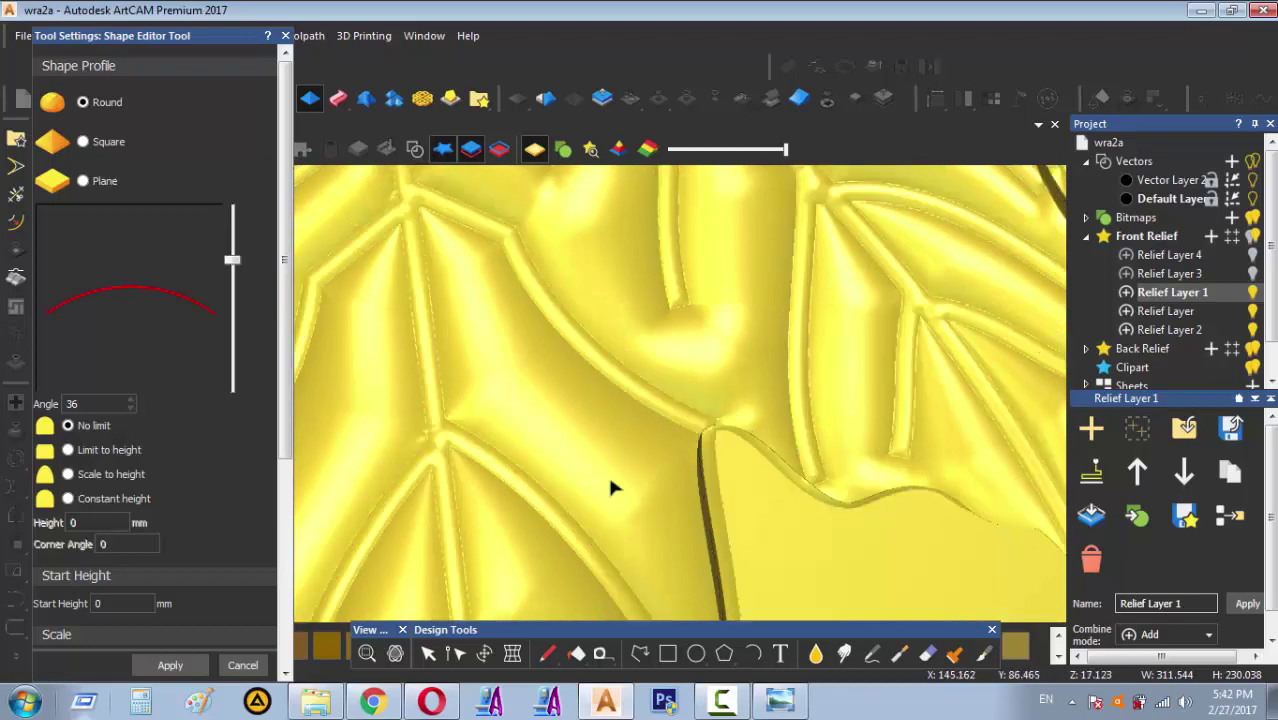
pyautogui.moveTo(612, 488)
pyautogui.mouseDown()
pyautogui.moveTo(625, 399)
pyautogui.moveTo(662, 328)
pyautogui.moveTo(558, 243)
pyautogui.moveTo(555, 384)
pyautogui.mouseUp()
pyautogui.scroll(-3, 553, 388)
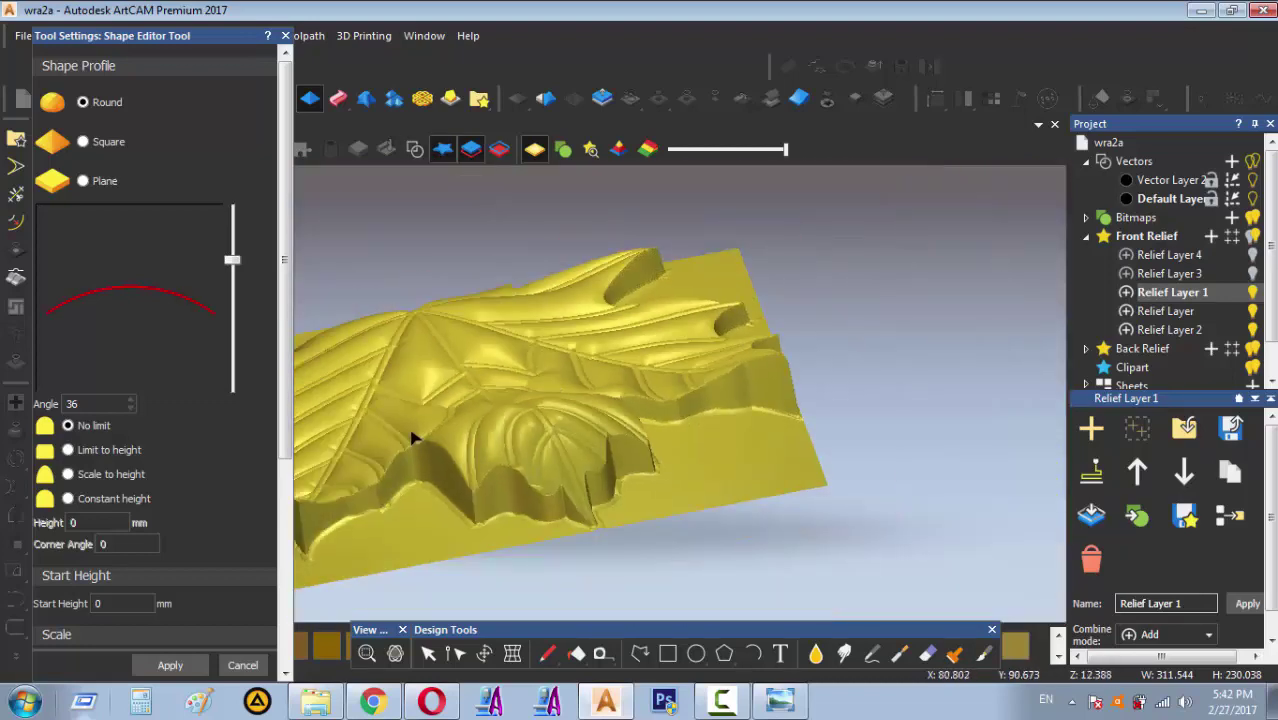
pyautogui.scroll(5, 413, 437)
pyautogui.moveTo(419, 360)
pyautogui.mouseDown()
pyautogui.moveTo(609, 476)
pyautogui.moveTo(735, 378)
pyautogui.moveTo(794, 312)
pyautogui.moveTo(913, 308)
pyautogui.moveTo(859, 385)
pyautogui.moveTo(359, 328)
pyautogui.moveTo(334, 303)
pyautogui.moveTo(408, 334)
pyautogui.moveTo(422, 382)
pyautogui.moveTo(807, 345)
pyautogui.moveTo(605, 476)
pyautogui.moveTo(467, 441)
pyautogui.moveTo(437, 420)
pyautogui.mouseUp()
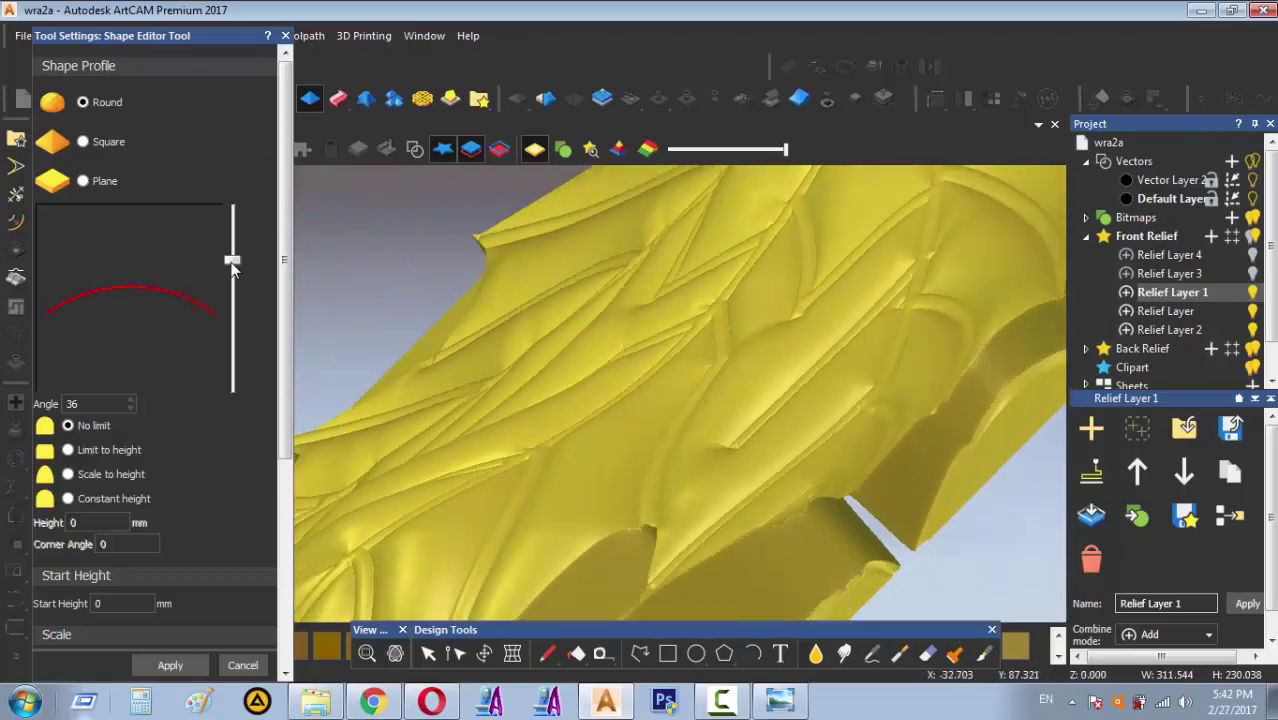
pyautogui.moveTo(231, 268); pyautogui.dragTo(225, 249)
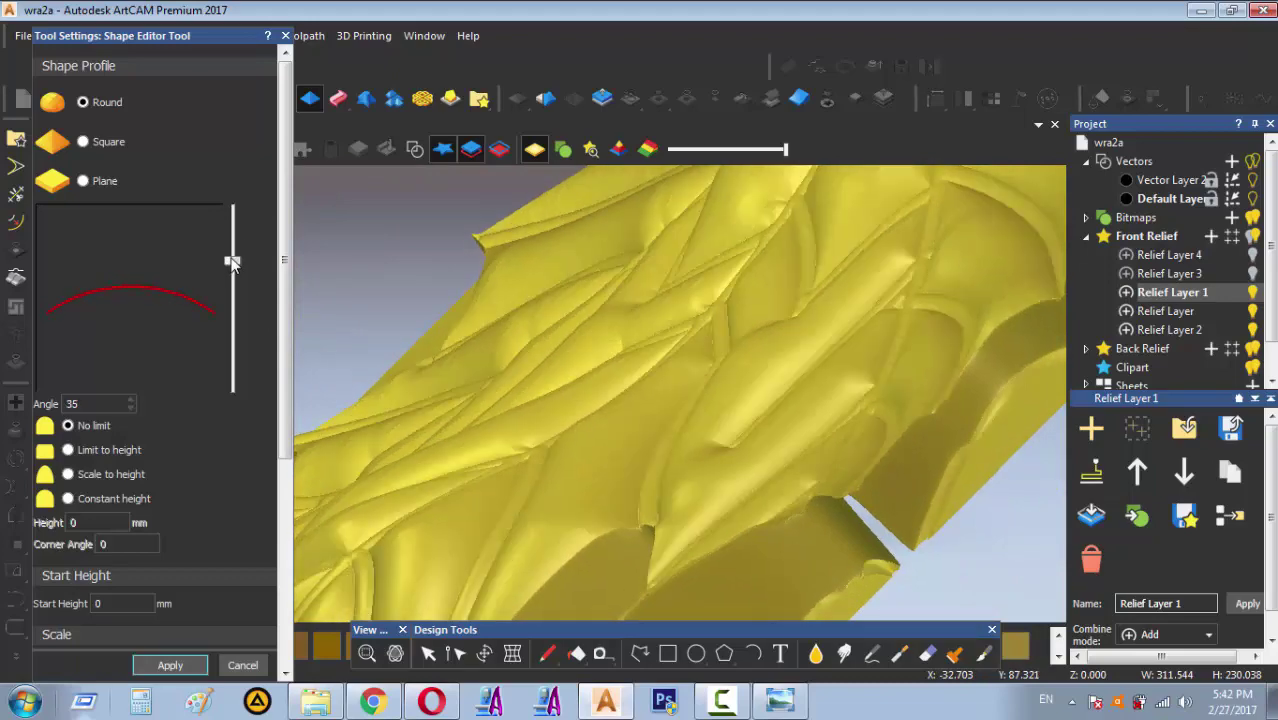
pyautogui.moveTo(231, 262); pyautogui.dragTo(231, 266)
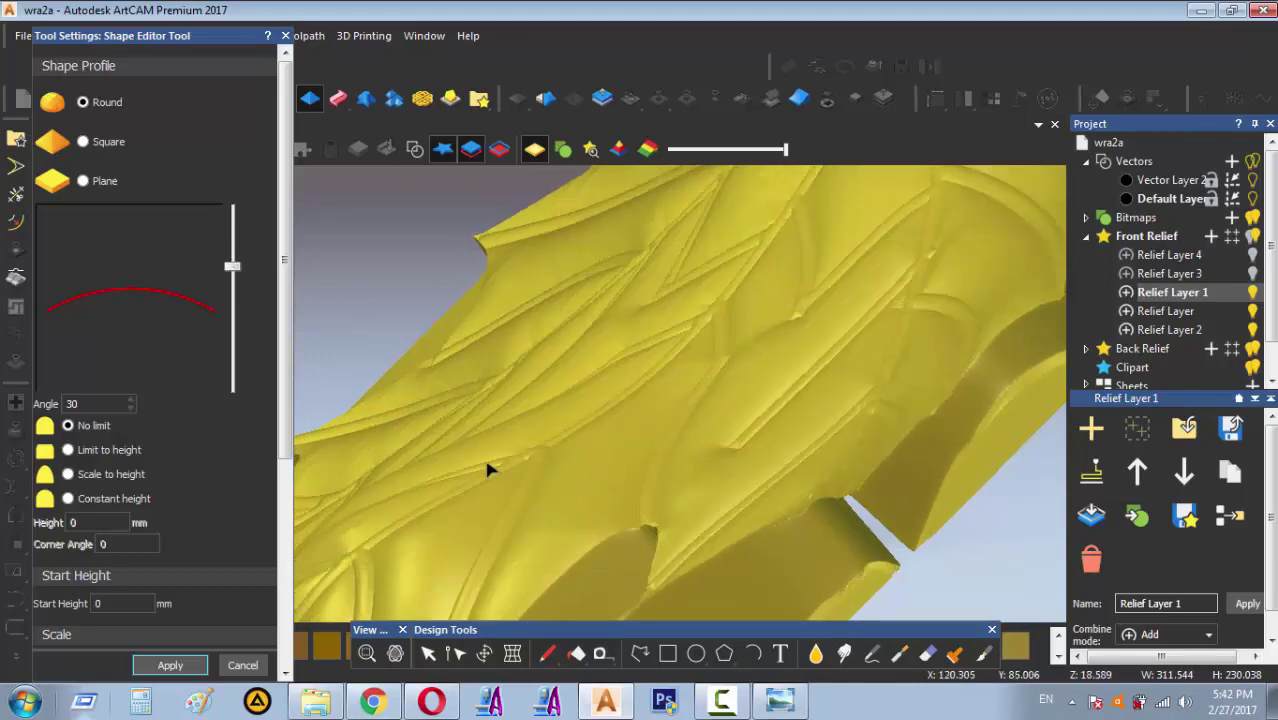
# Orbit to inspect the 30° rounded ribs and close the Shape Editor
pyautogui.moveTo(488, 470)
pyautogui.mouseDown()
pyautogui.moveTo(907, 461)
pyautogui.moveTo(779, 460)
pyautogui.mouseUp()
pyautogui.scroll(-3, 700, 440)
pyautogui.scroll(-2, 550, 380)
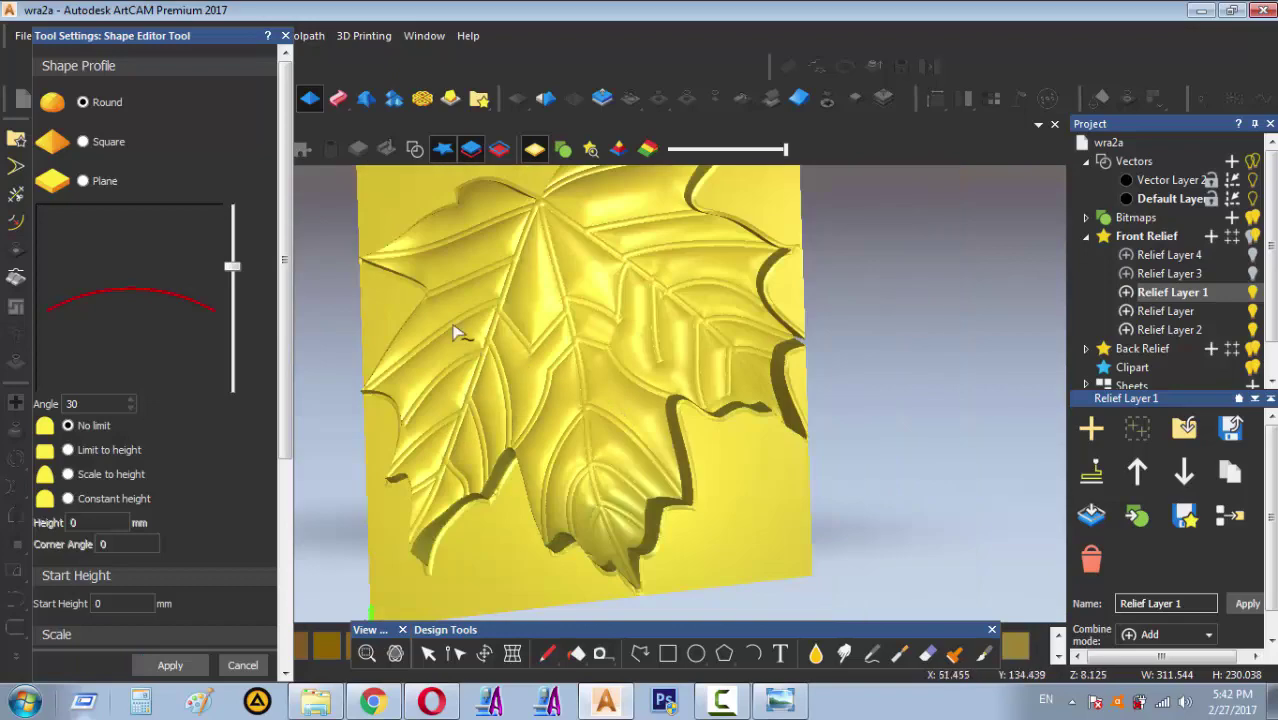
pyautogui.scroll(5, 470, 320)
pyautogui.moveTo(488, 310)
pyautogui.mouseDown()
pyautogui.moveTo(608, 374)
pyautogui.moveTo(847, 359)
pyautogui.moveTo(879, 274)
pyautogui.moveTo(430, 372)
pyautogui.mouseUp()
pyautogui.scroll(-5, 281, 394)
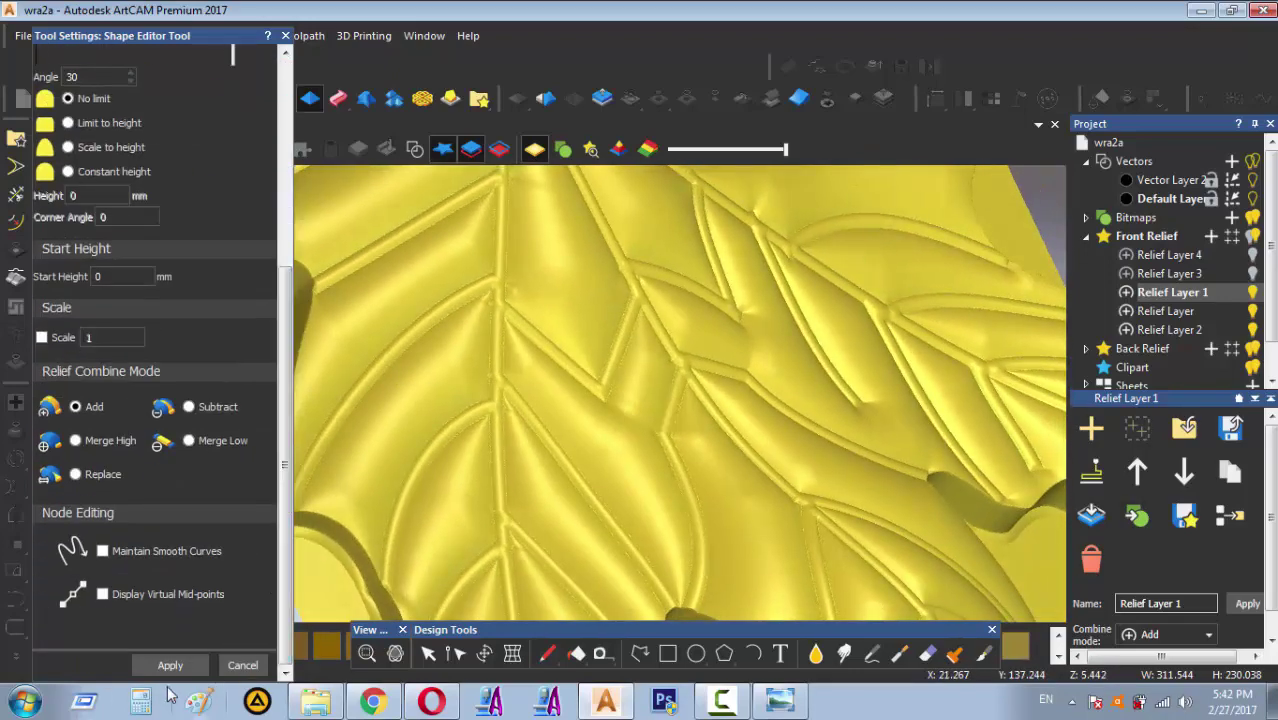
pyautogui.click(244, 666)
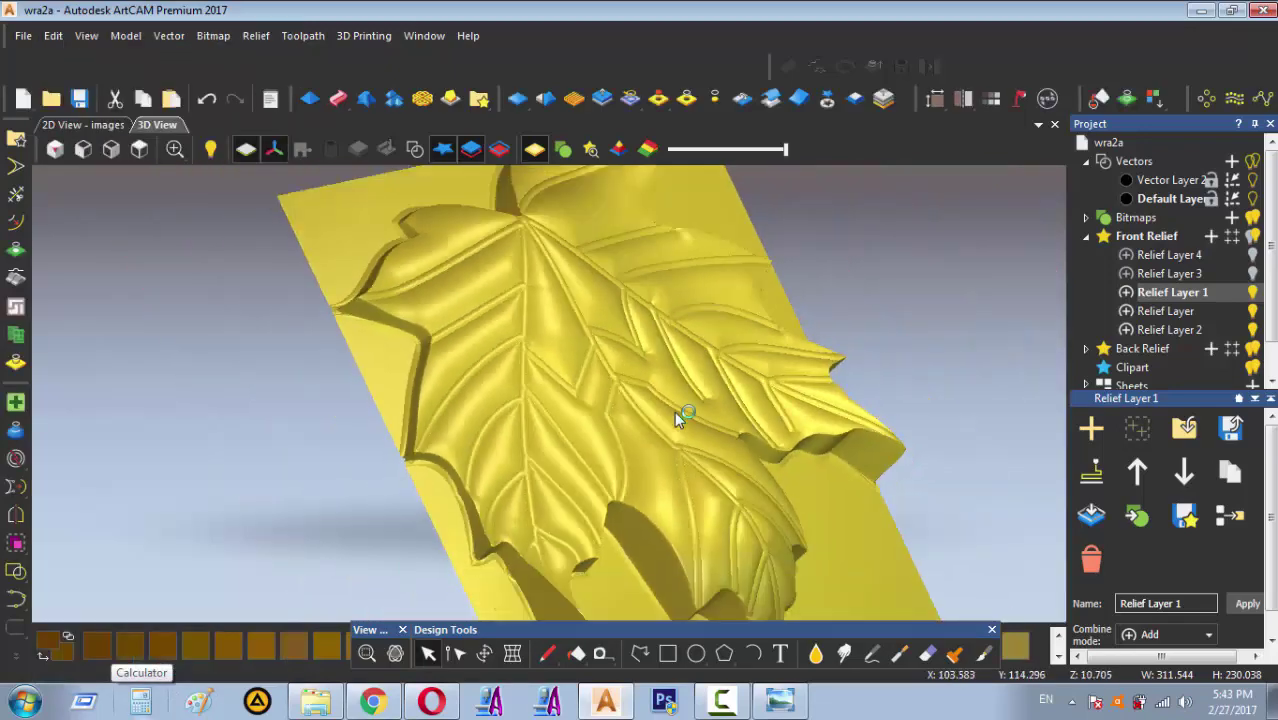
pyautogui.scroll(-5, 674, 411)
# Hide the flat base slab and orbit around the finished maple leaf relief
pyautogui.moveTo(730, 489)
pyautogui.mouseDown()
pyautogui.moveTo(407, 330)
pyautogui.moveTo(527, 203)
pyautogui.moveTo(495, 180)
pyautogui.mouseUp()
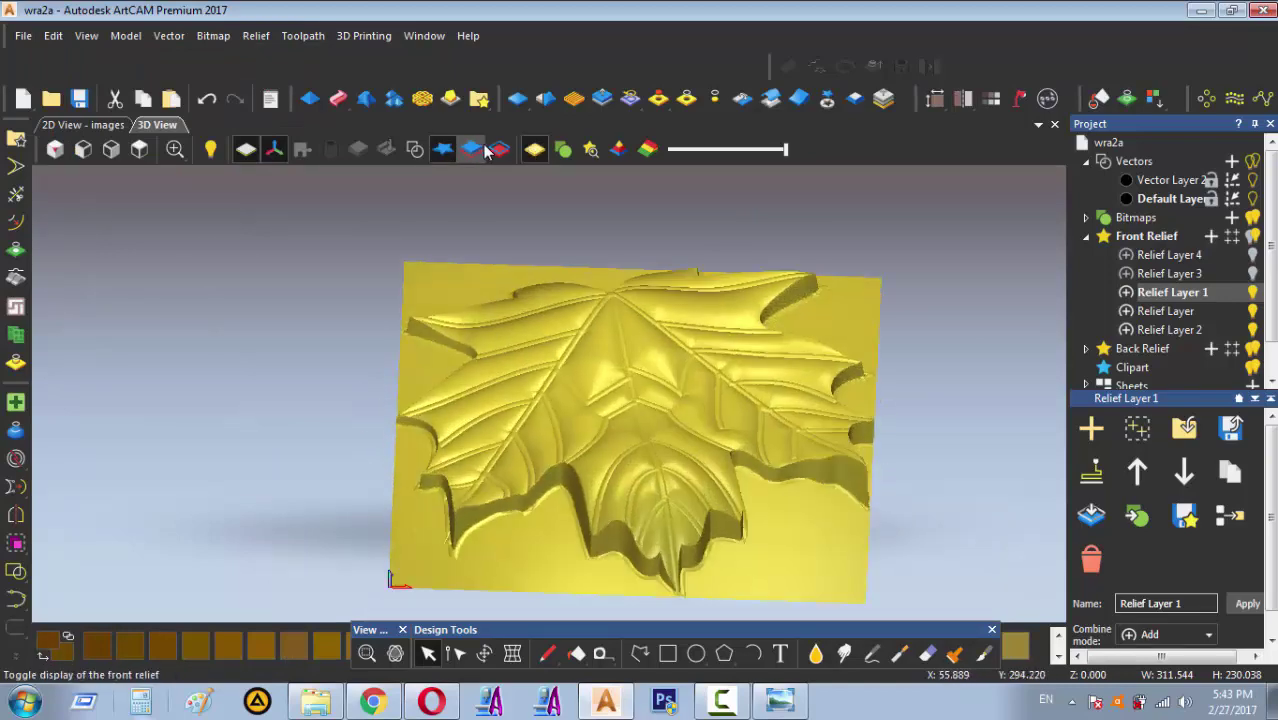
pyautogui.click(499, 149)
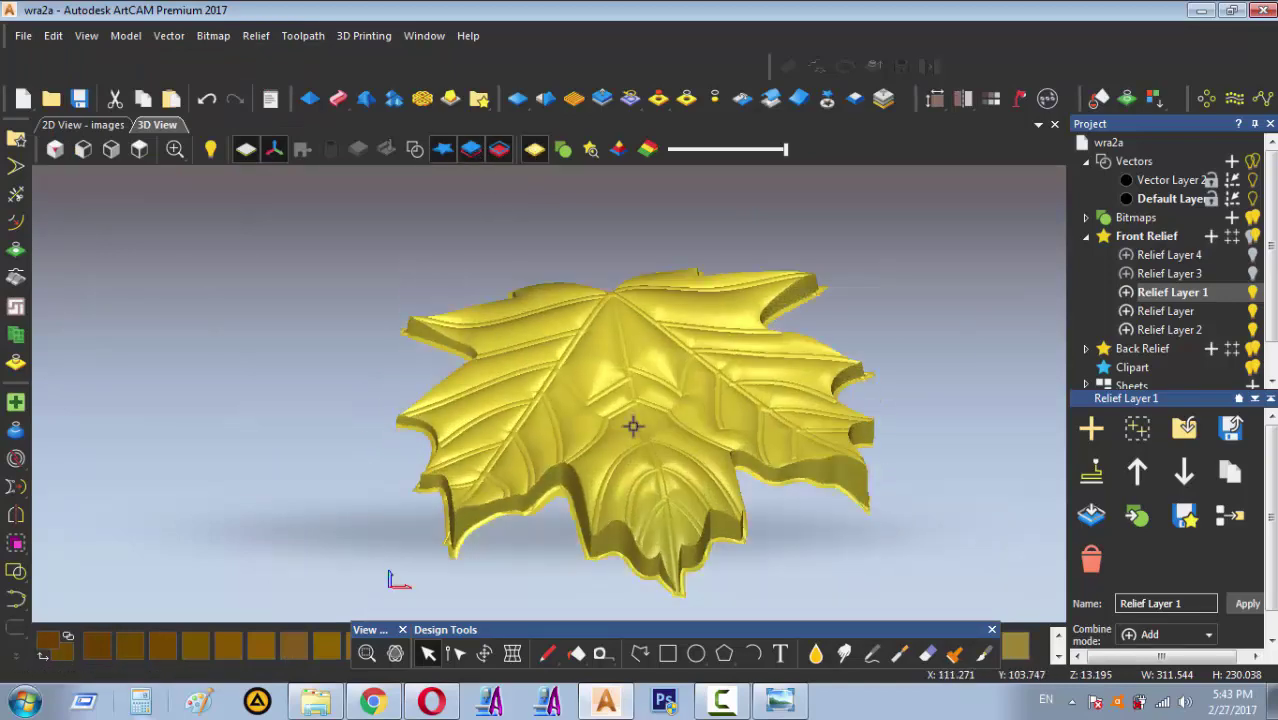
pyautogui.moveTo(633, 422)
pyautogui.mouseDown()
pyautogui.moveTo(633, 527)
pyautogui.moveTo(637, 488)
pyautogui.moveTo(840, 398)
pyautogui.moveTo(779, 448)
pyautogui.moveTo(583, 442)
pyautogui.mouseUp()
pyautogui.scroll(3, 635, 428)
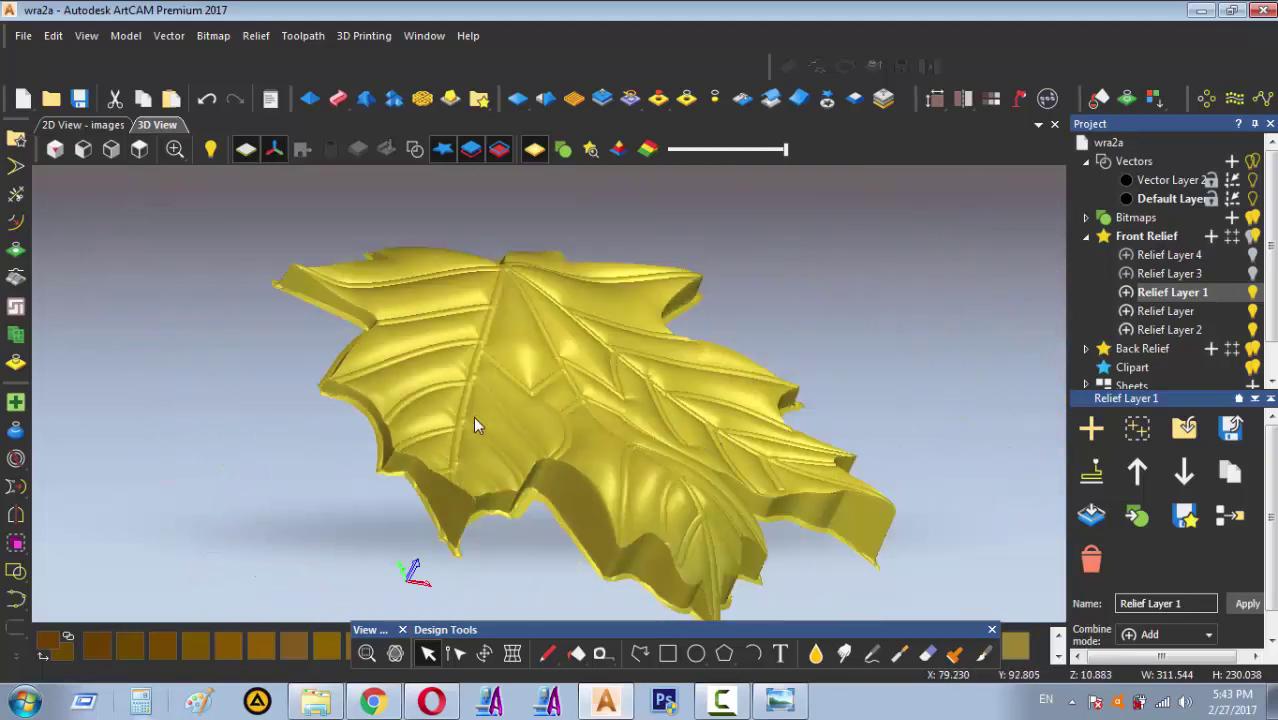
pyautogui.moveTo(473, 423)
pyautogui.mouseDown()
pyautogui.moveTo(442, 491)
pyautogui.moveTo(456, 508)
pyautogui.moveTo(528, 448)
pyautogui.mouseUp()
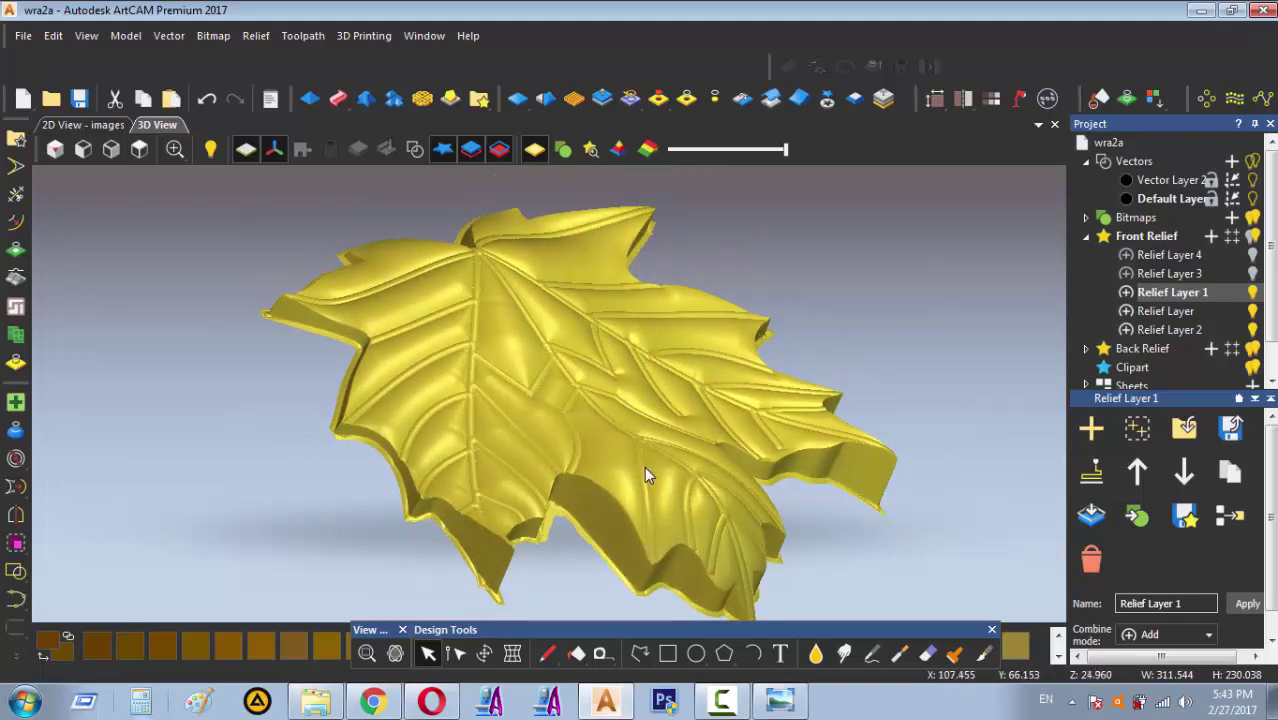
pyautogui.moveTo(645, 470); pyautogui.dragTo(563, 451)
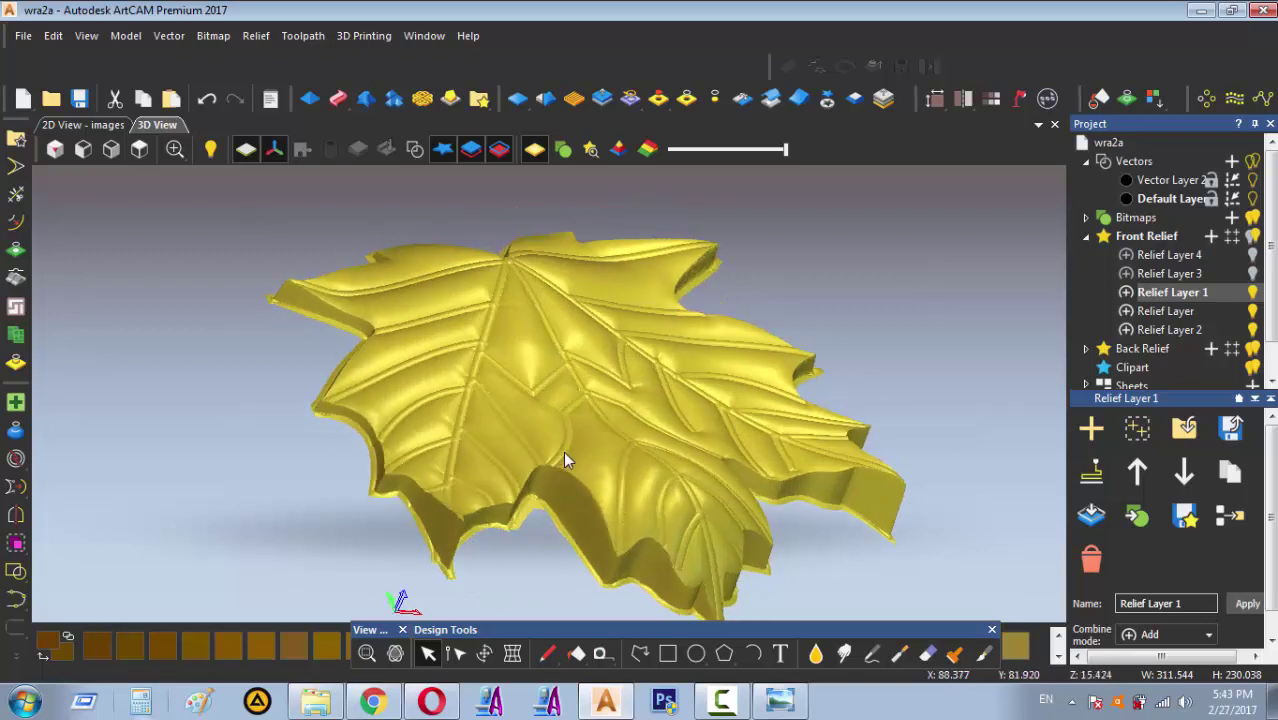
pyautogui.click(710, 700)
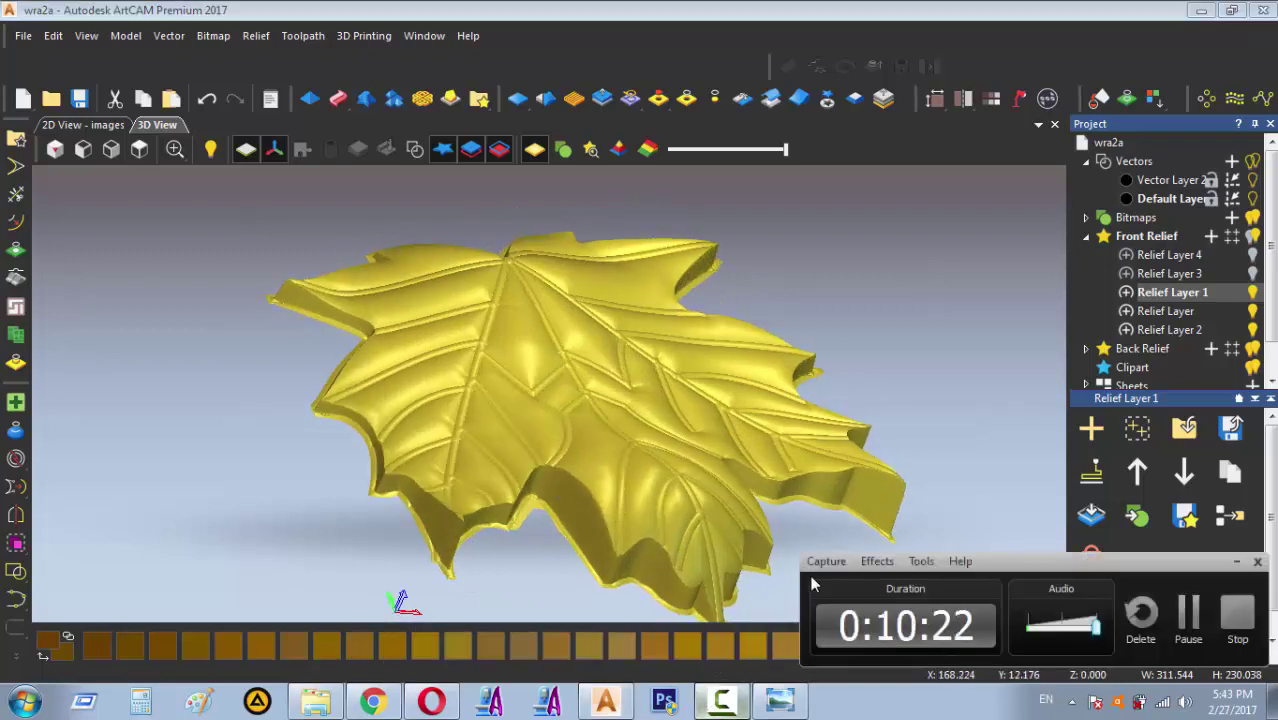